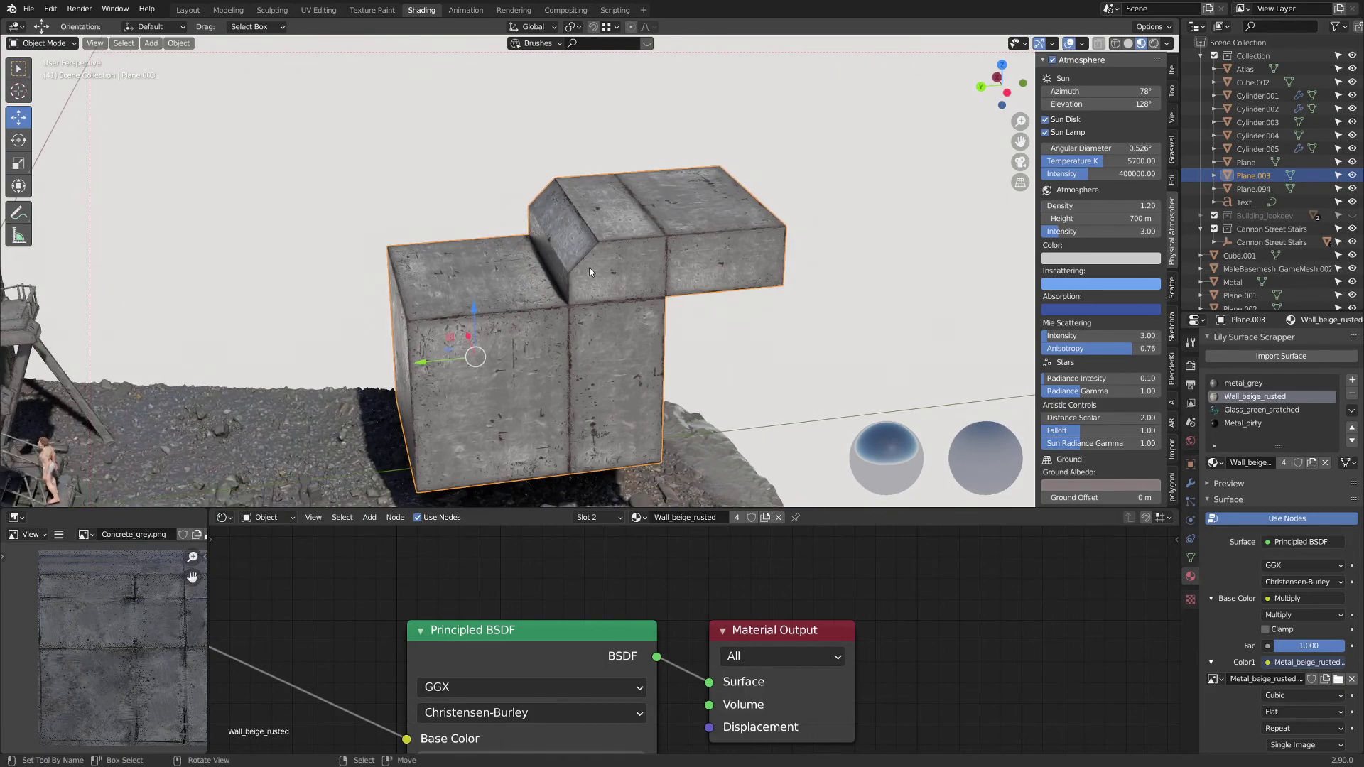
- Widen the image editor so the whole Concrete_grey.png texture fits, and view the concrete block from above its front
drag(207, 625, 341, 631)
middle_drag(264, 633, 206, 626)
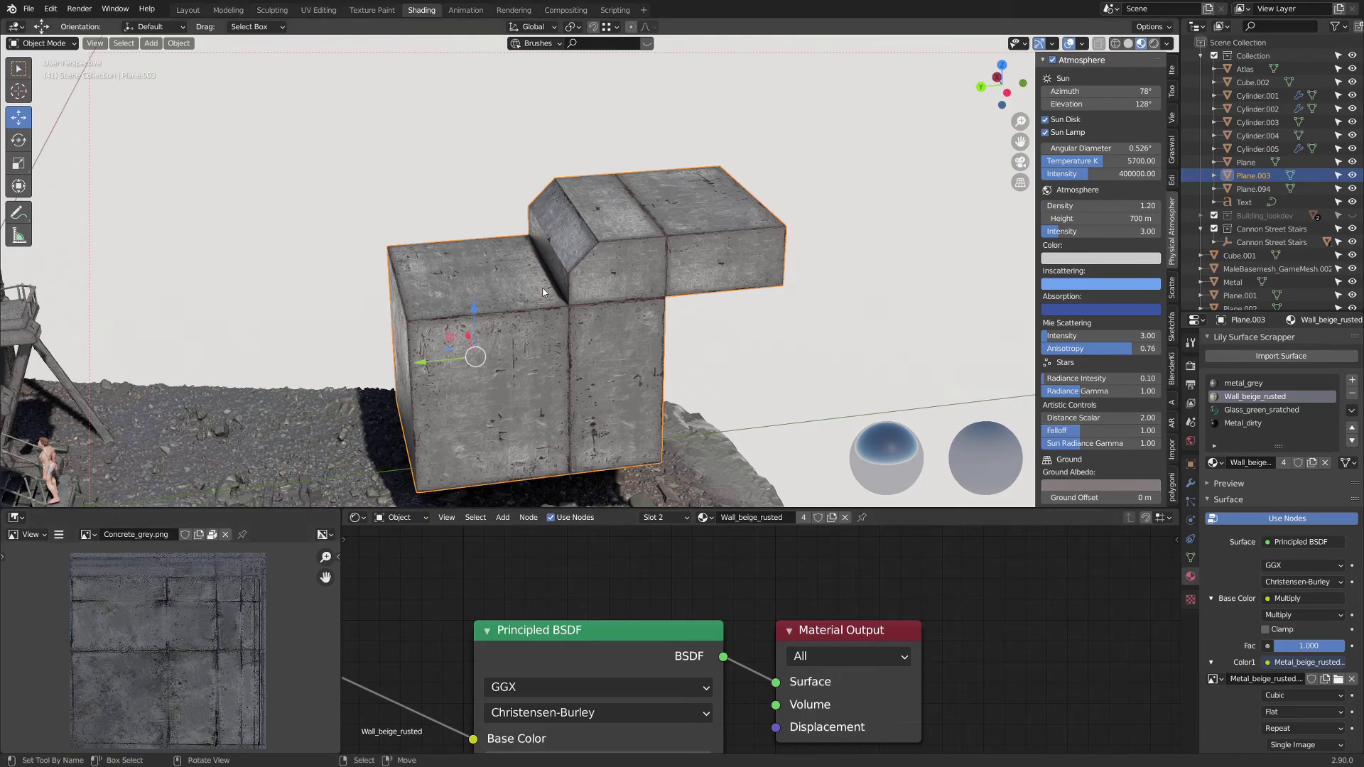
middle_drag(589, 284, 618, 279)
scroll(616, 279, up, 2)
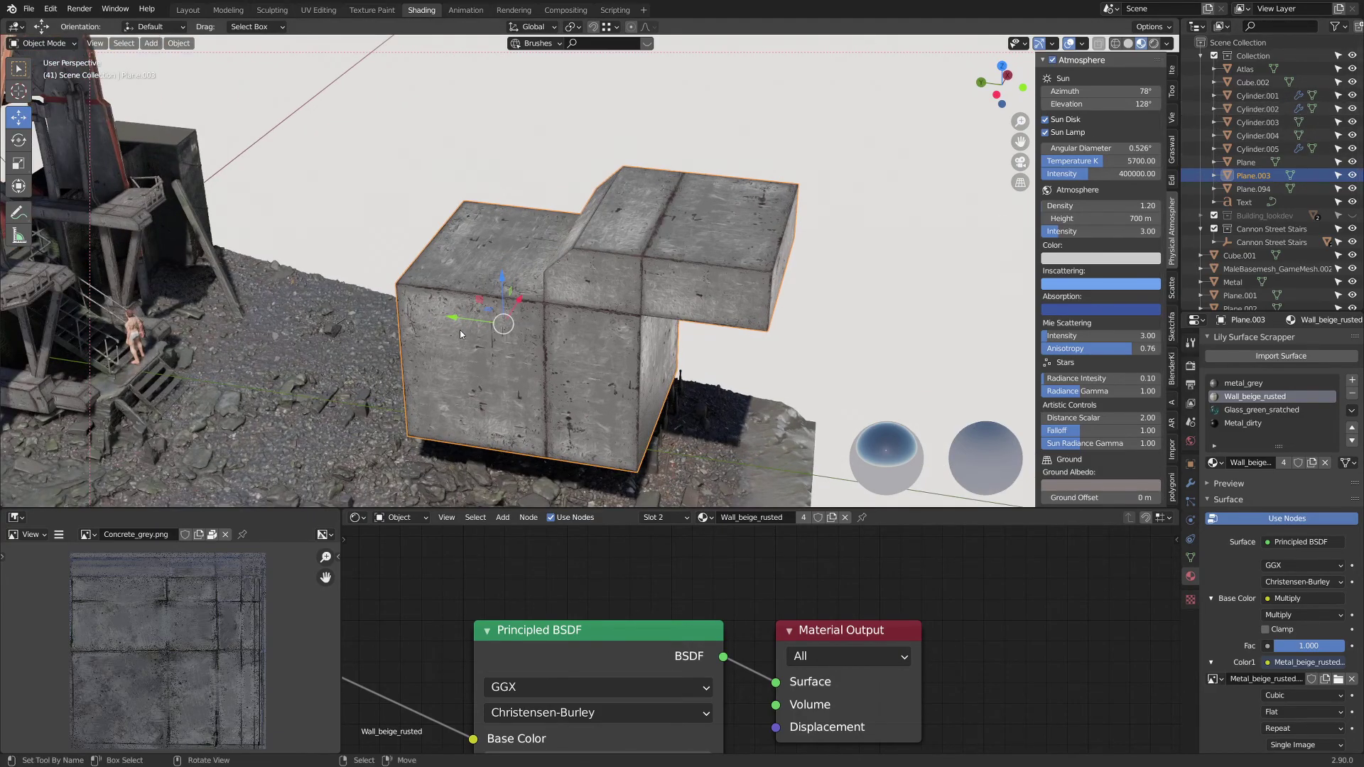
- Add a mesh plane next to the concrete block and scale it to about 0.667
key(shift+a)
mouse_move(456, 336)
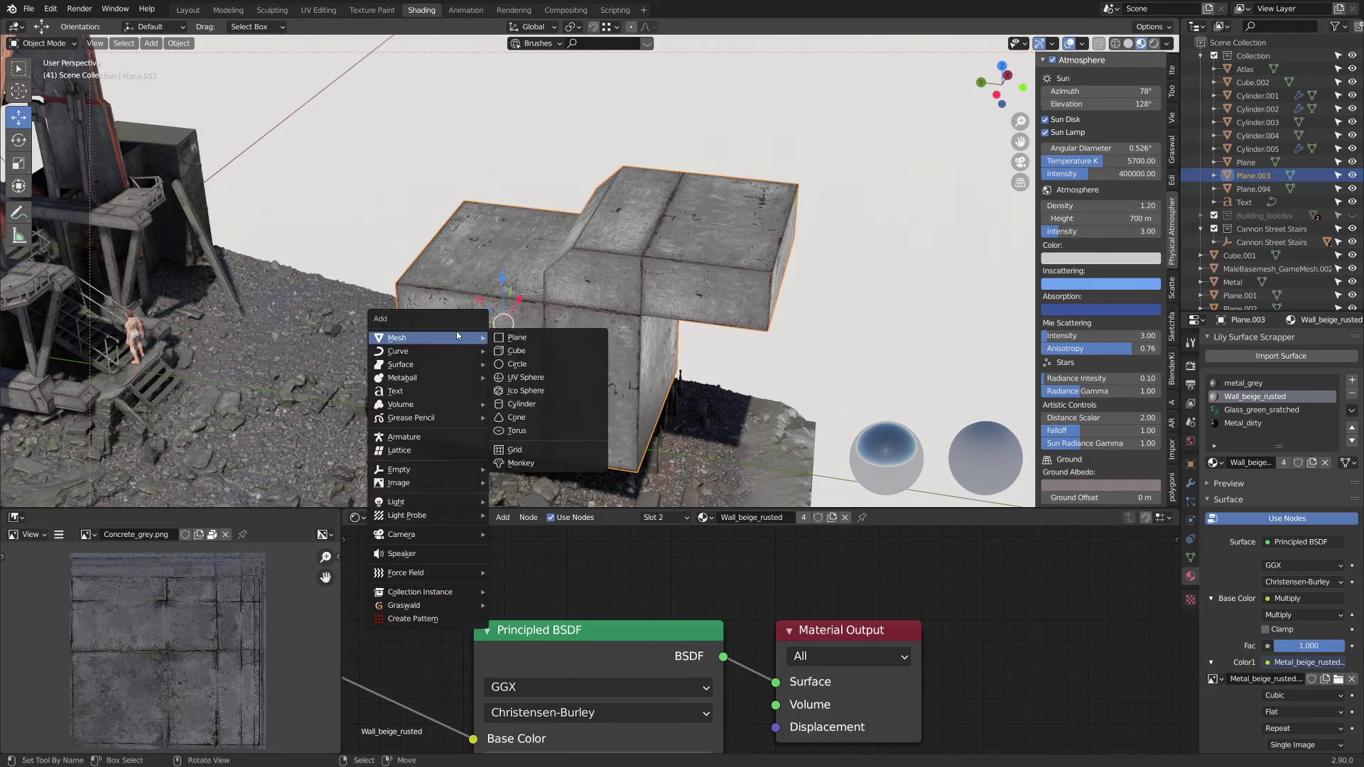
click(517, 338)
key(s)
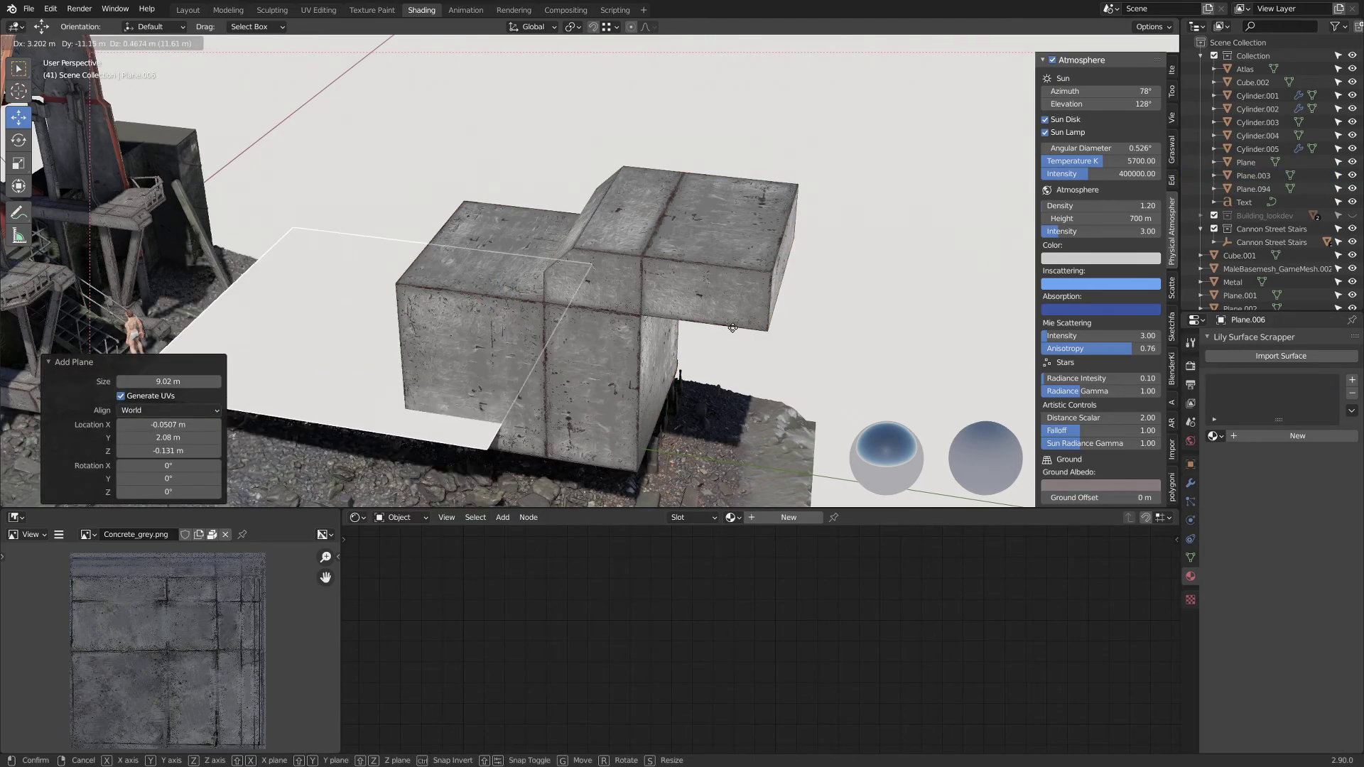
click(299, 343)
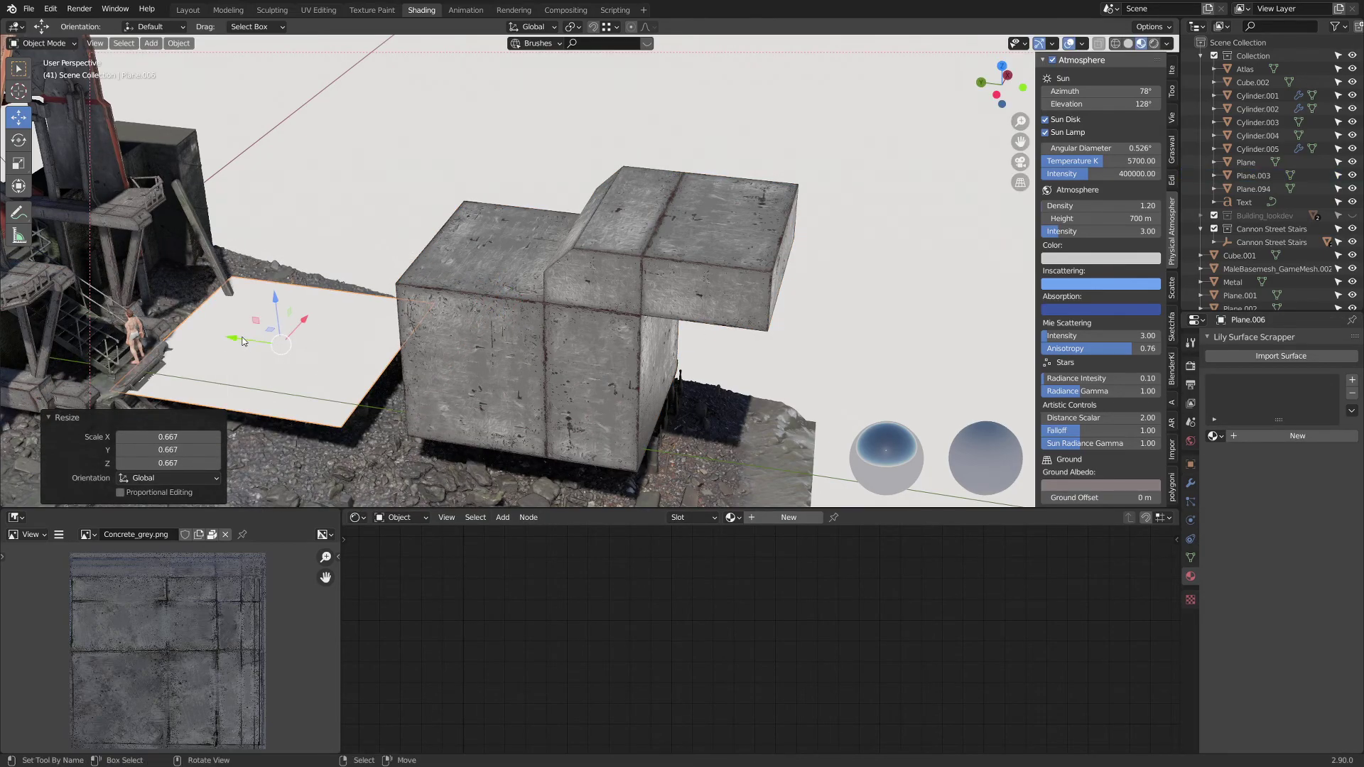
- Shift the new plane slightly along Y and raise it about 3.19 m above the ground
drag(243, 341, 264, 344)
drag(297, 301, 369, 186)
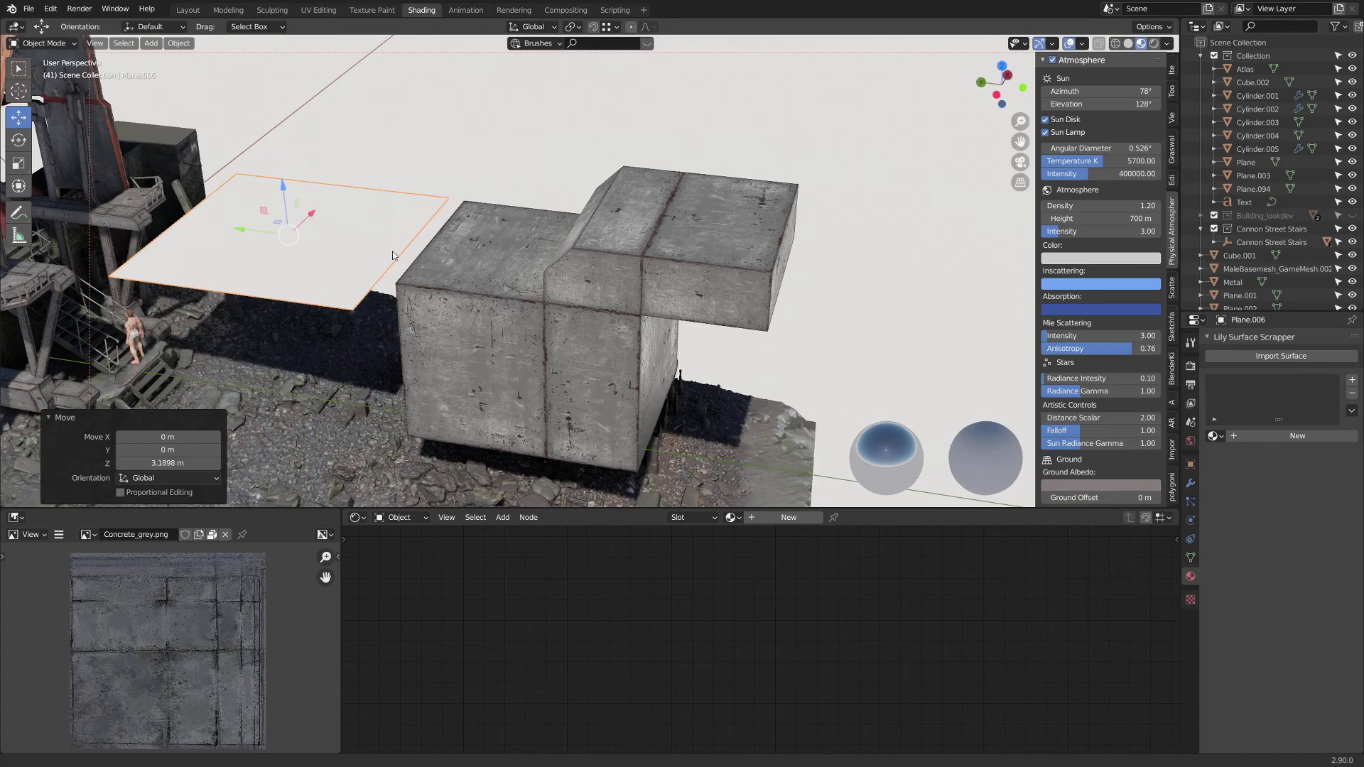
shift+middle_drag(393, 255, 495, 271)
- Assign the existing Wall_beige_rusted material to the new plane
click(1215, 435)
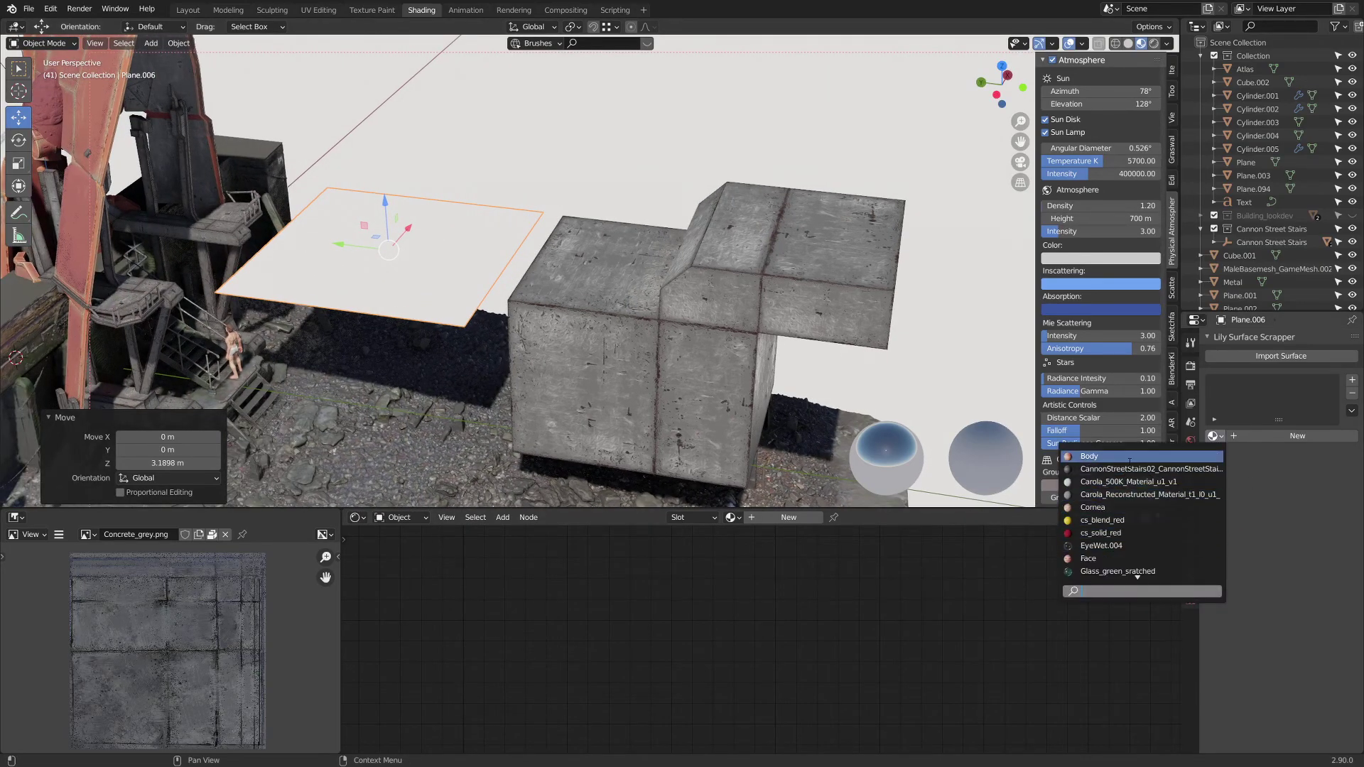
text(wall)
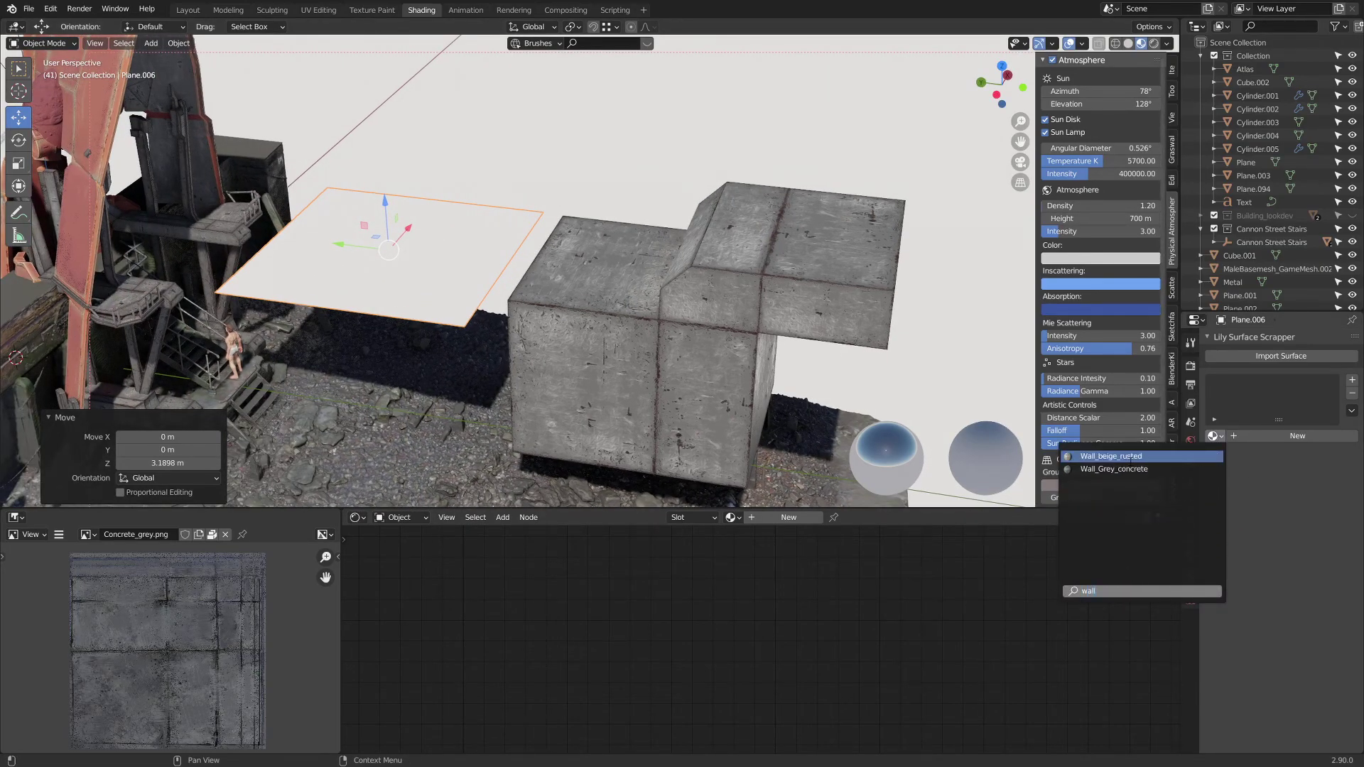
click(1130, 462)
middle_drag(451, 217, 493, 278)
scroll(493, 305, up, 2)
key(Tab)
key(Tab)
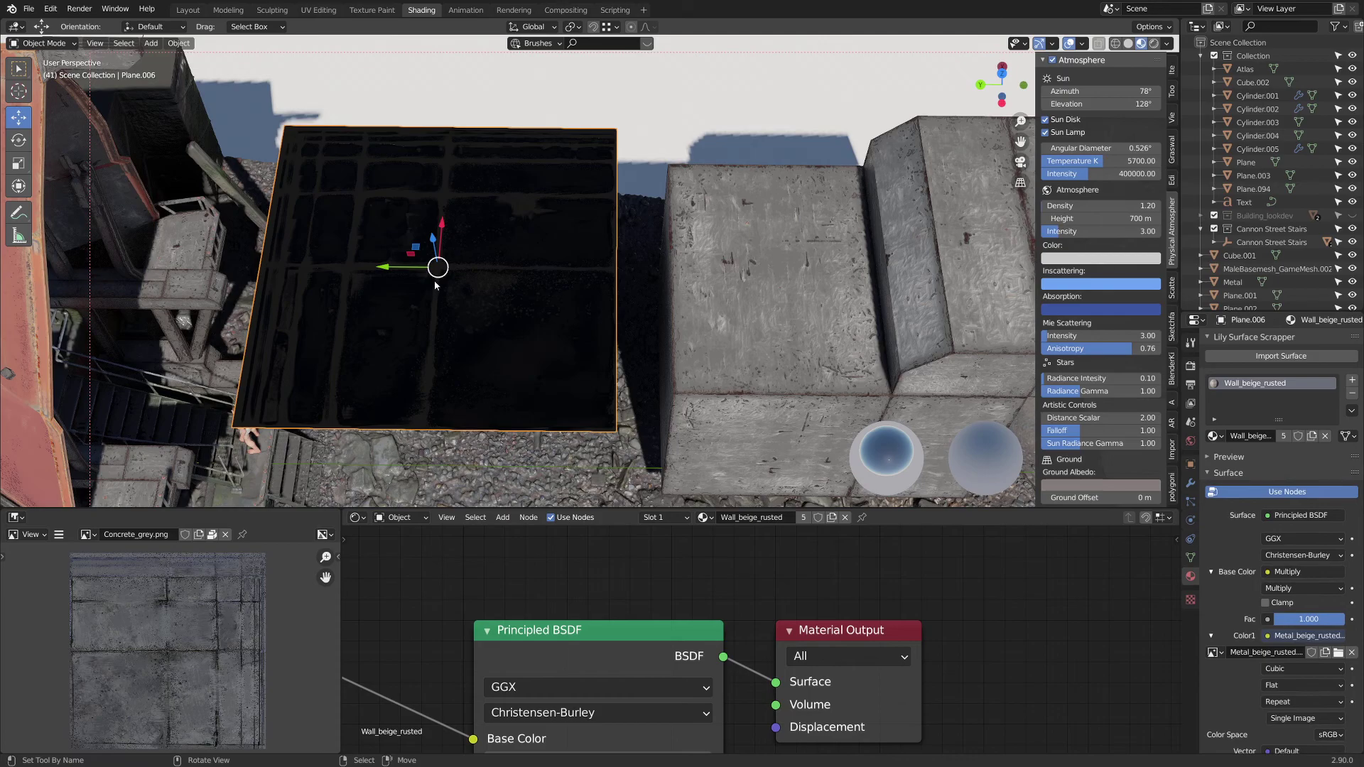
- In Edit Mode, add four unslid loop cuts parallel to the plane's side edges, each halving the outermost strip toward the stairs
key(Tab)
key(ctrl+r)
click(448, 135)
right_click(448, 135)
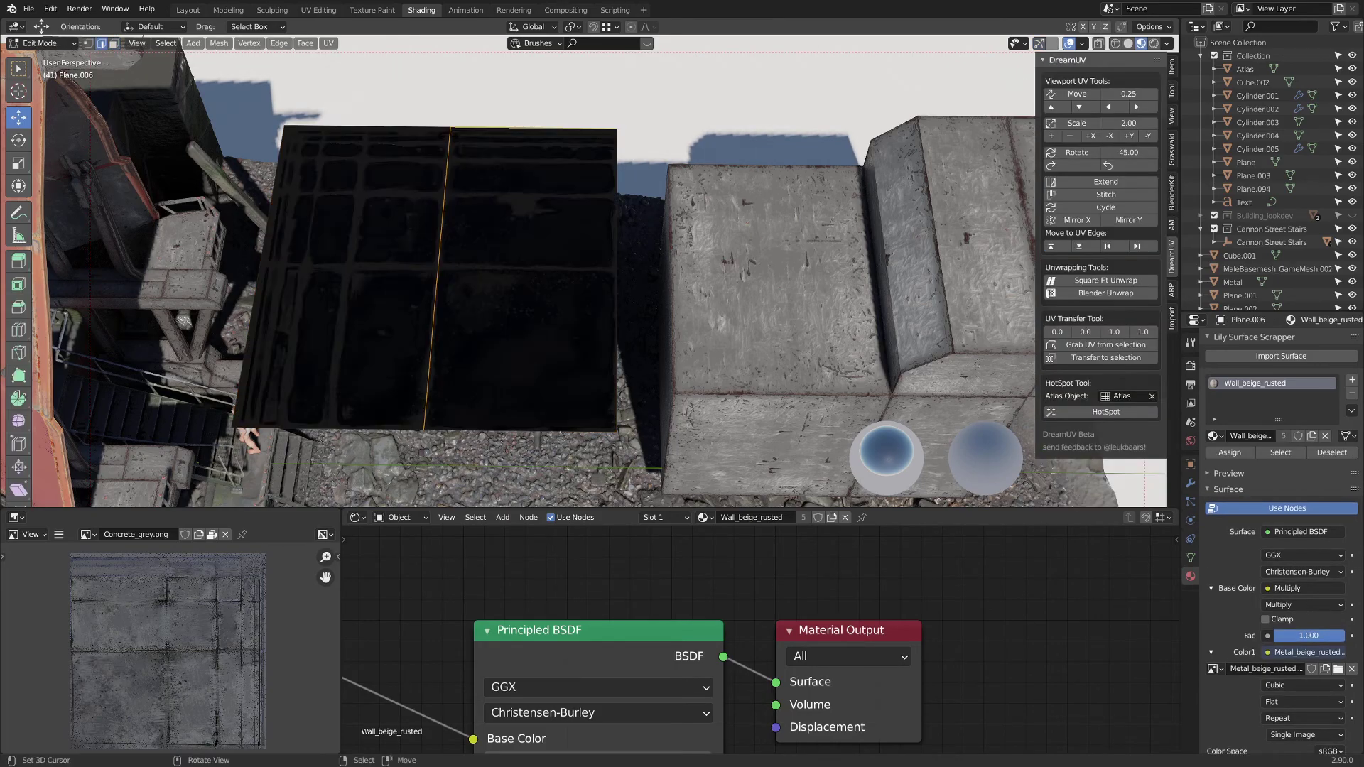
key(ctrl+r)
click(361, 139)
right_click(361, 138)
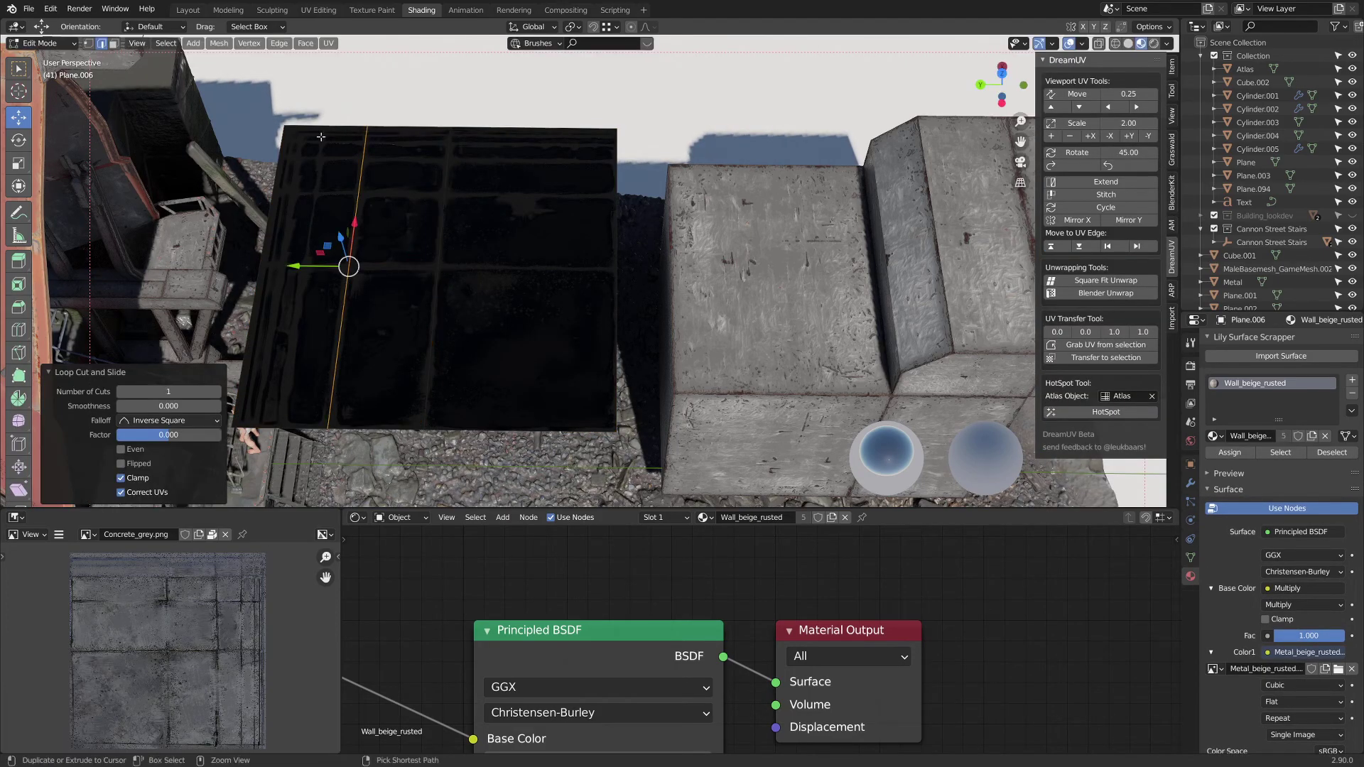
key(ctrl+r)
click(326, 130)
right_click(325, 130)
key(ctrl+r)
click(305, 130)
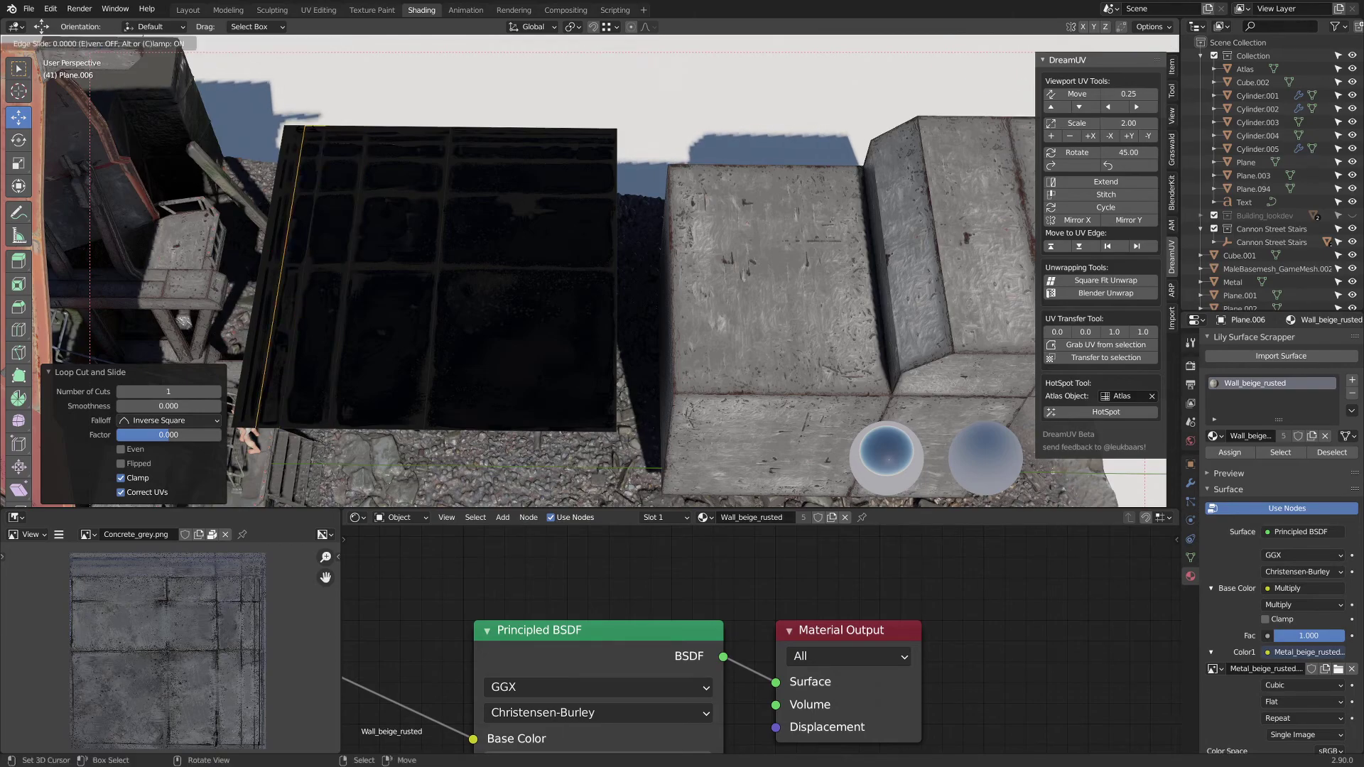
right_click(306, 130)
key(ctrl+r)
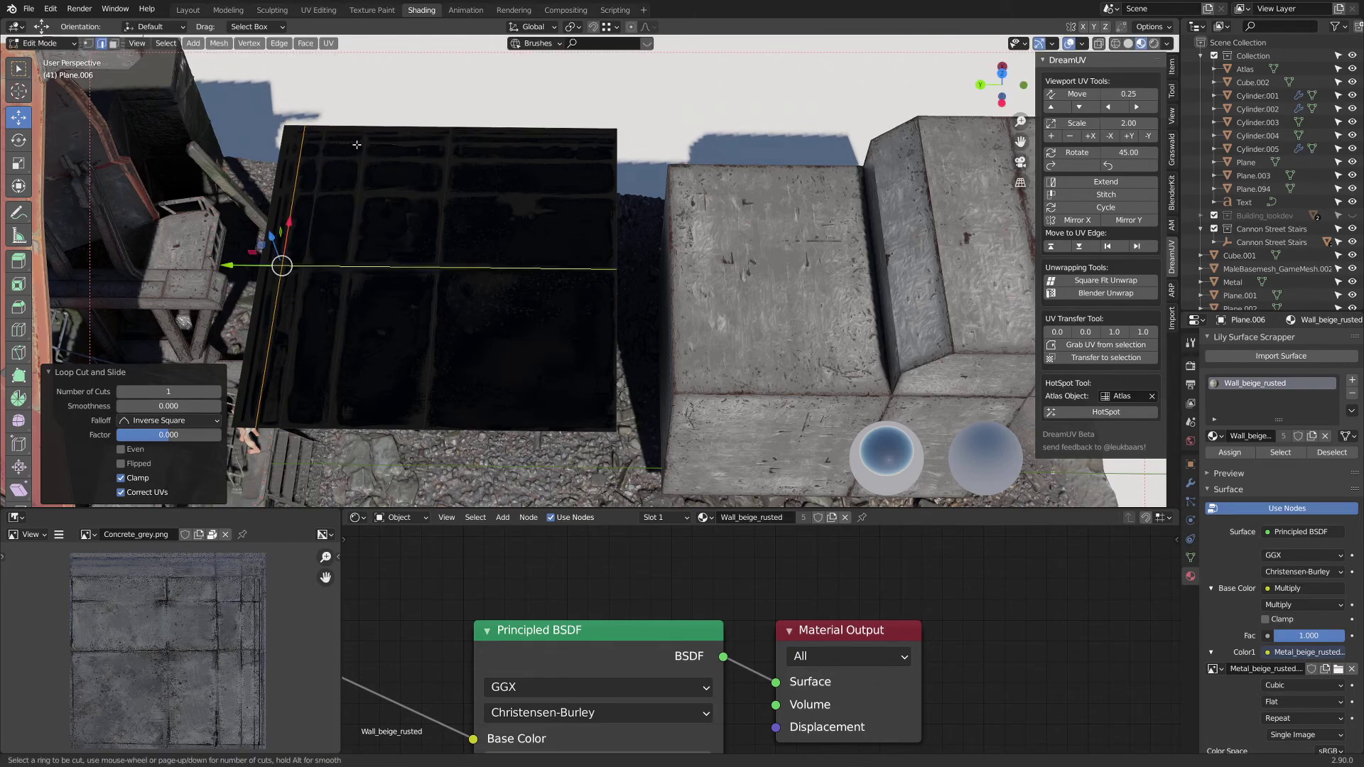
click(357, 144)
click(357, 151)
key(ctrl+z)
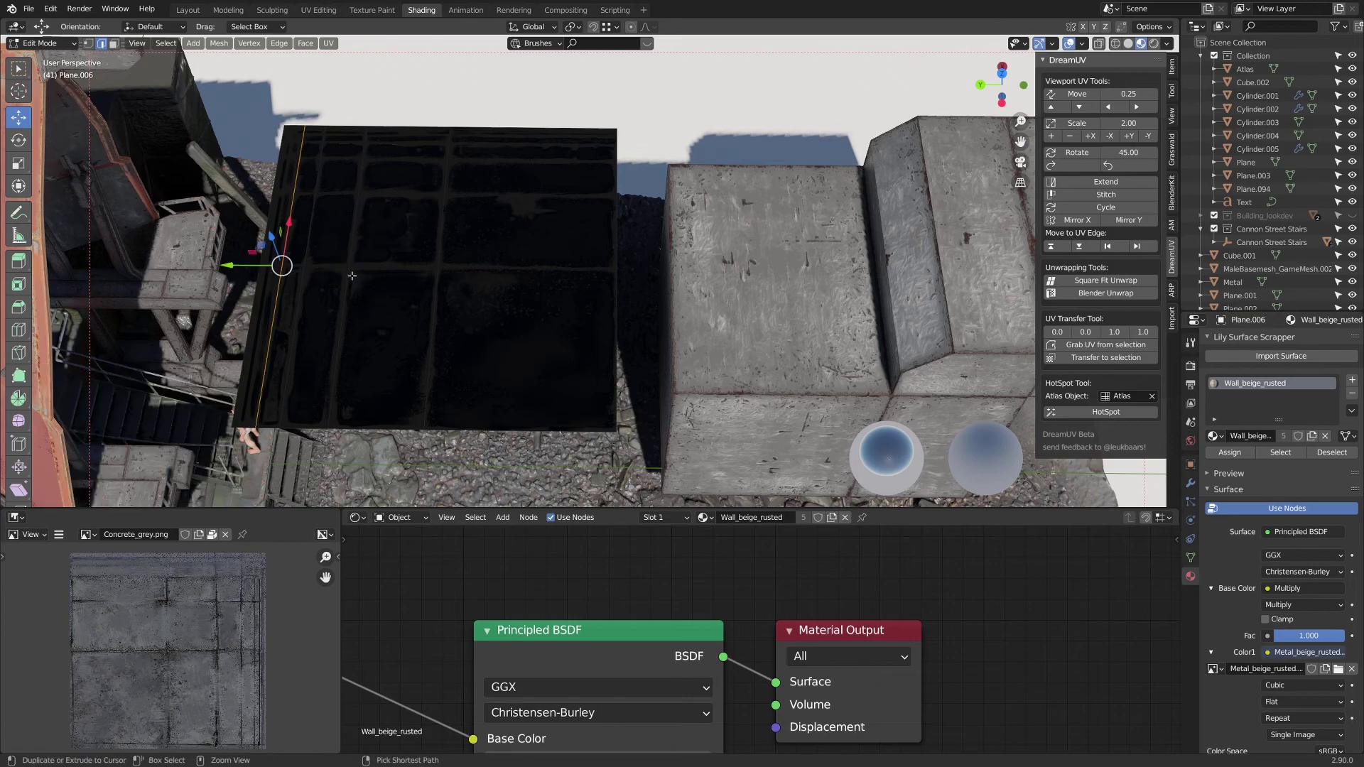
- Add six unslid crosswise loop cuts to the plane, starting at its middle and each time halving the strip along the far edge
key(ctrl+r)
click(353, 274)
right_click(352, 275)
key(ctrl+z)
key(ctrl+r)
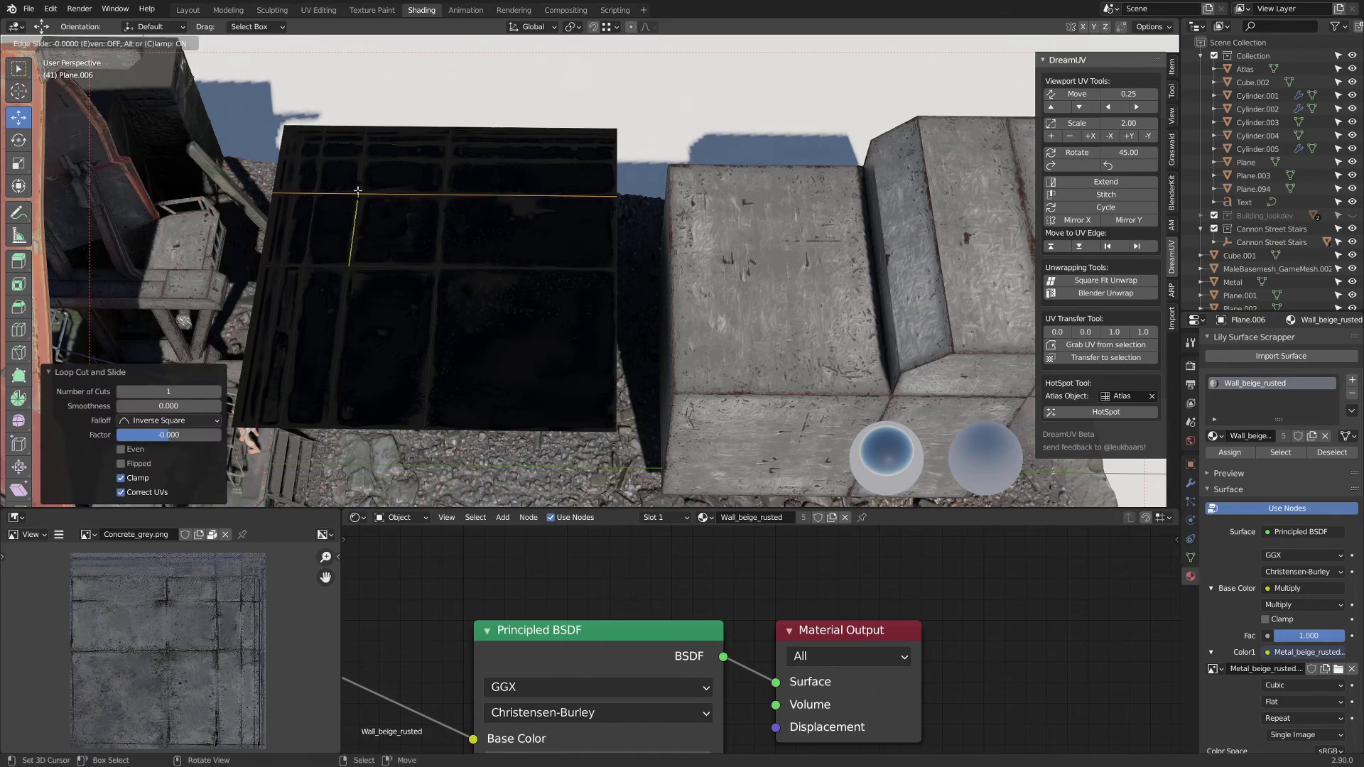
click(358, 178)
right_click(358, 178)
key(ctrl+z)
key(ctrl+r)
click(362, 145)
right_click(362, 145)
key(ctrl+z)
key(ctrl+r)
click(362, 145)
right_click(363, 145)
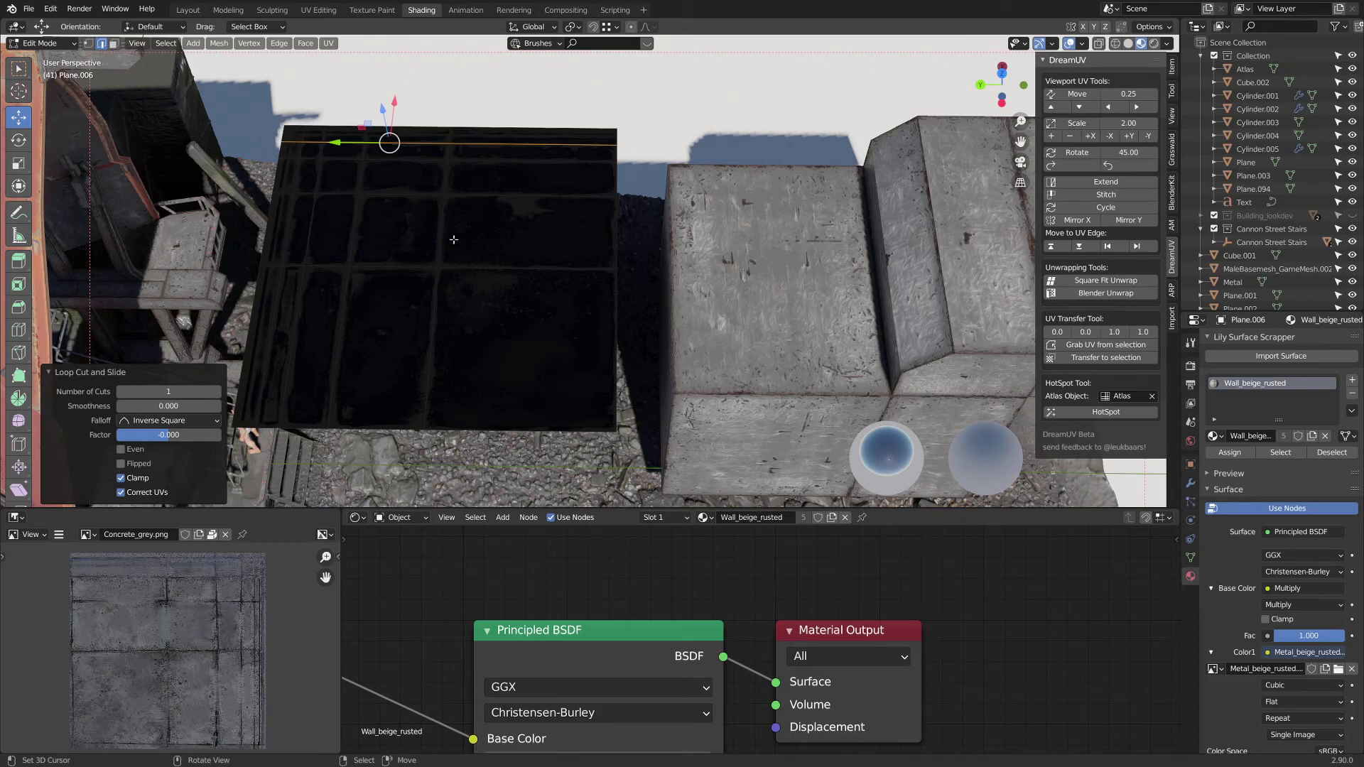
key(ctrl+z)
key(ctrl+r)
click(448, 133)
right_click(448, 134)
key(ctrl+z)
key(ctrl+r)
click(449, 134)
right_click(448, 133)
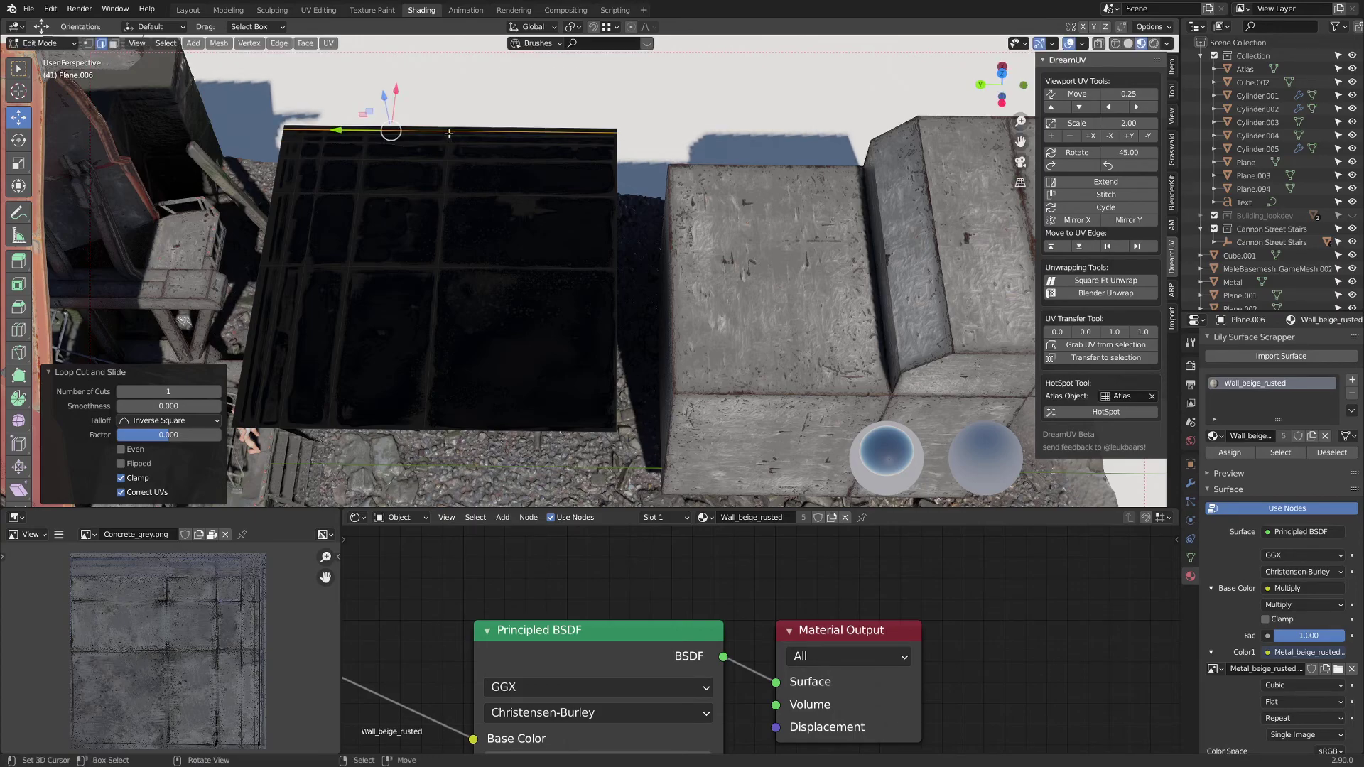
- Add one more centred loop cut in the narrow strip at the plane's far edge and switch its material to Wall_Grey_concrete
scroll(444, 124, up, 7)
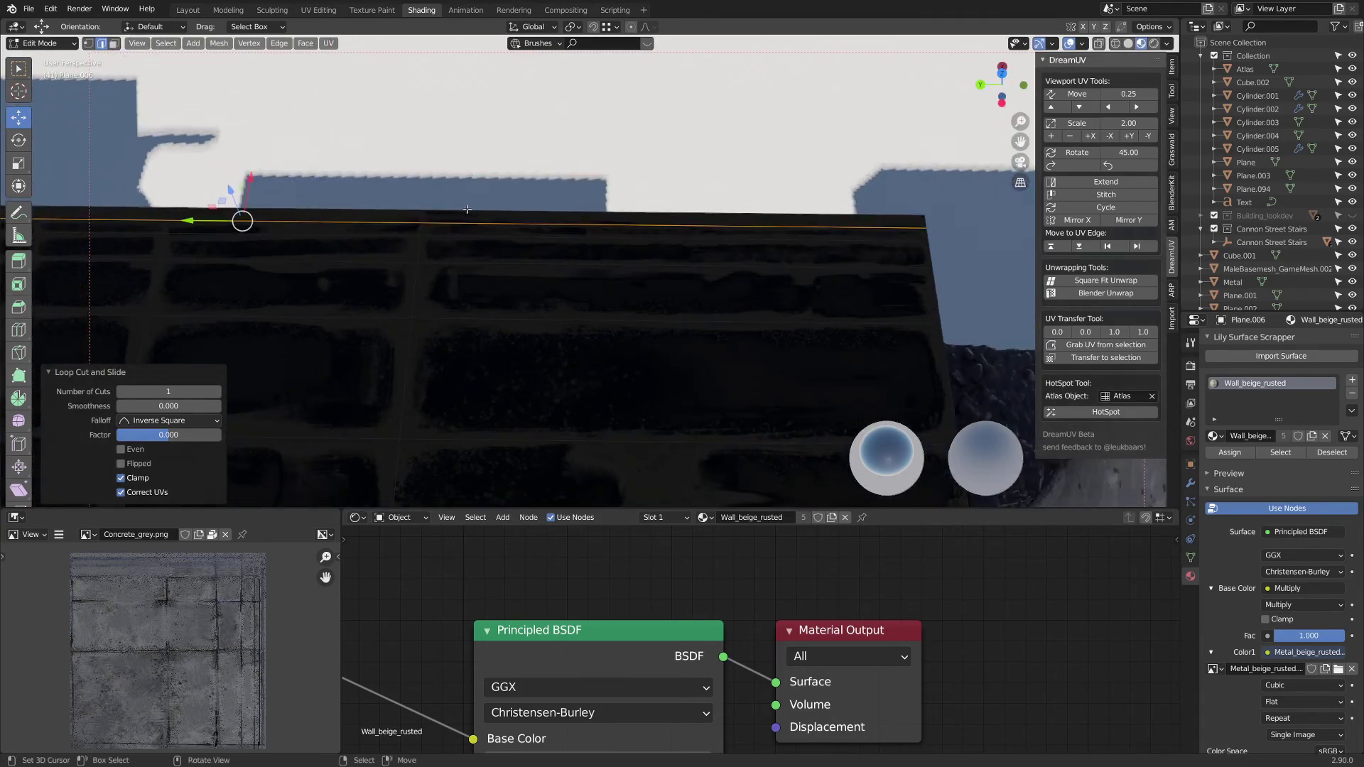
key(ctrl+t)
key(ctrl+r)
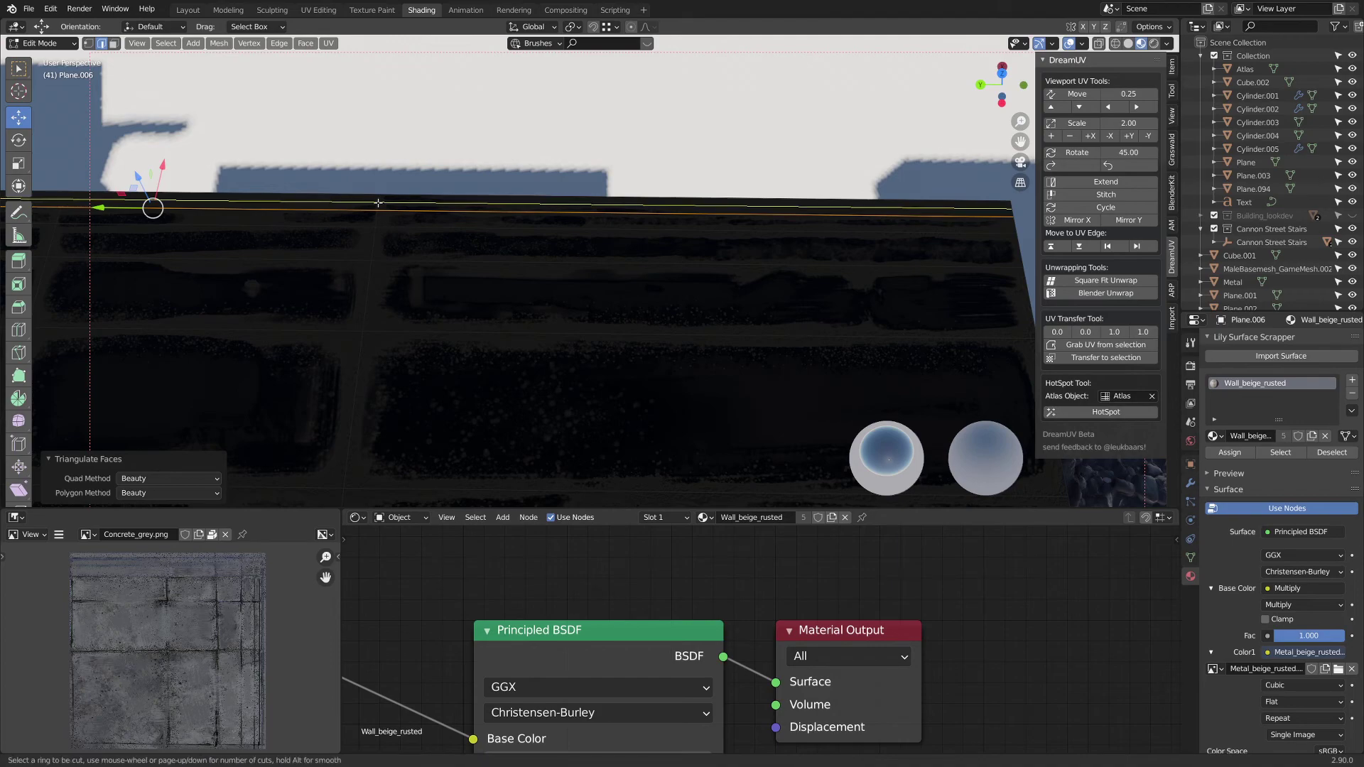
click(378, 202)
right_click(377, 202)
click(1212, 436)
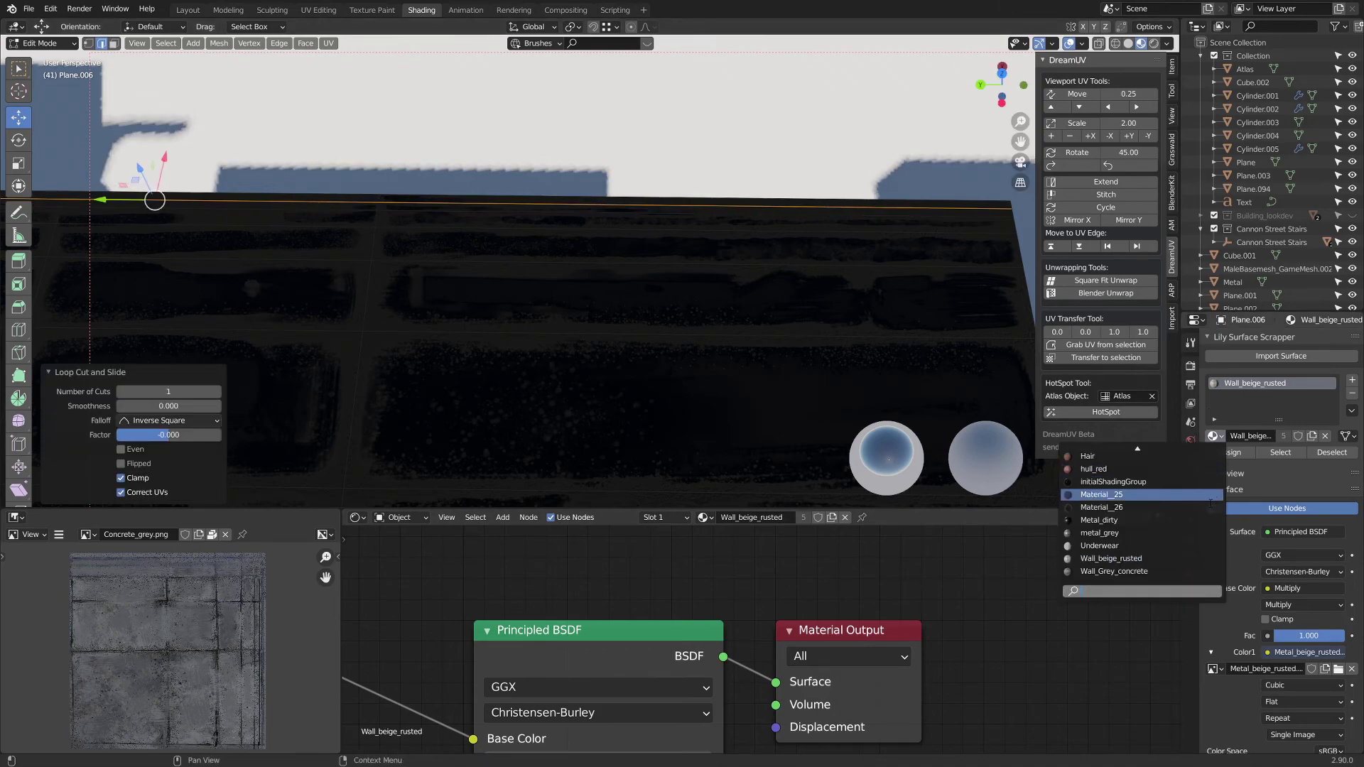
click(1136, 572)
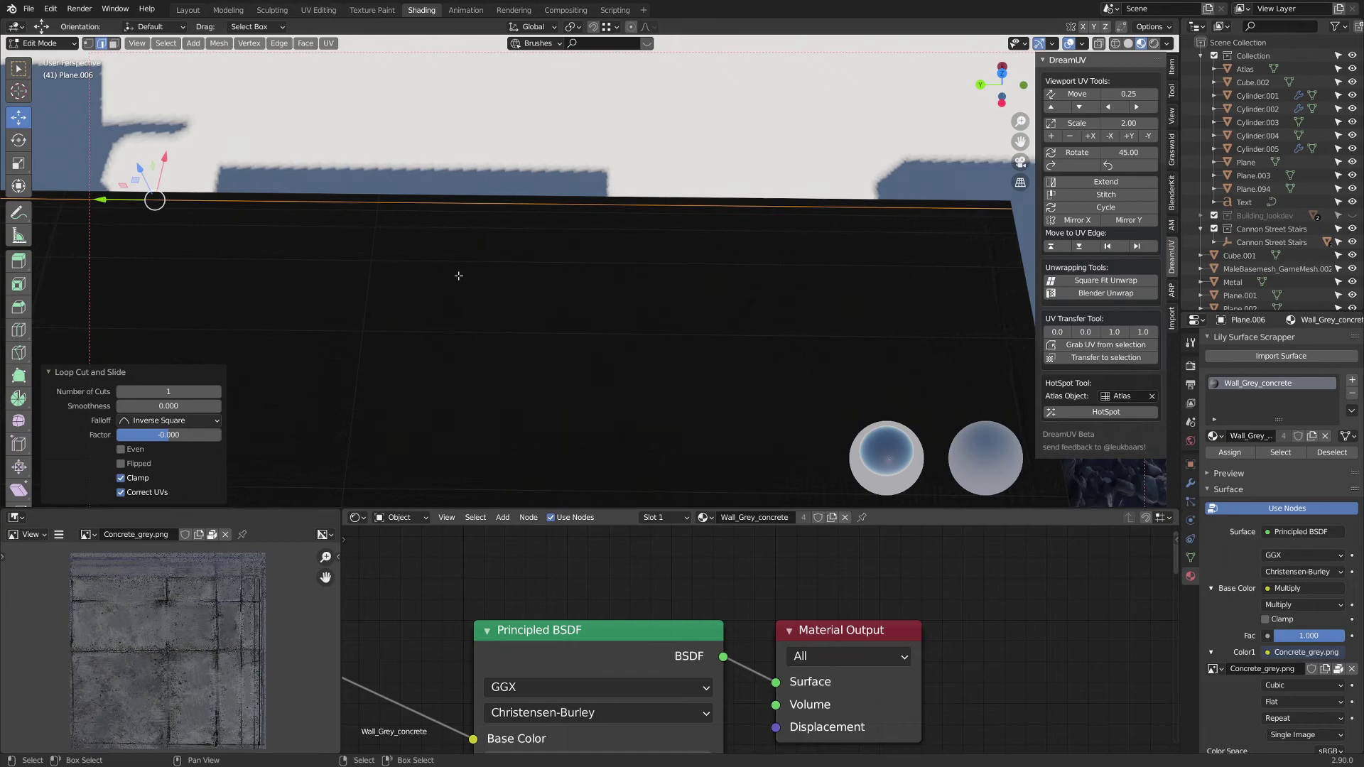
- Add two more centred loop cuts in the narrow strip along the plane's side edge nearest the stairs
scroll(434, 274, down, 2)
shift+middle_drag(434, 274, 709, 193)
scroll(709, 193, down, 3)
scroll(367, 165, up, 2)
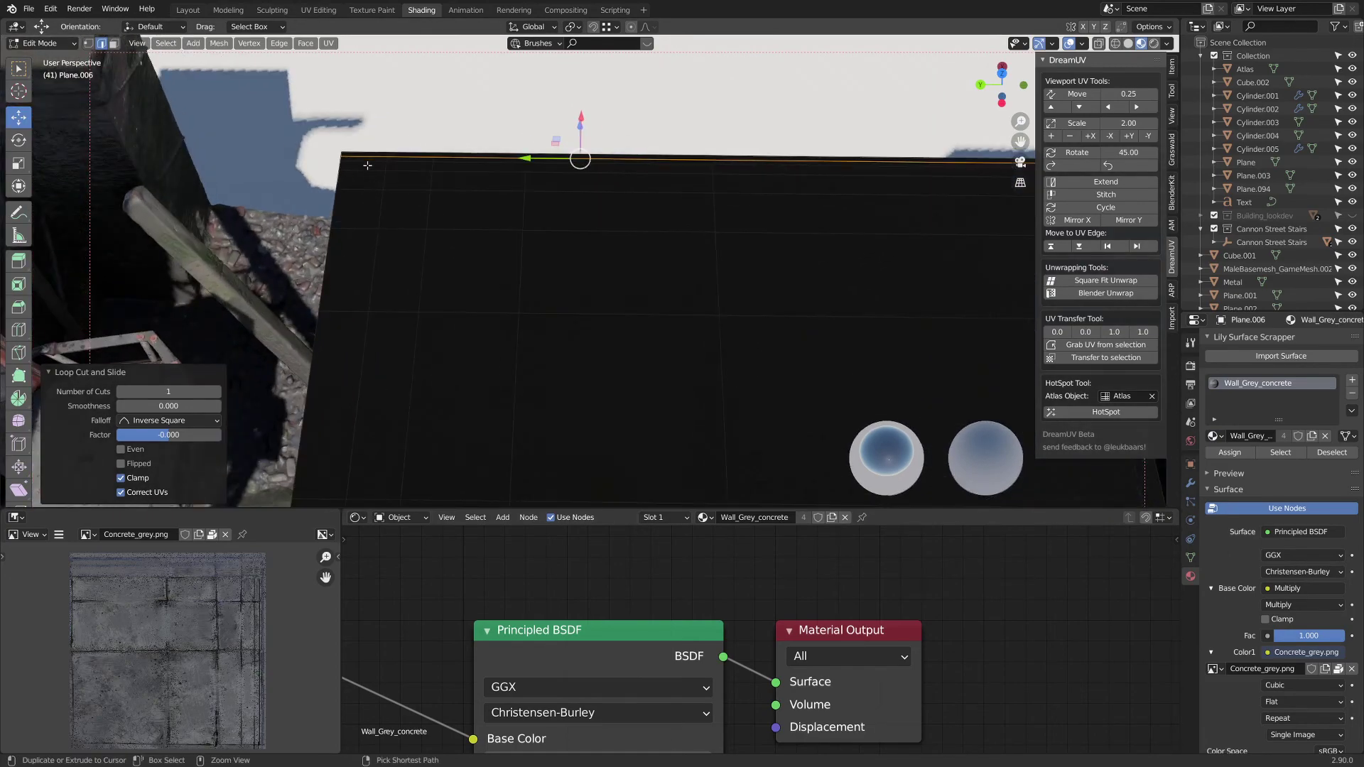
key(ctrl+r)
click(353, 160)
click(353, 160)
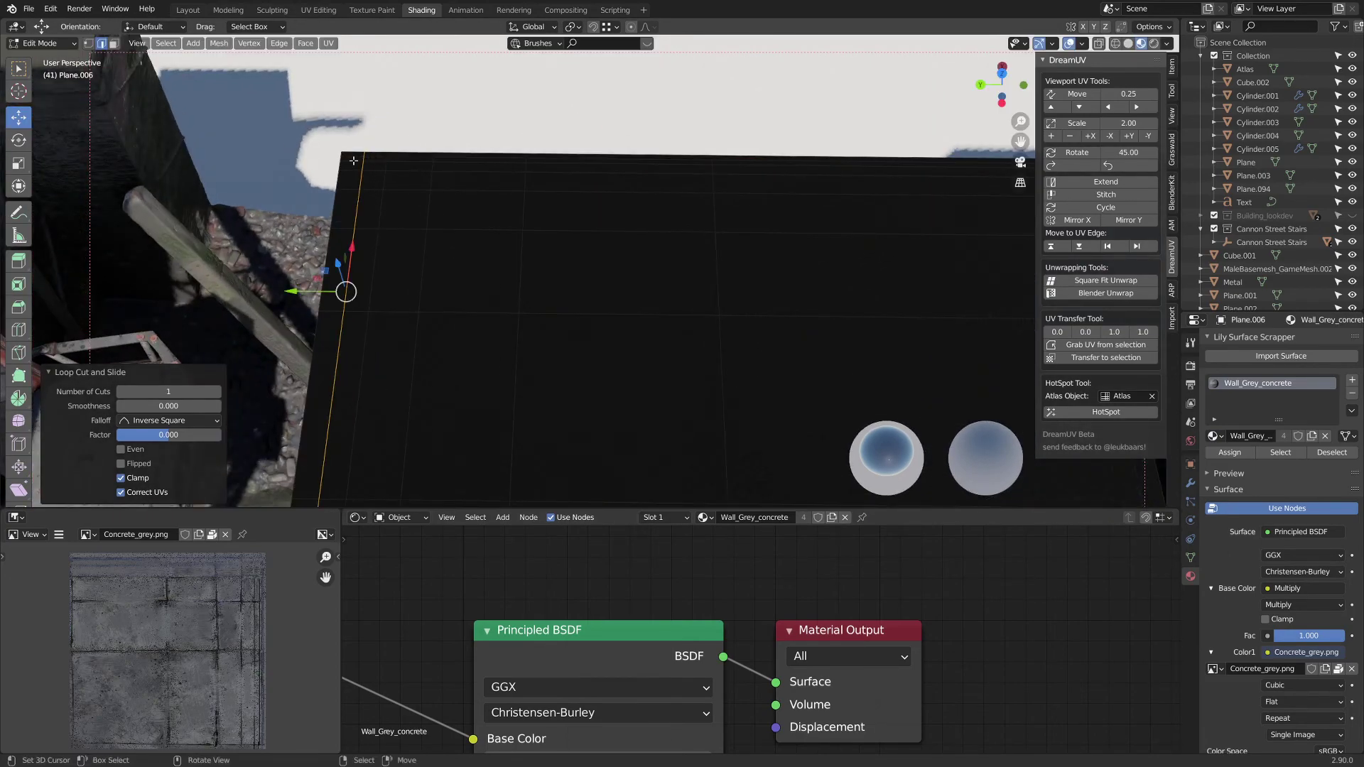
key(ctrl+r)
click(353, 161)
click(345, 161)
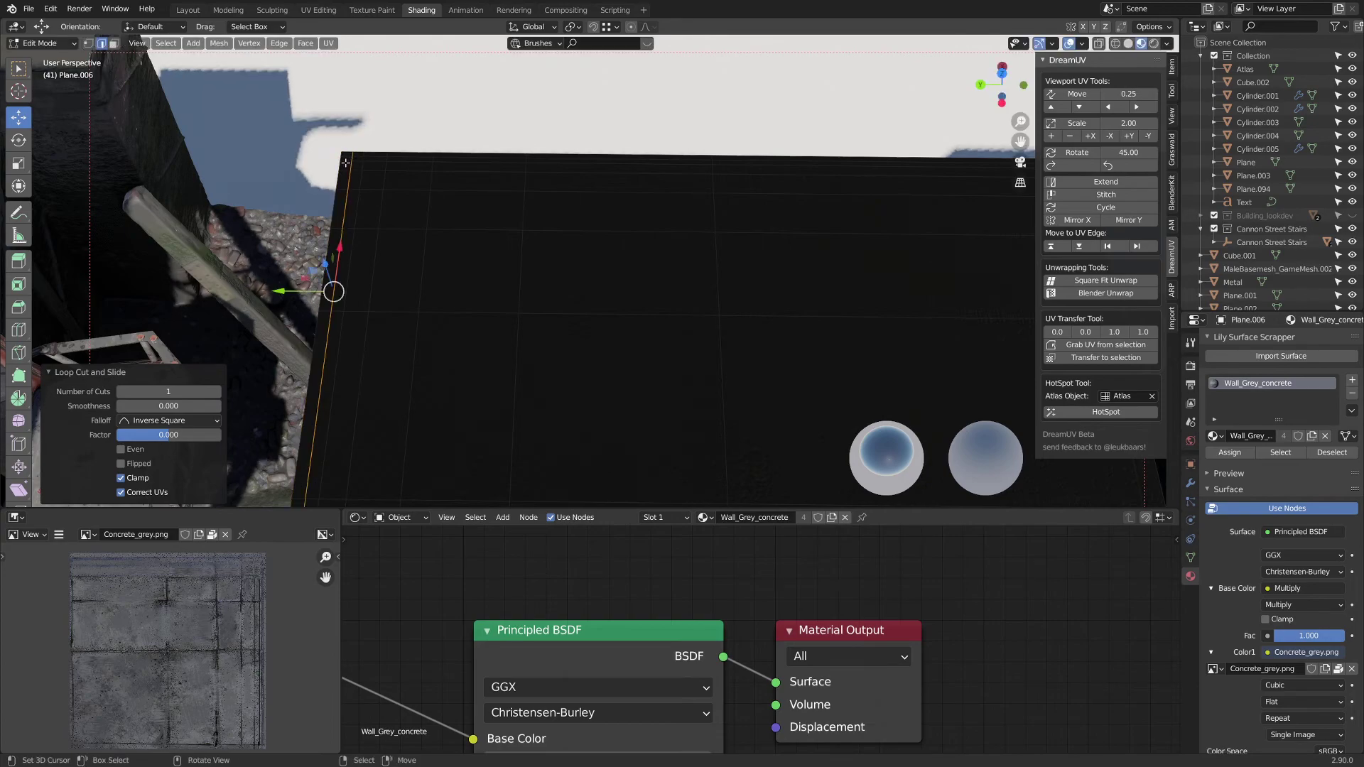
- Return to Object Mode and rename the subdivided plane to "atlas"
scroll(359, 165, down, 3)
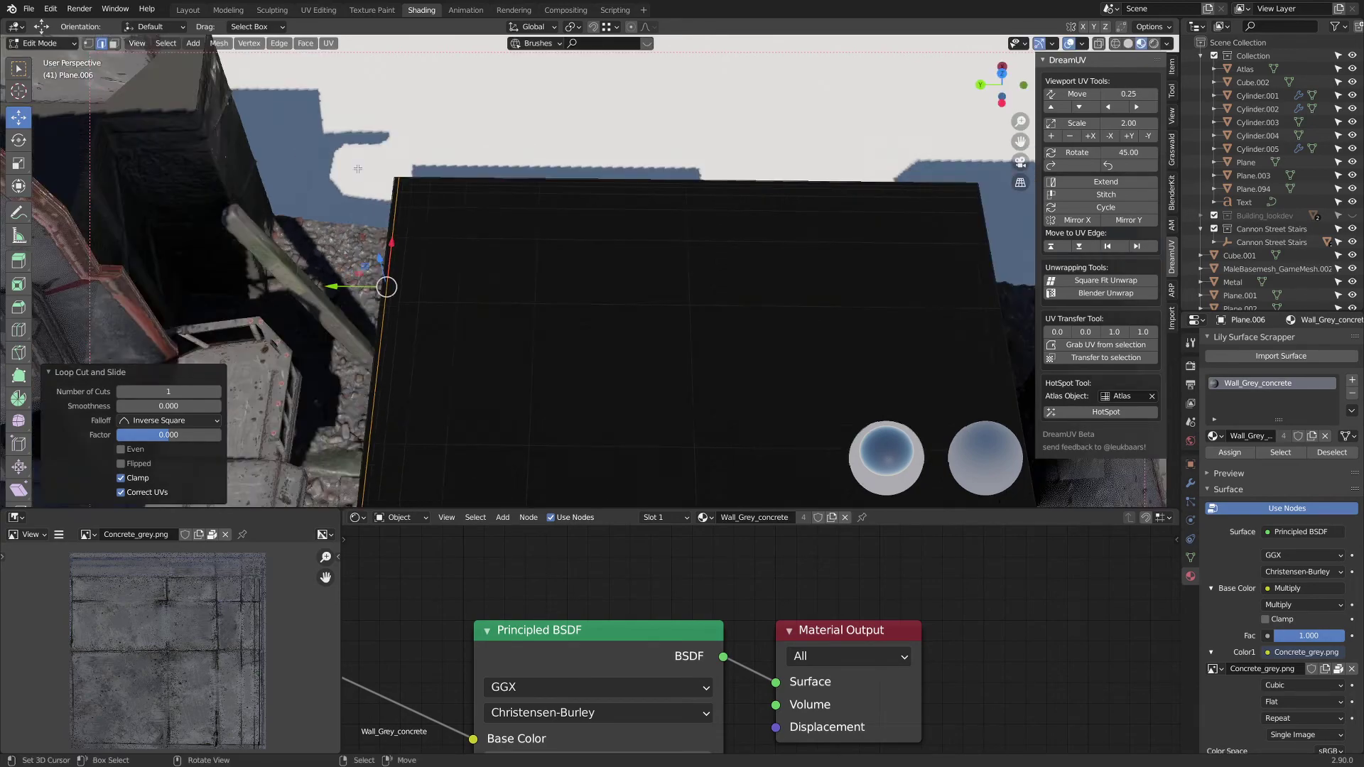
shift+middle_drag(535, 371, 472, 194)
scroll(502, 265, down, 5)
scroll(559, 291, up, 2)
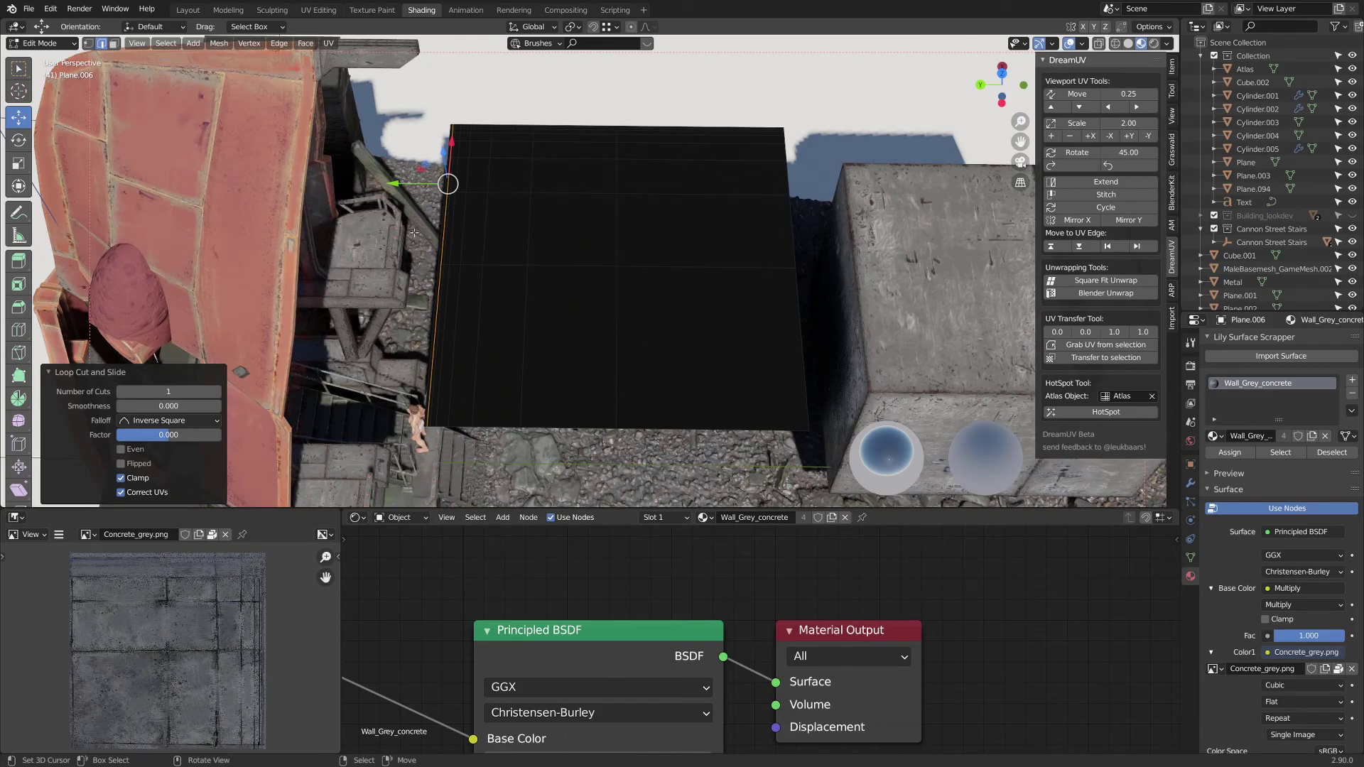
scroll(671, 299, up, 1)
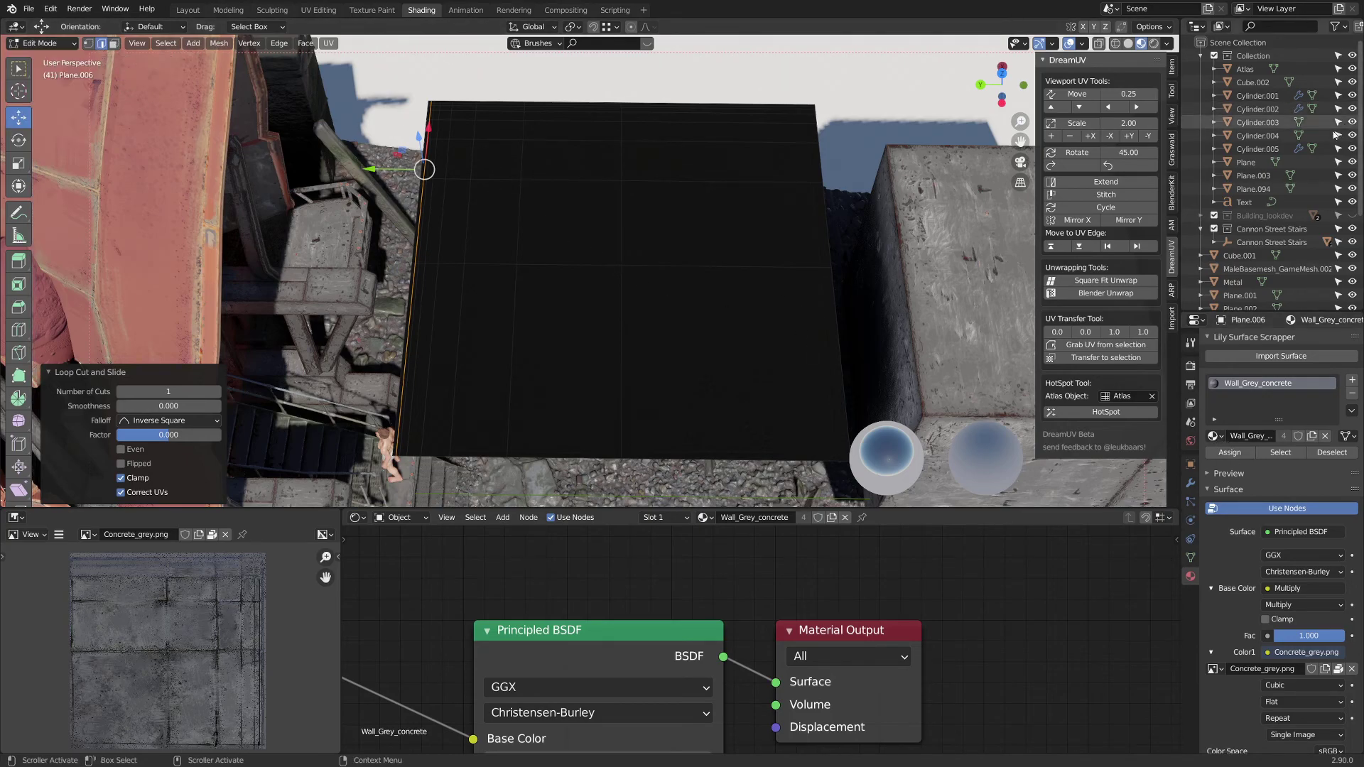
scroll(1319, 174, down, 5)
scroll(1319, 174, up, 2)
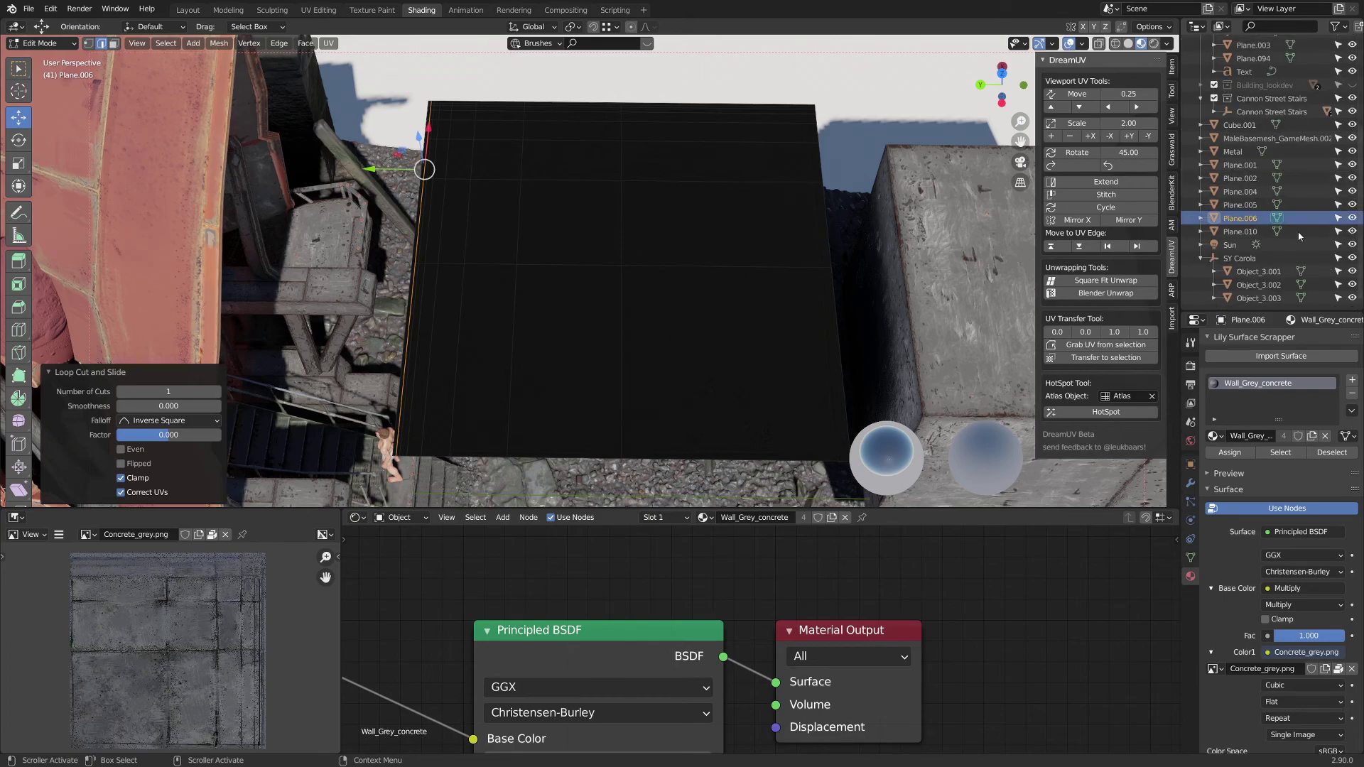
double_click(1243, 225)
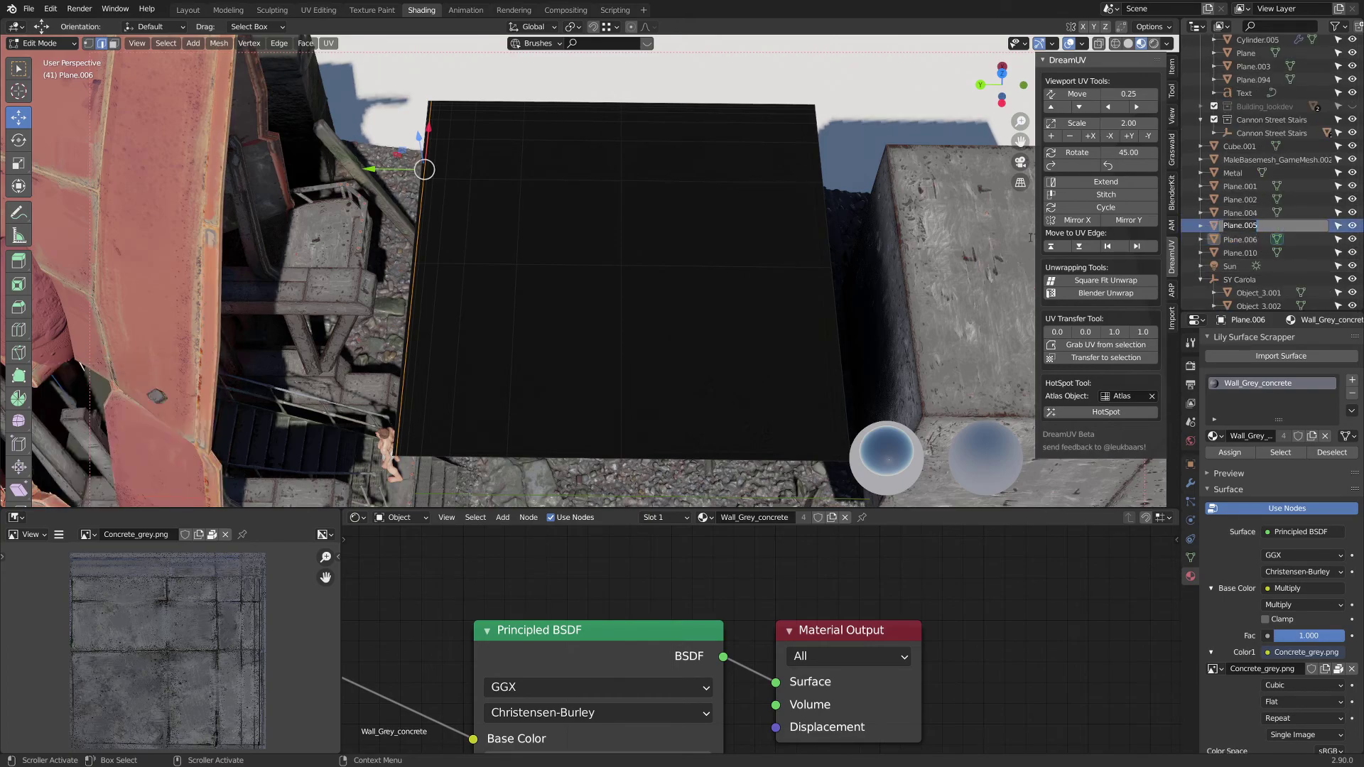
click(630, 233)
click(50, 44)
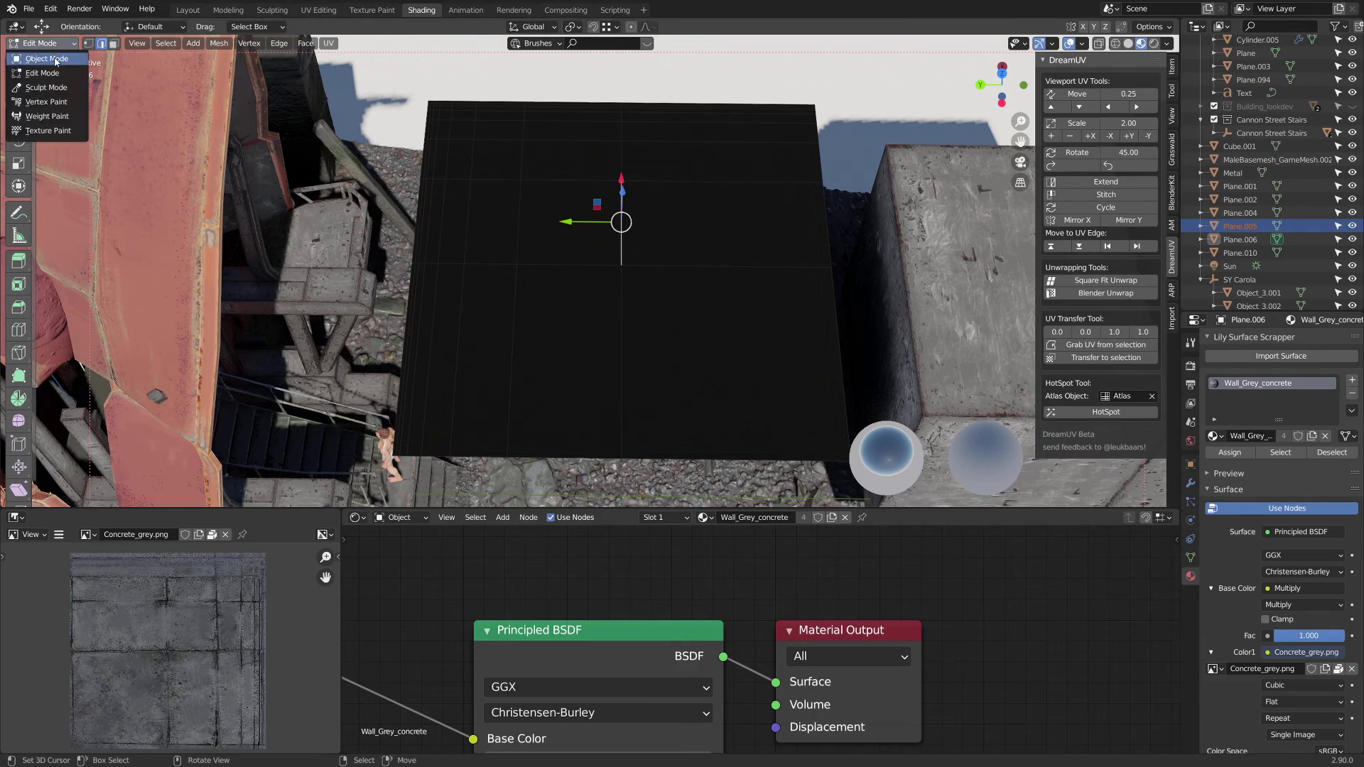
click(56, 59)
click(653, 222)
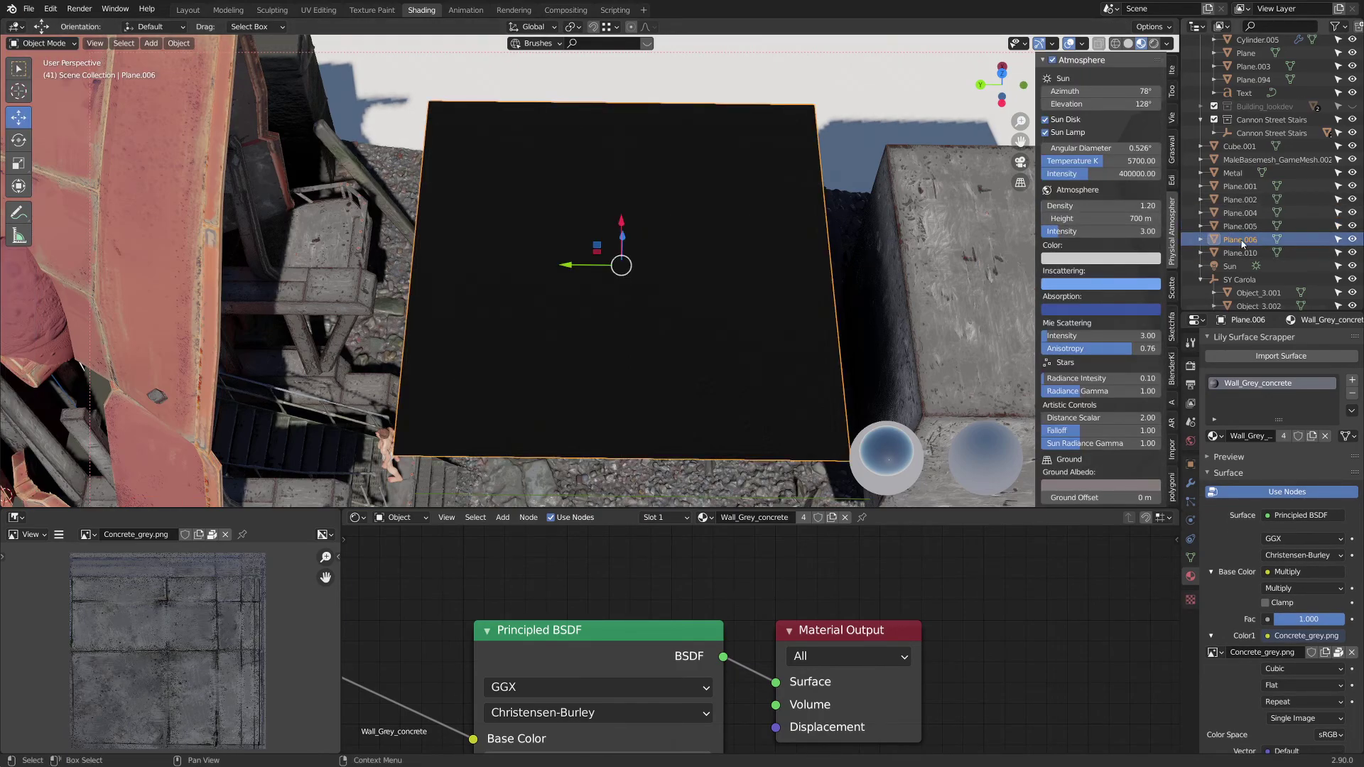
text(atlas)
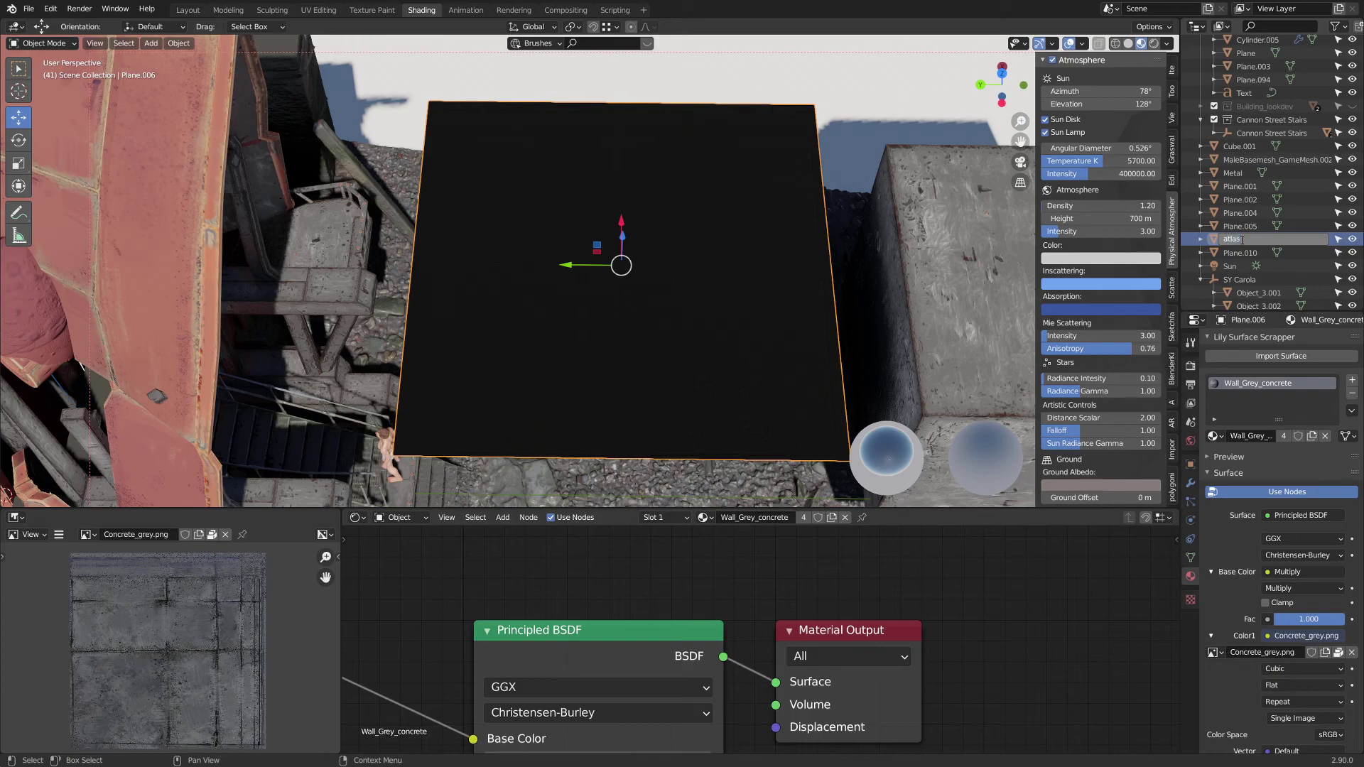
key(Return)
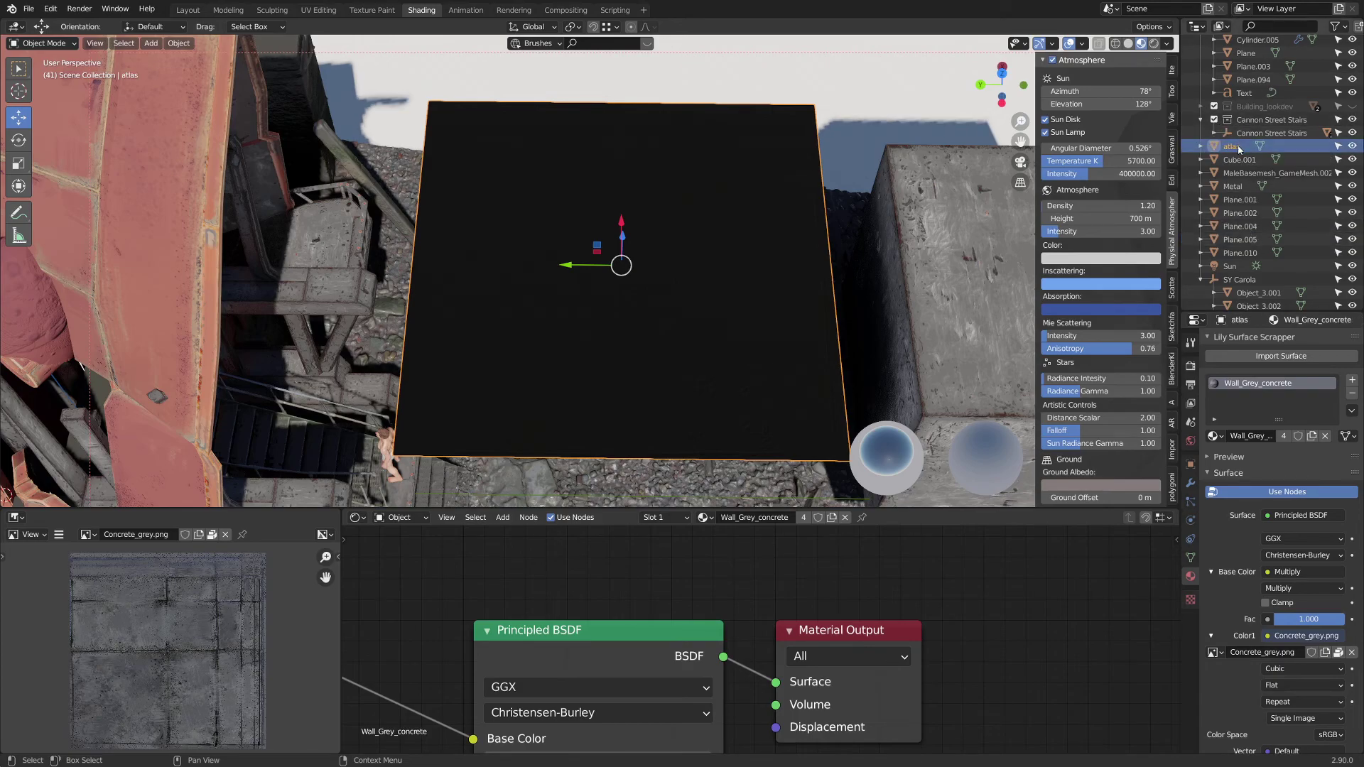
- Select the concrete block beside the atlas plane, enter Edit Mode and show the DreamUV tools
scroll(814, 277, down, 4)
shift+middle_drag(854, 242, 694, 256)
click(694, 255)
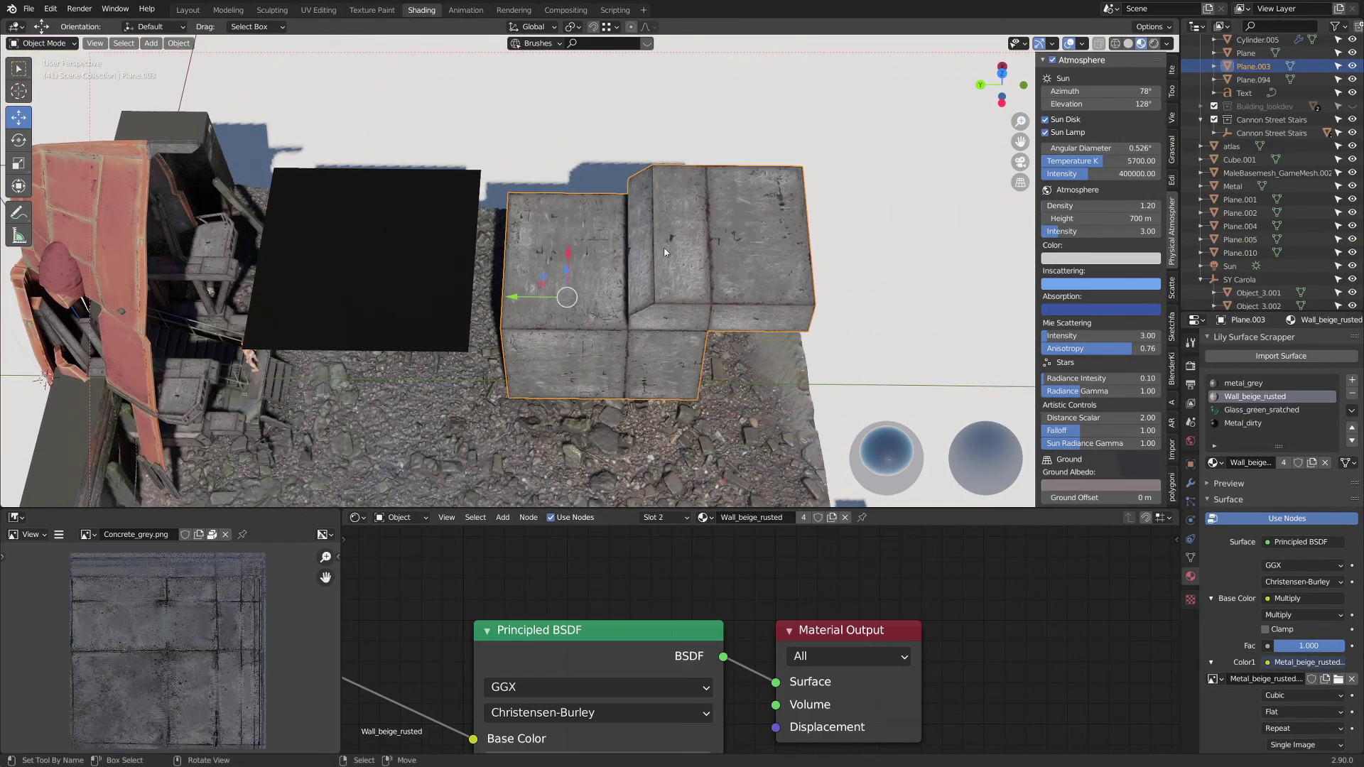
scroll(661, 255, up, 1)
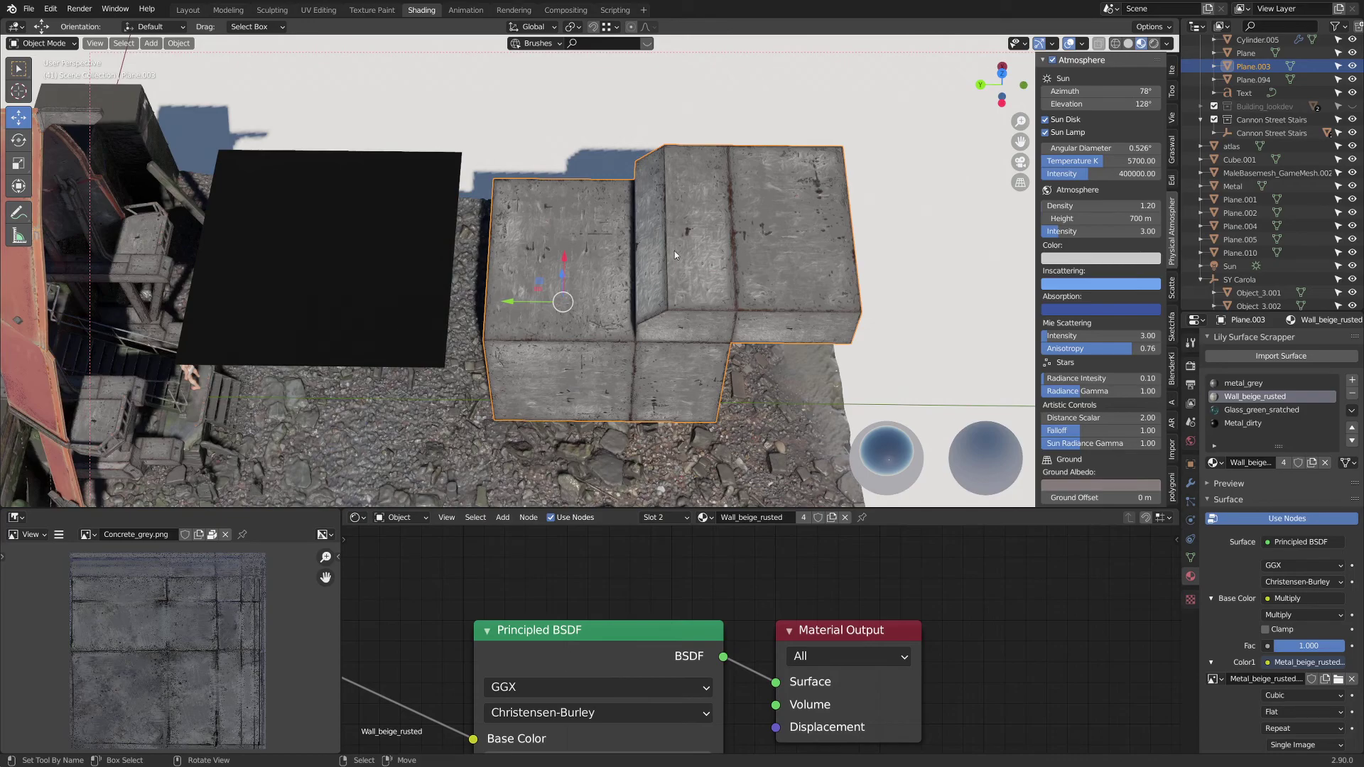
key(Tab)
click(1172, 257)
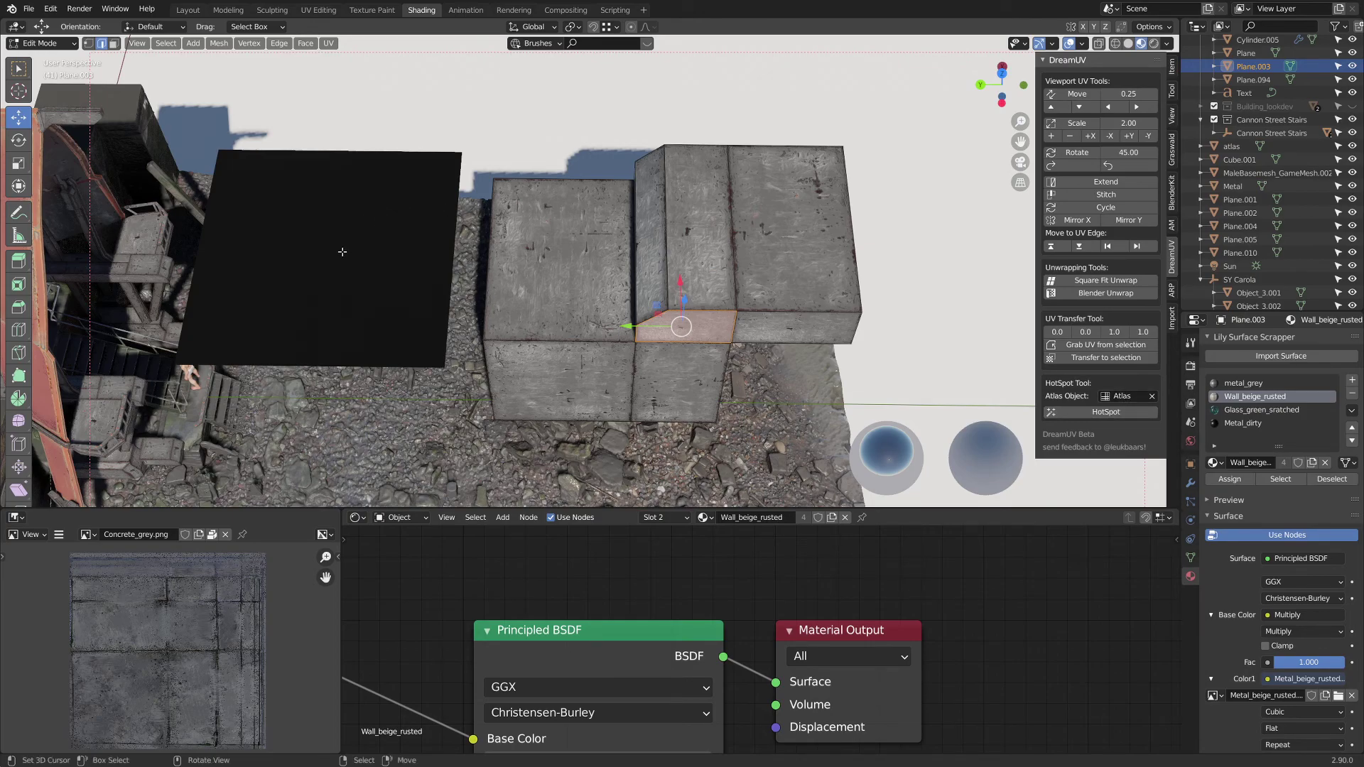
- Switch the image viewer area to the UV Editor to show the selected face's UVs
middle_drag(768, 297, 721, 252)
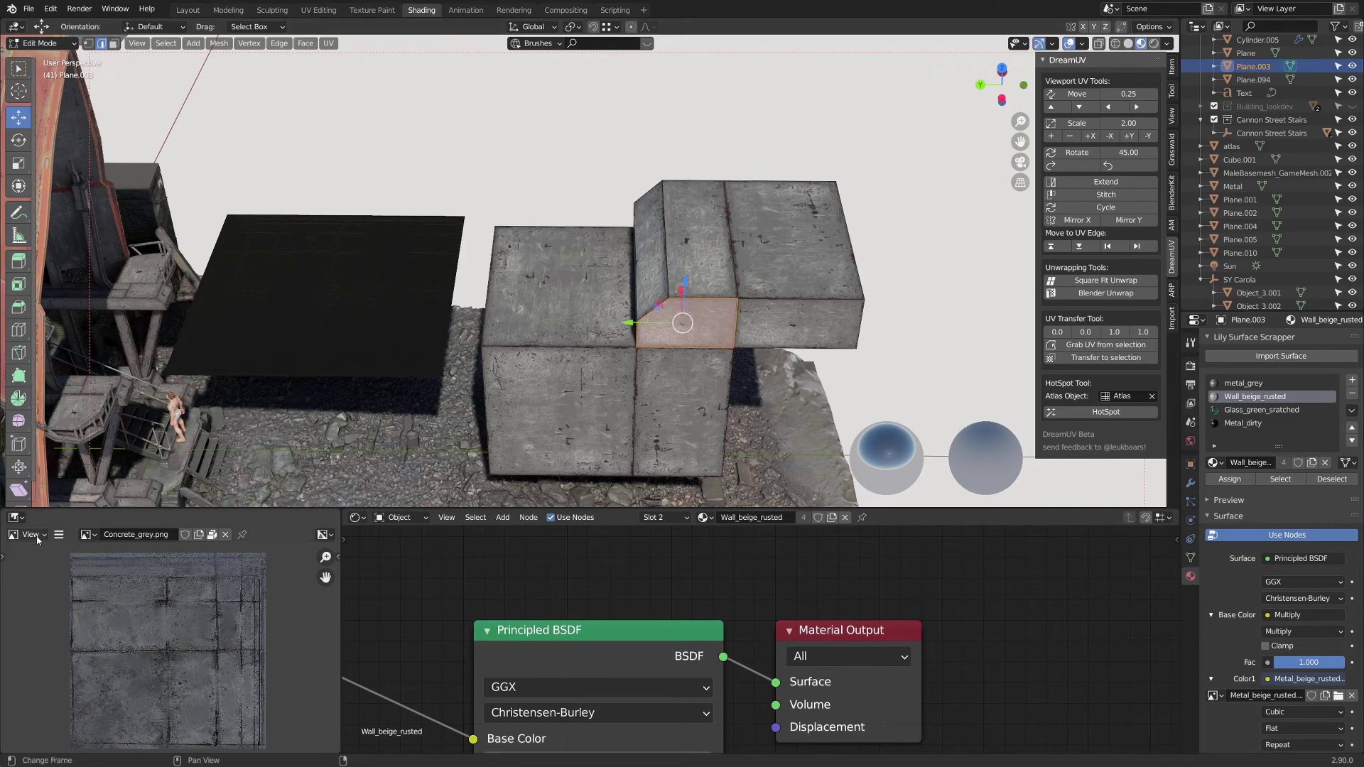
click(16, 517)
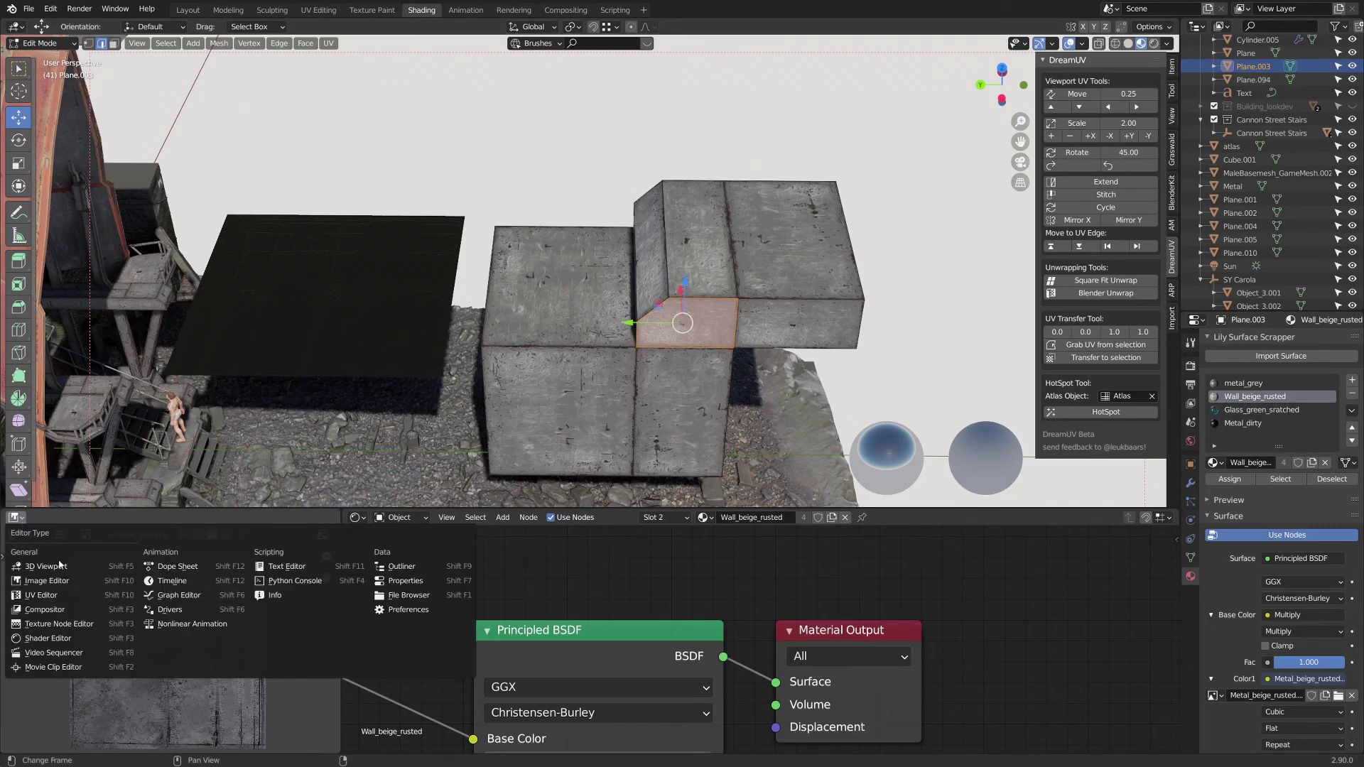
click(44, 595)
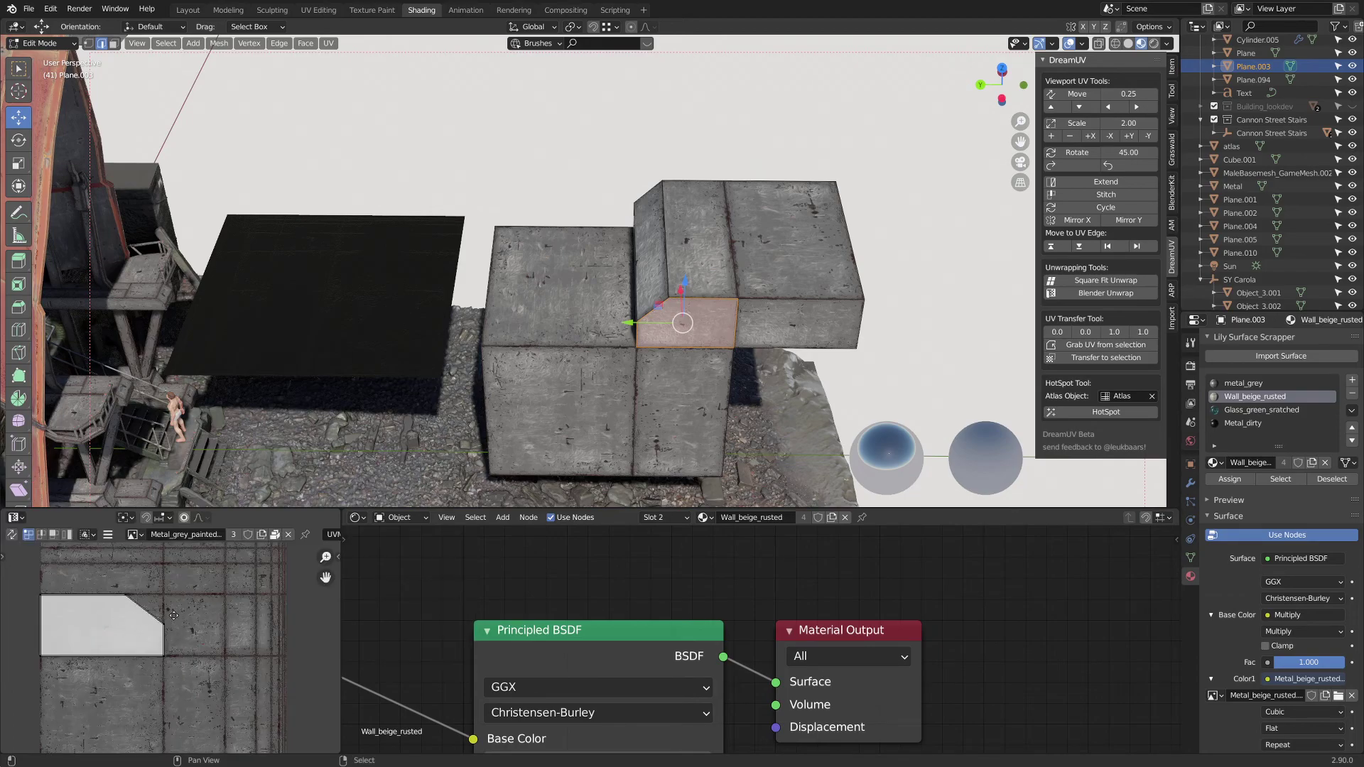
- Apply HotSpot repeatedly to the block's selected cut-corner side face to cycle its UV placement
click(1115, 415)
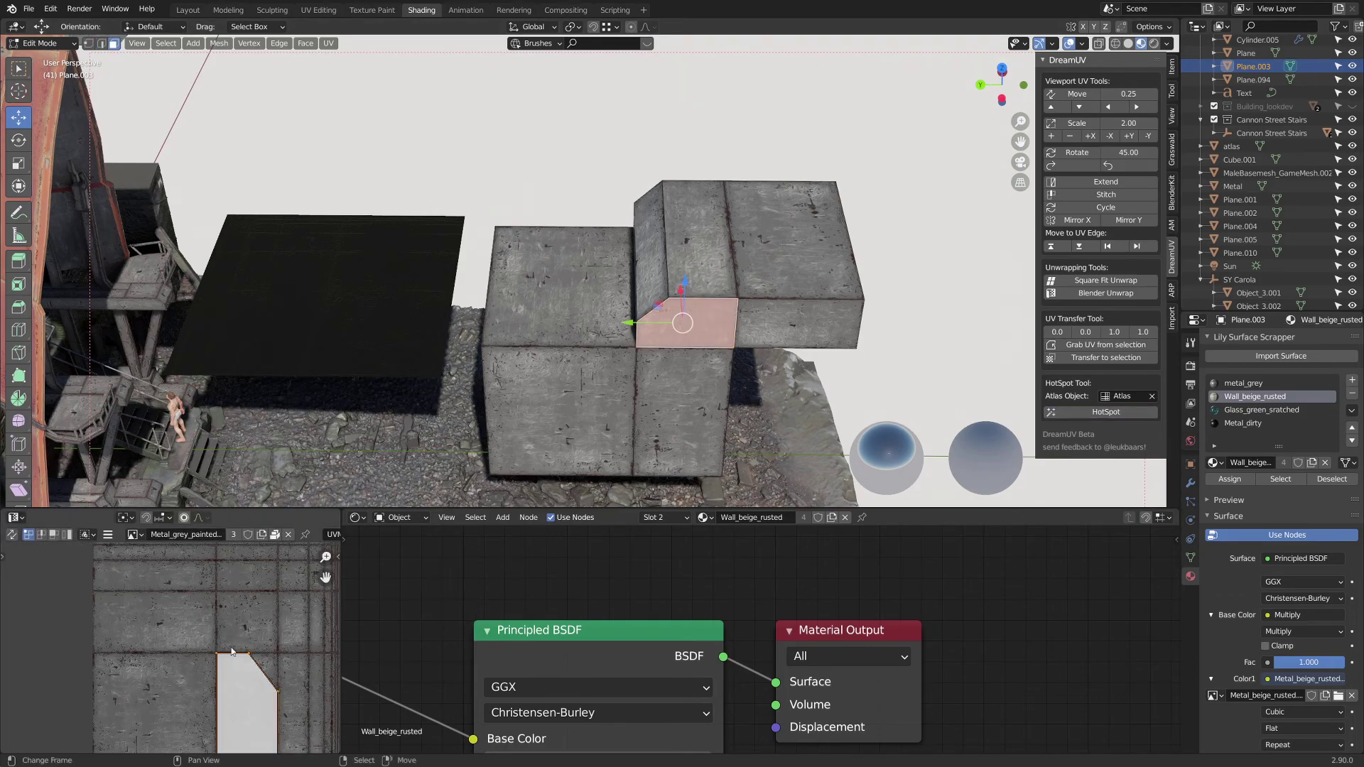
middle_drag(218, 666, 195, 649)
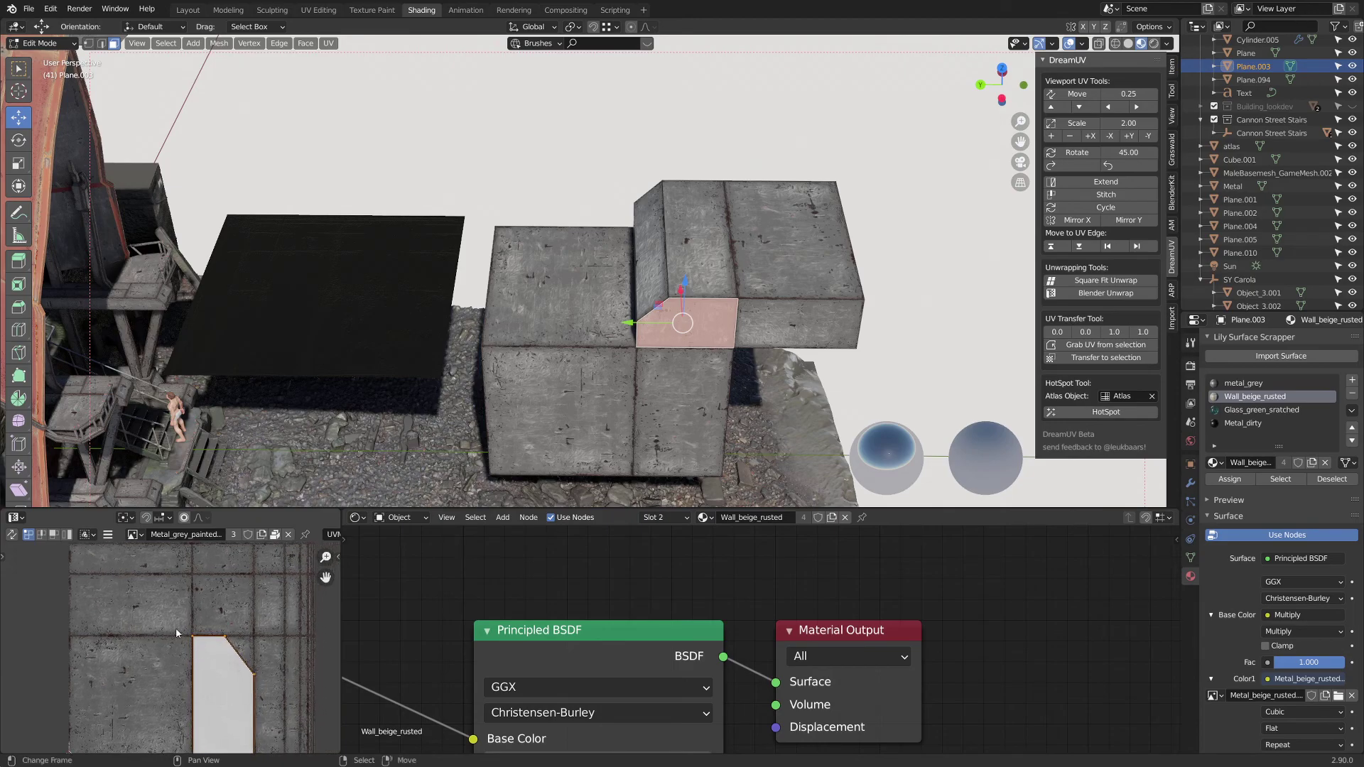
click(1123, 411)
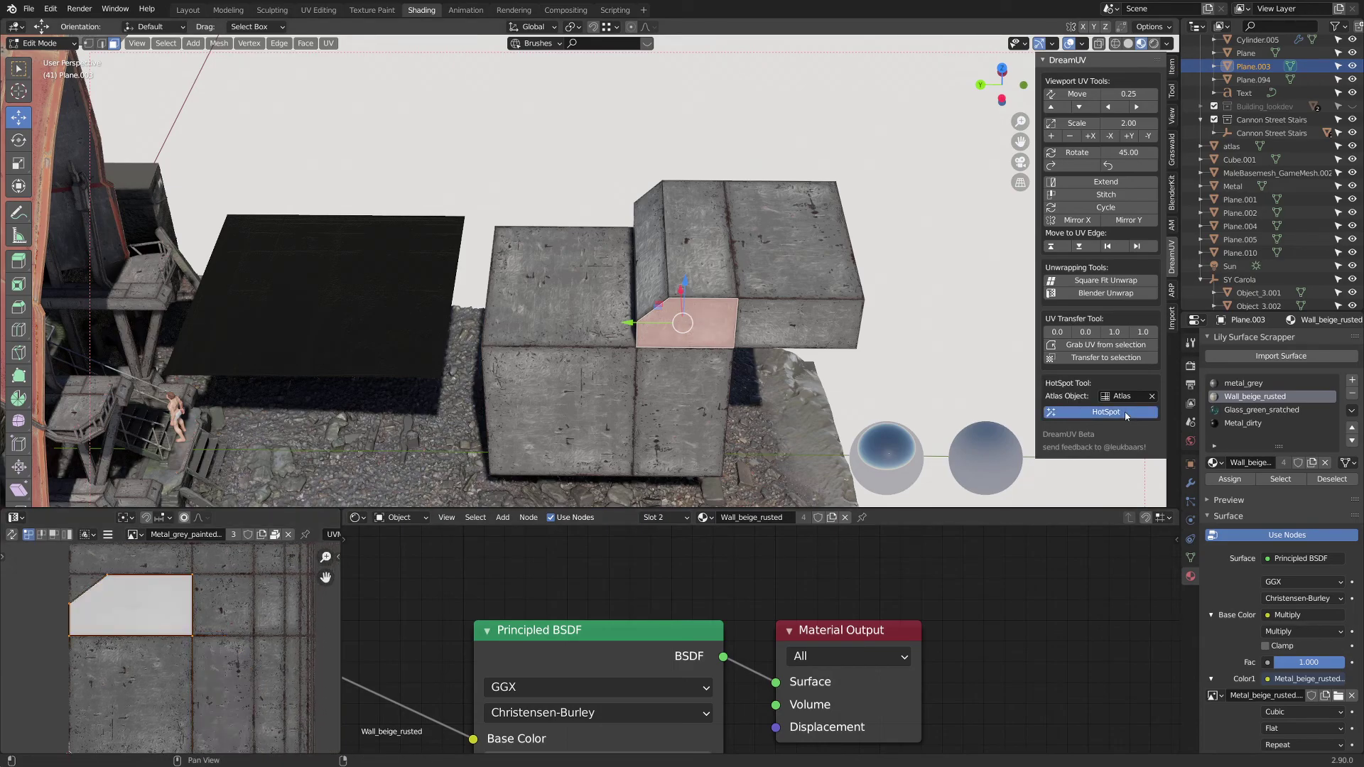
click(1123, 411)
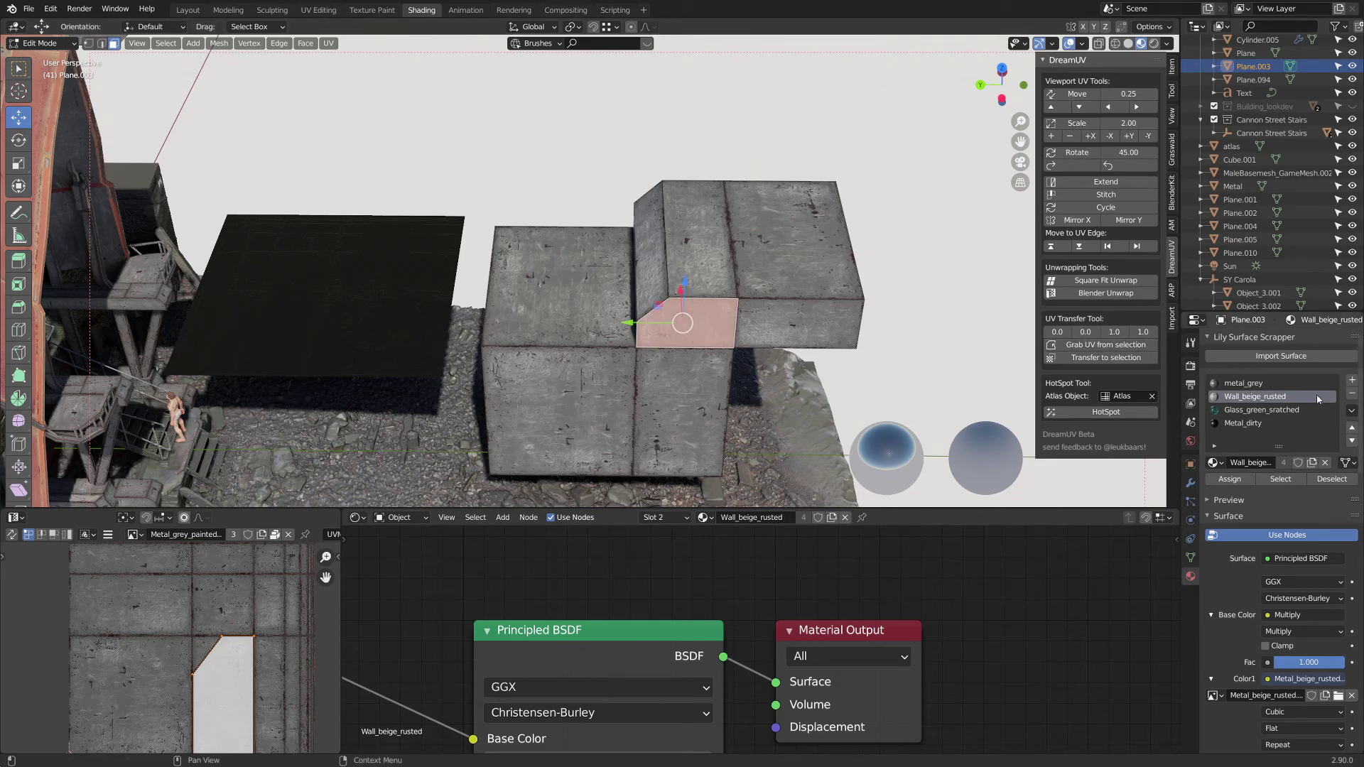
- Move the Glass_green_sratched slot to the top of the block's material list
click(1295, 410)
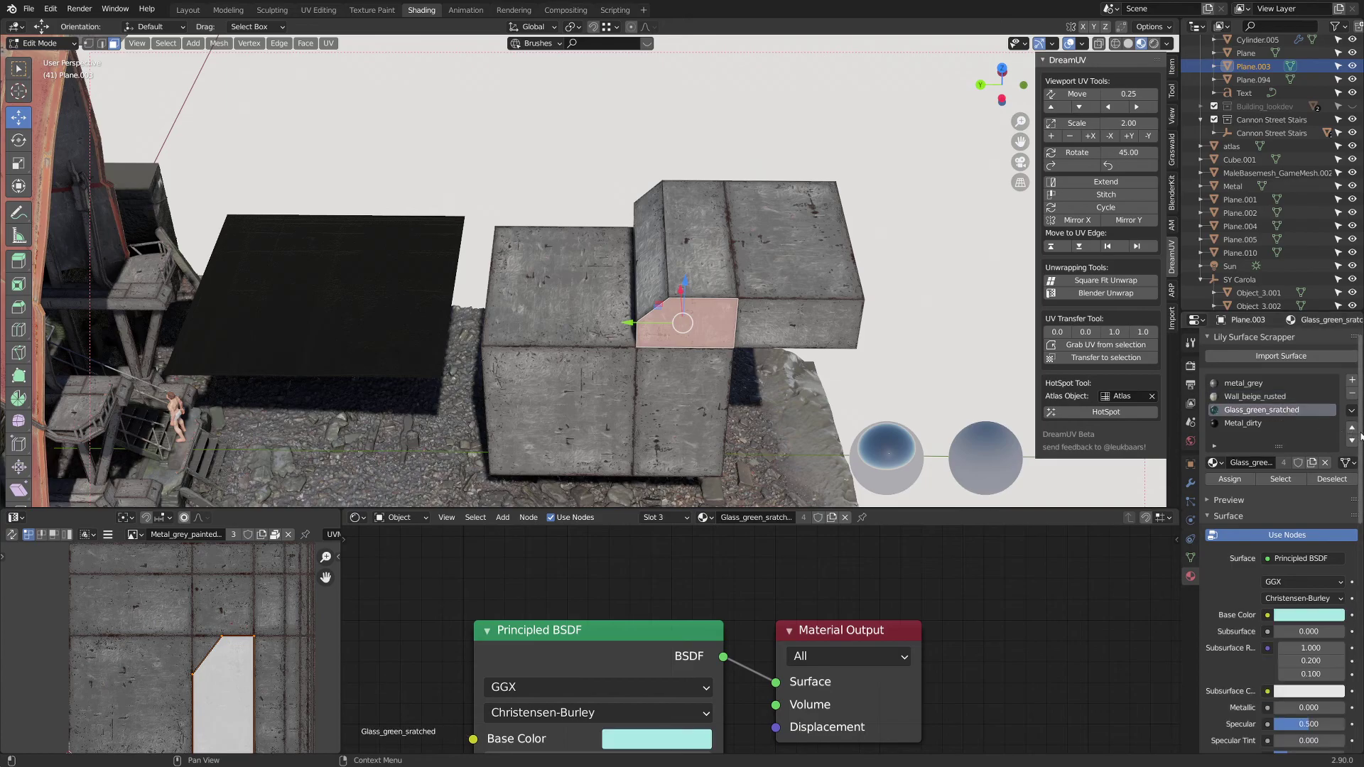
click(1351, 428)
click(1351, 428)
click(1351, 427)
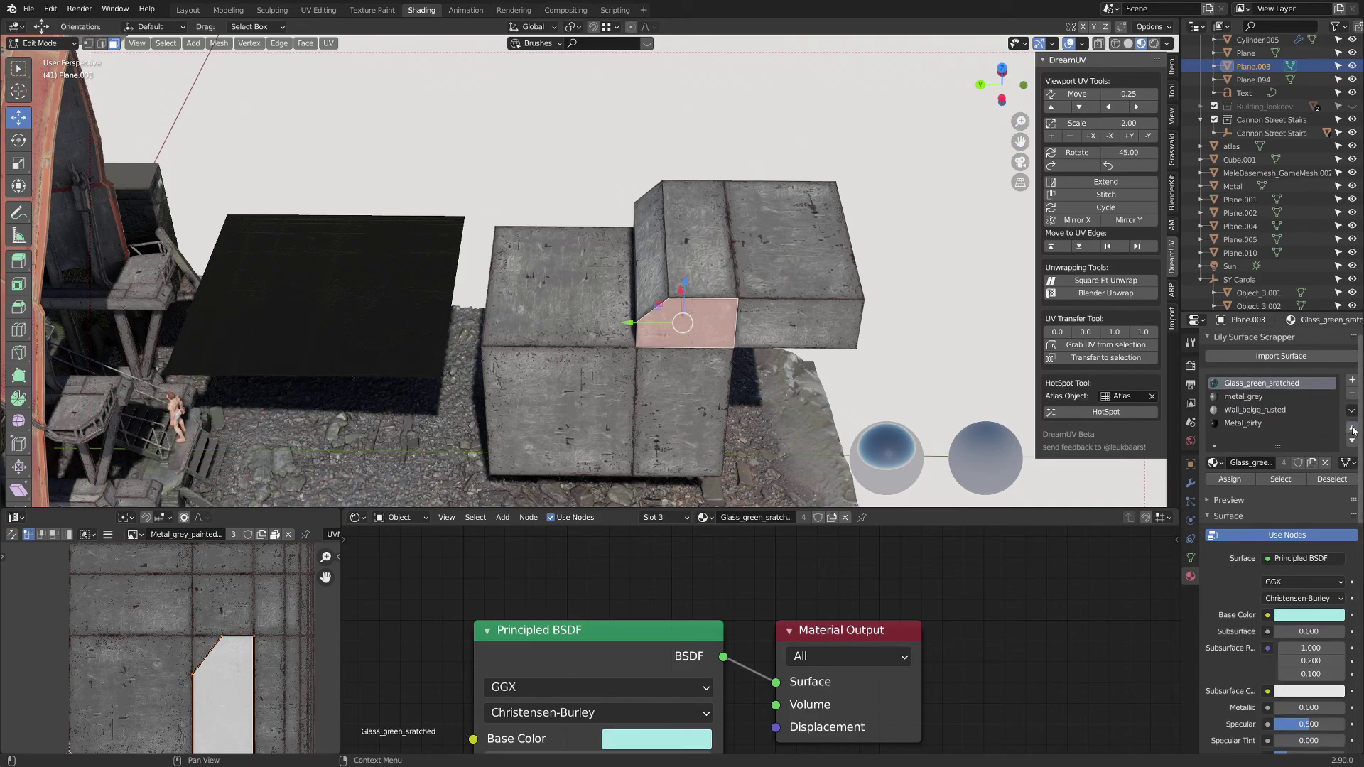
- Assign the Glass_green_sratched material to the selected cut-corner side face and view the block in Object Mode
click(1273, 398)
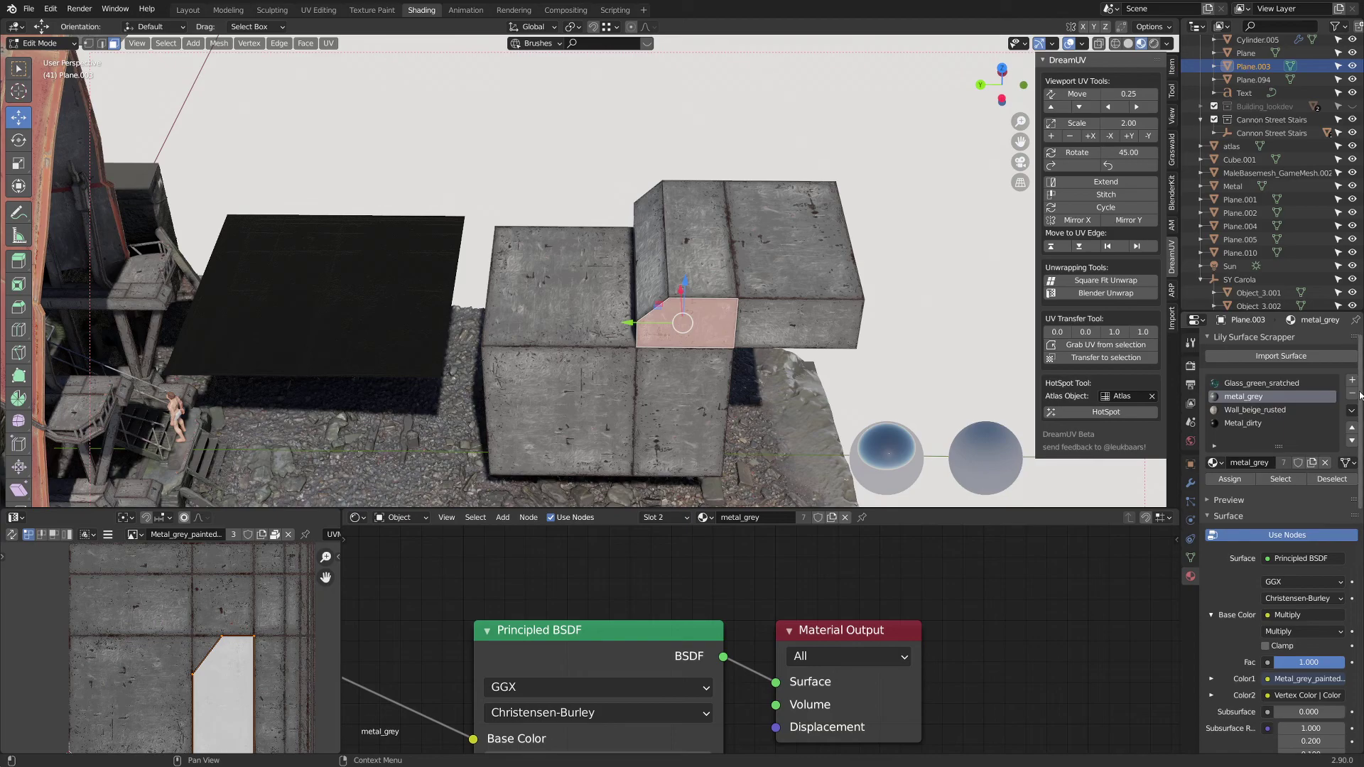
click(1250, 383)
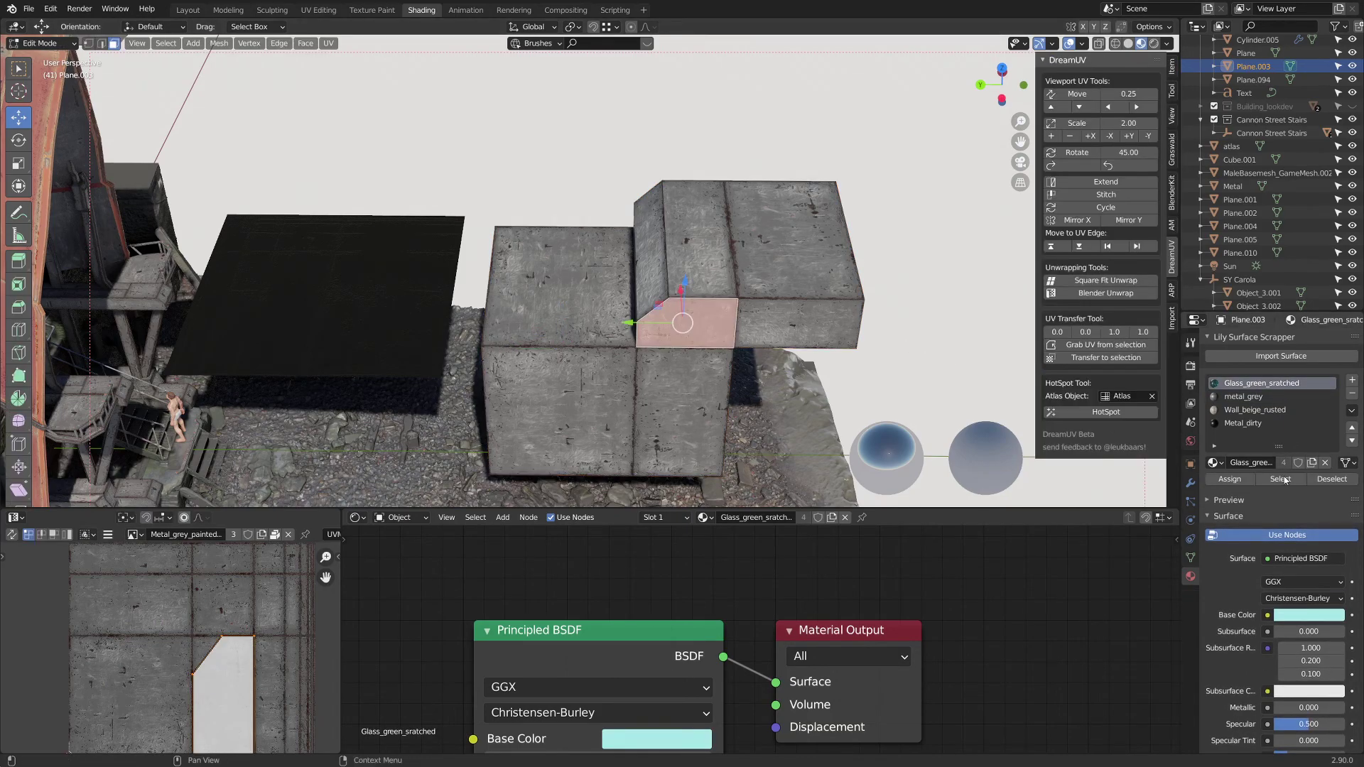
click(1229, 478)
key(Tab)
middle_drag(753, 306, 671, 254)
scroll(760, 334, up, 3)
scroll(671, 256, down, 2)
- Assign Glass_green_sratched to the top, sloped and vertical faces adjoining the glass side face, and inspect it in Object Mode
key(Tab)
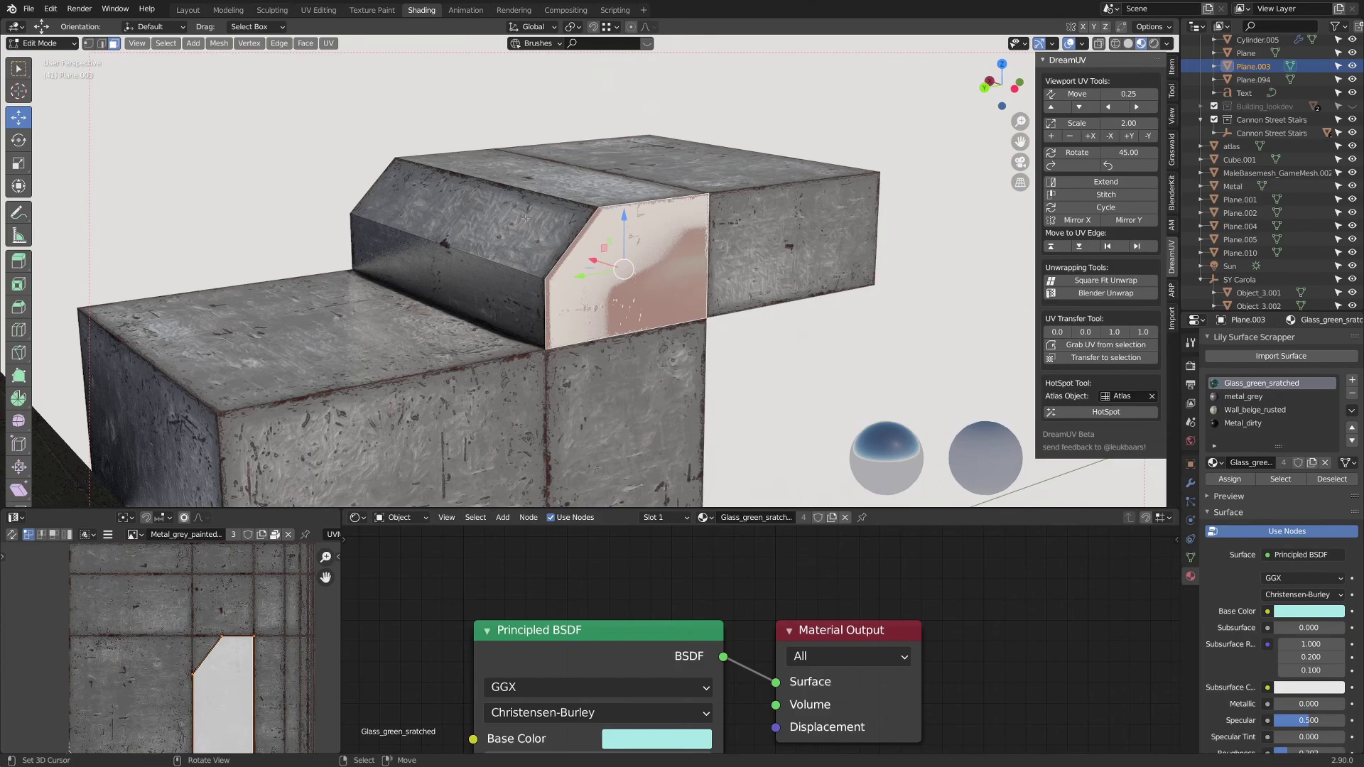
click(460, 212)
click(527, 174)
shift+click(501, 238)
shift+click(497, 290)
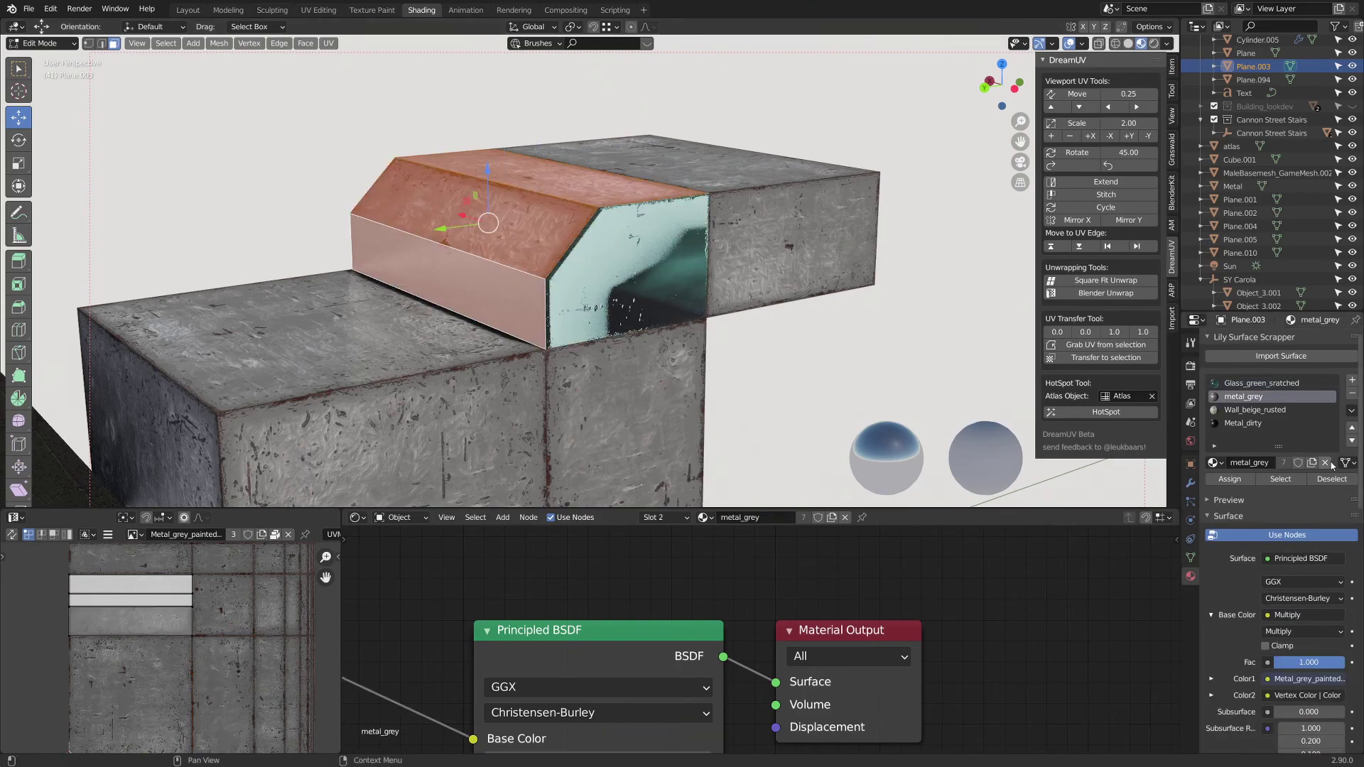
click(1255, 384)
click(1228, 479)
key(Tab)
middle_drag(605, 183, 580, 231)
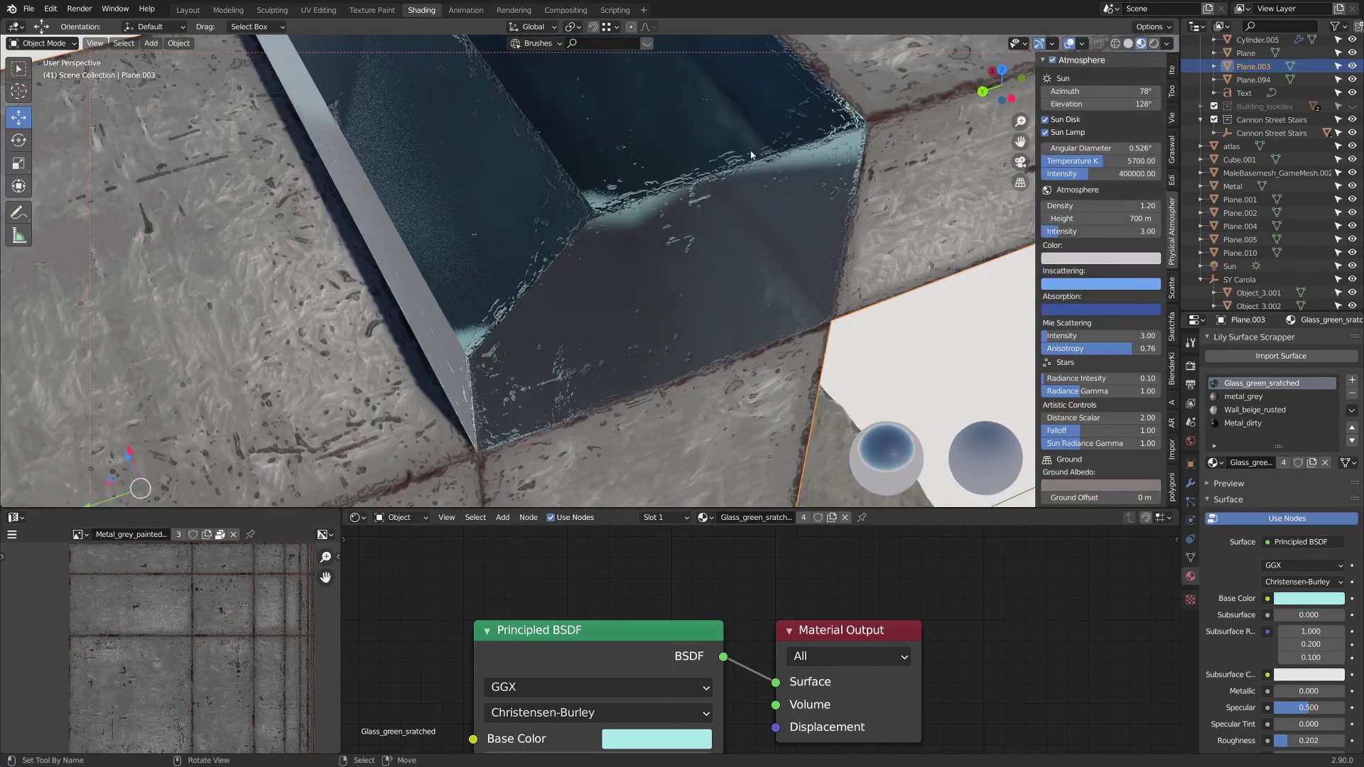
middle_drag(810, 207, 785, 174)
scroll(731, 189, down, 4)
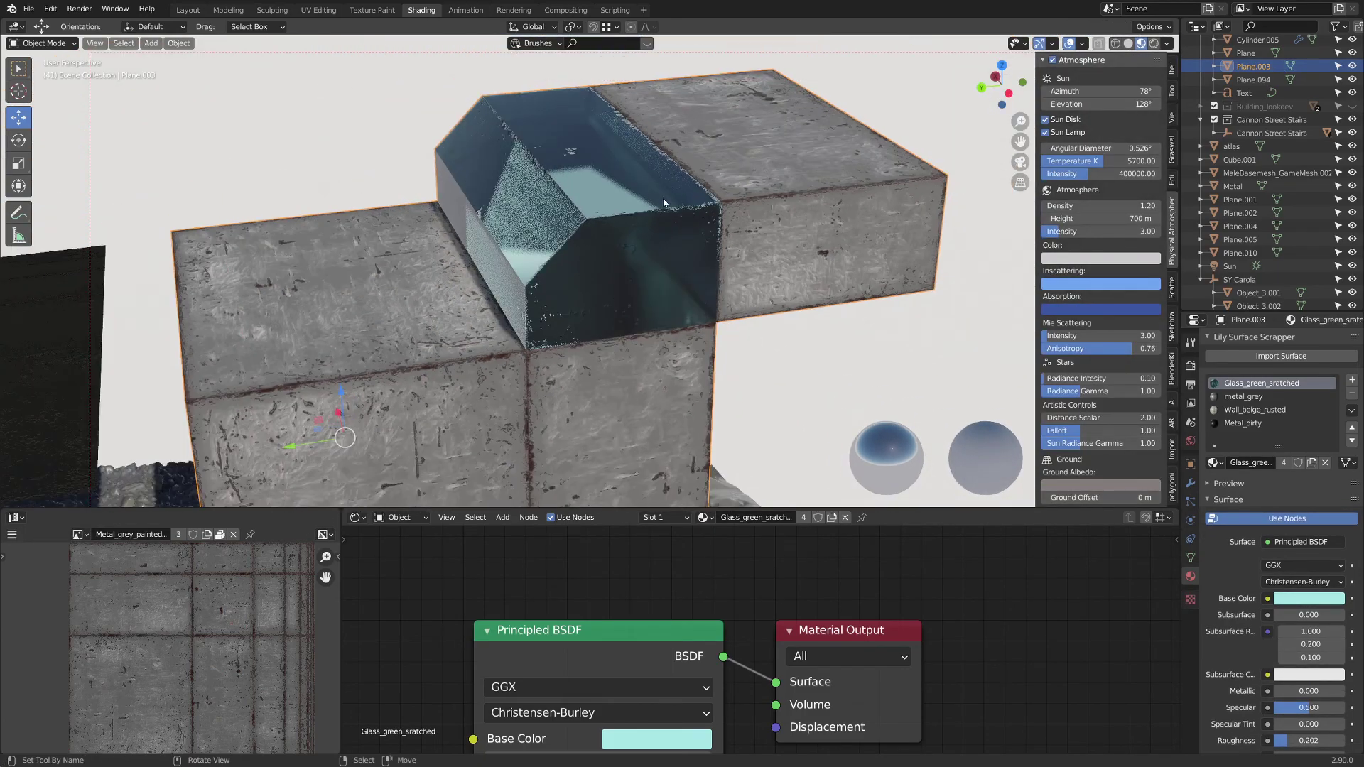
mouse_move(663, 204)
middle_down()
mouse_move(648, 228)
mouse_move(643, 216)
middle_up()
- Add the cut-corner side face to the selection, reassign metal_grey to all the glass faces and save the file
key(Tab)
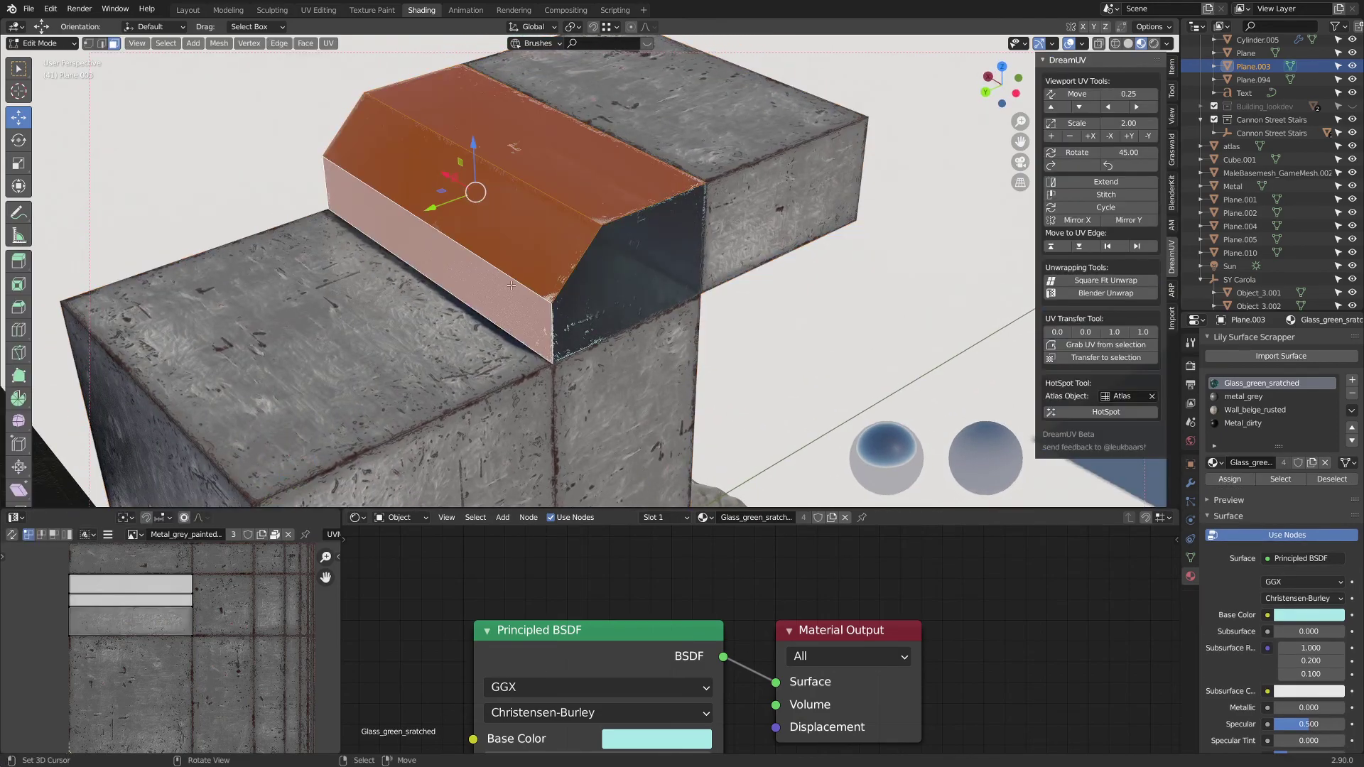
shift+click(631, 274)
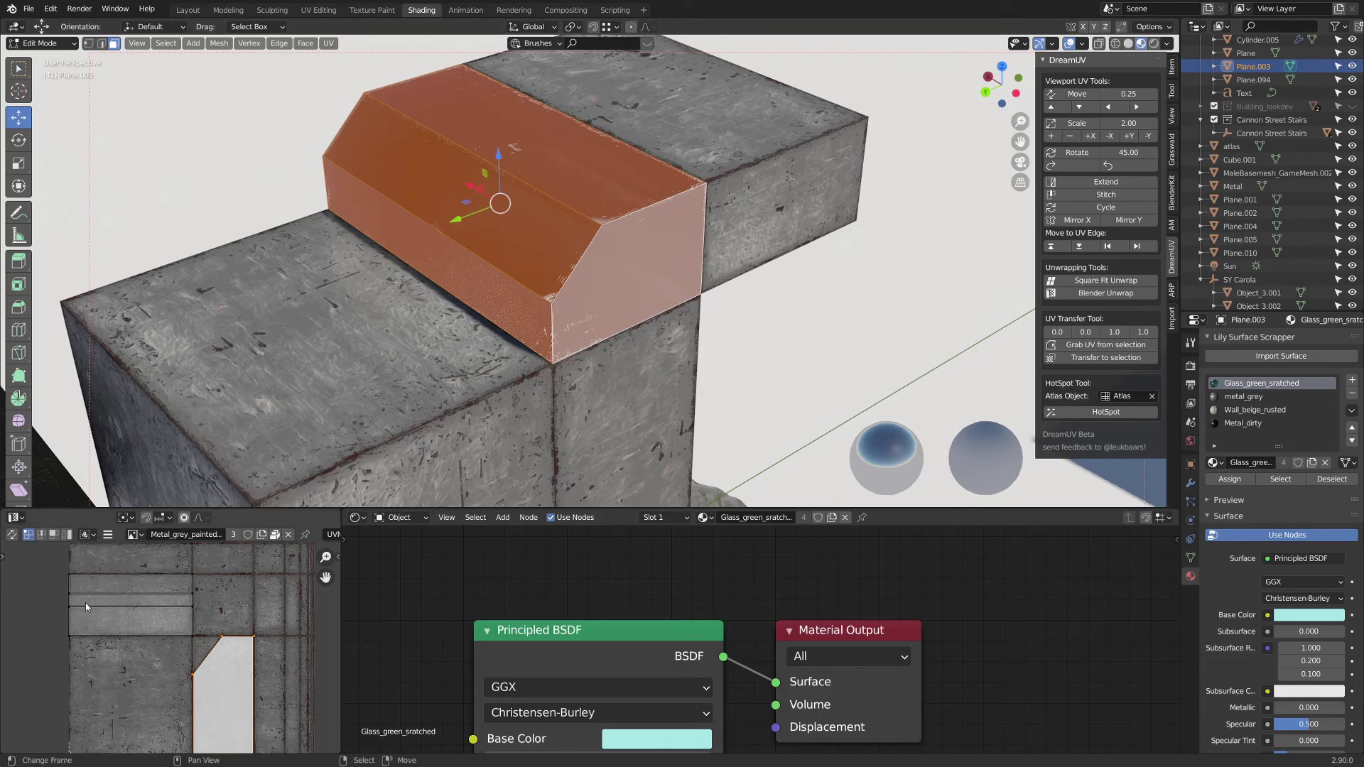
click(1249, 396)
click(1236, 480)
key(Tab)
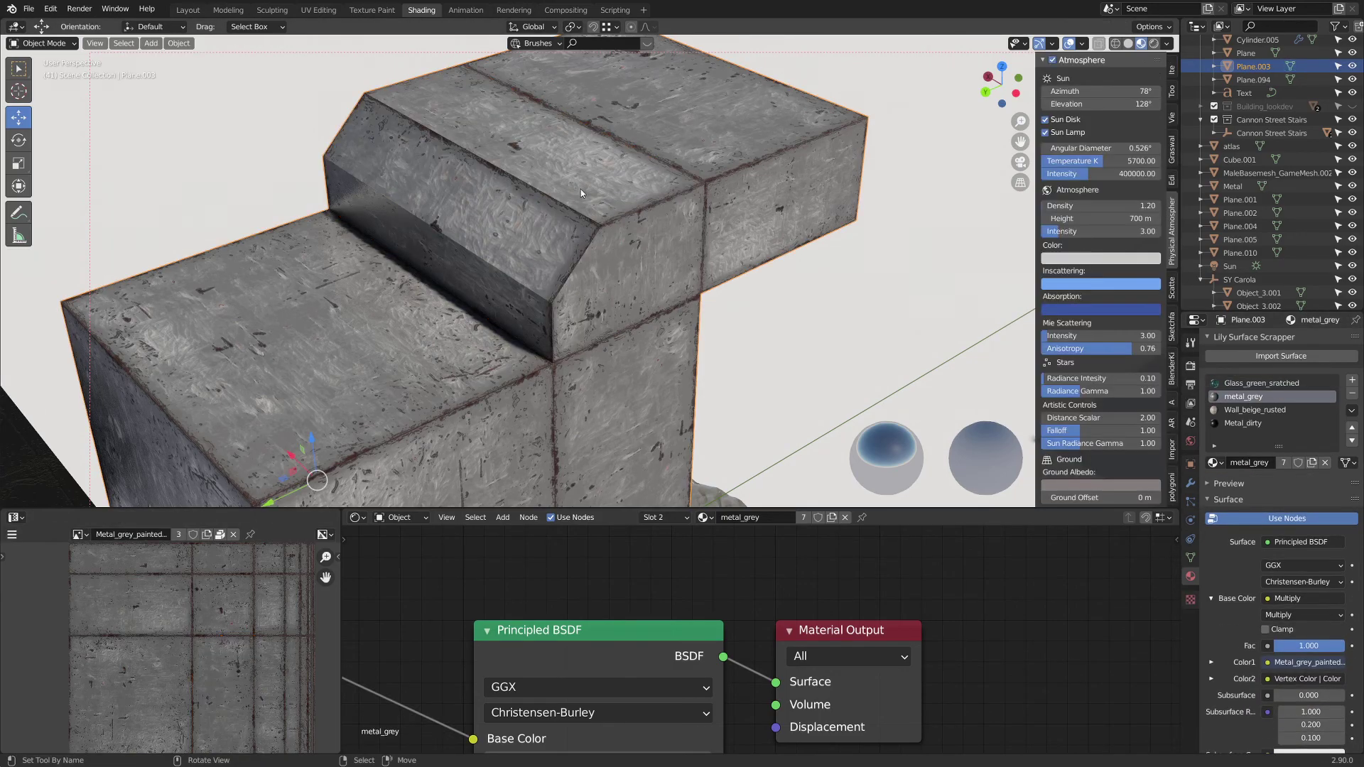
middle_drag(581, 189, 553, 192)
key(ctrl+s)
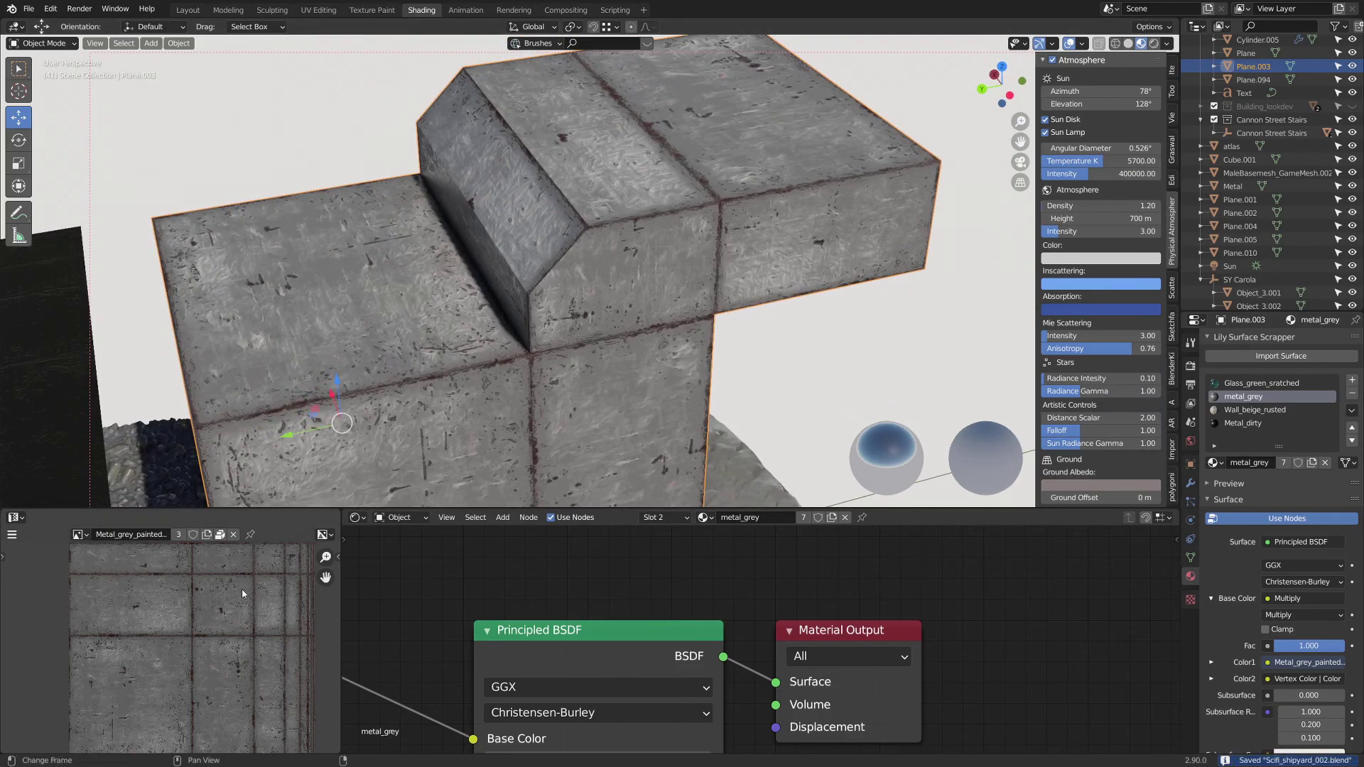
- Search the image viewer's image list for "gl"
click(79, 534)
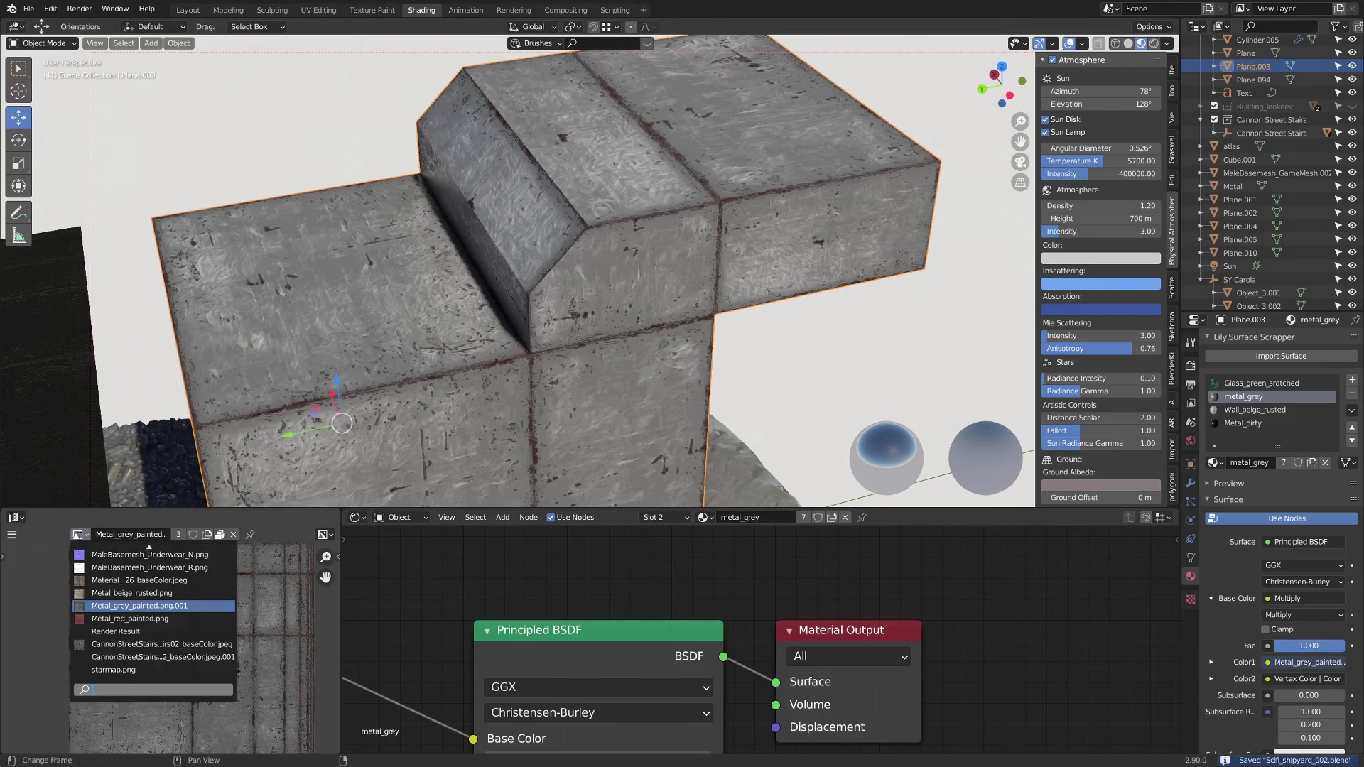
text(gl)
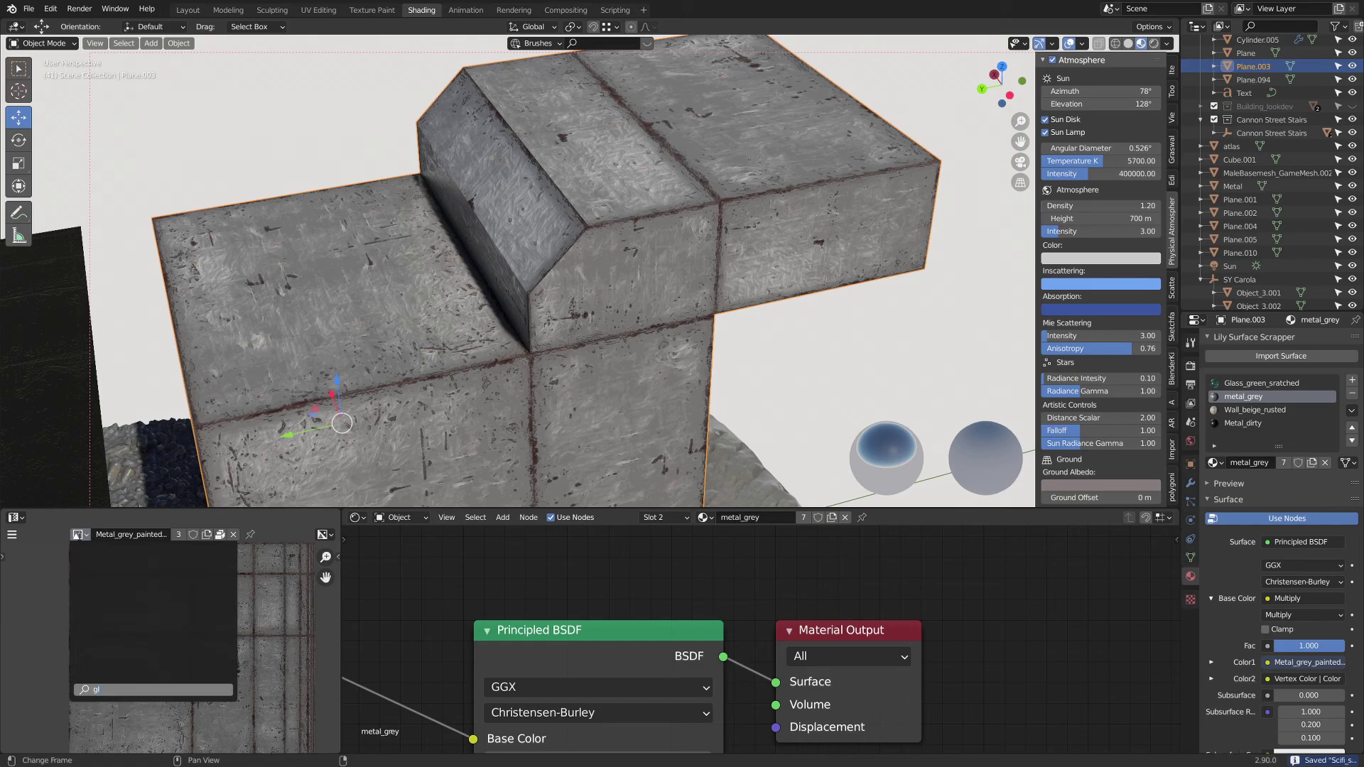
key(BackSpace)
key(BackSpace)
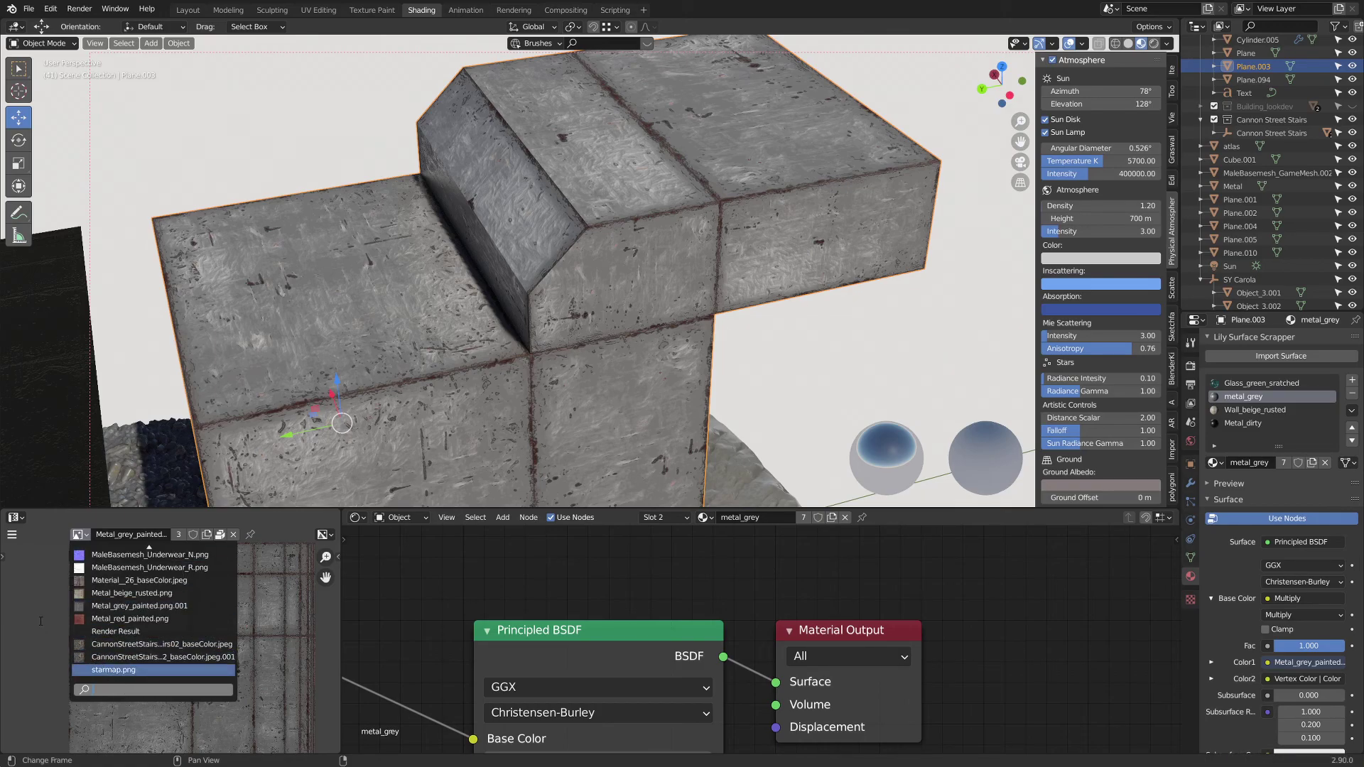
- Show the Glass_green_sratched material's nodes and examine which image texture feeds them
click(1275, 382)
scroll(633, 633, down, 12)
middle_drag(627, 666, 694, 533)
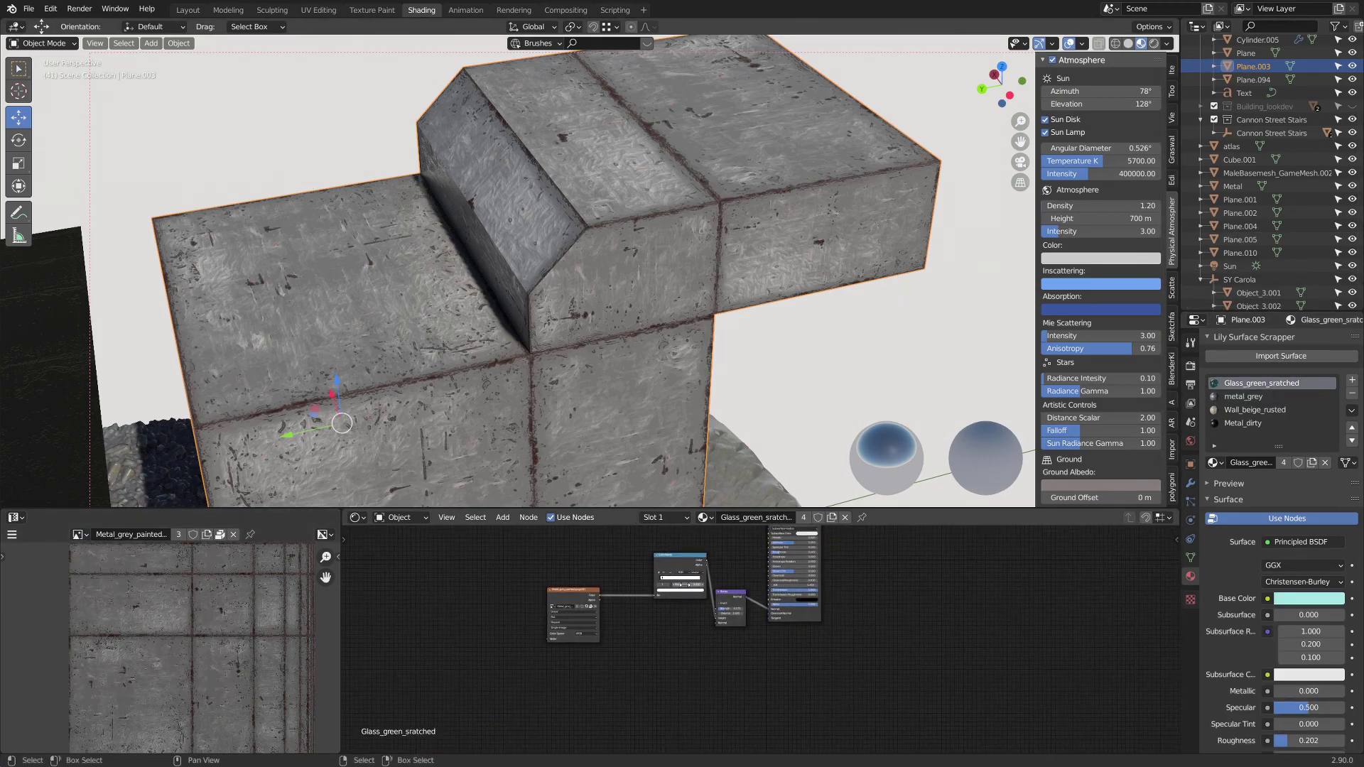
scroll(683, 584, up, 6)
middle_drag(557, 574, 682, 631)
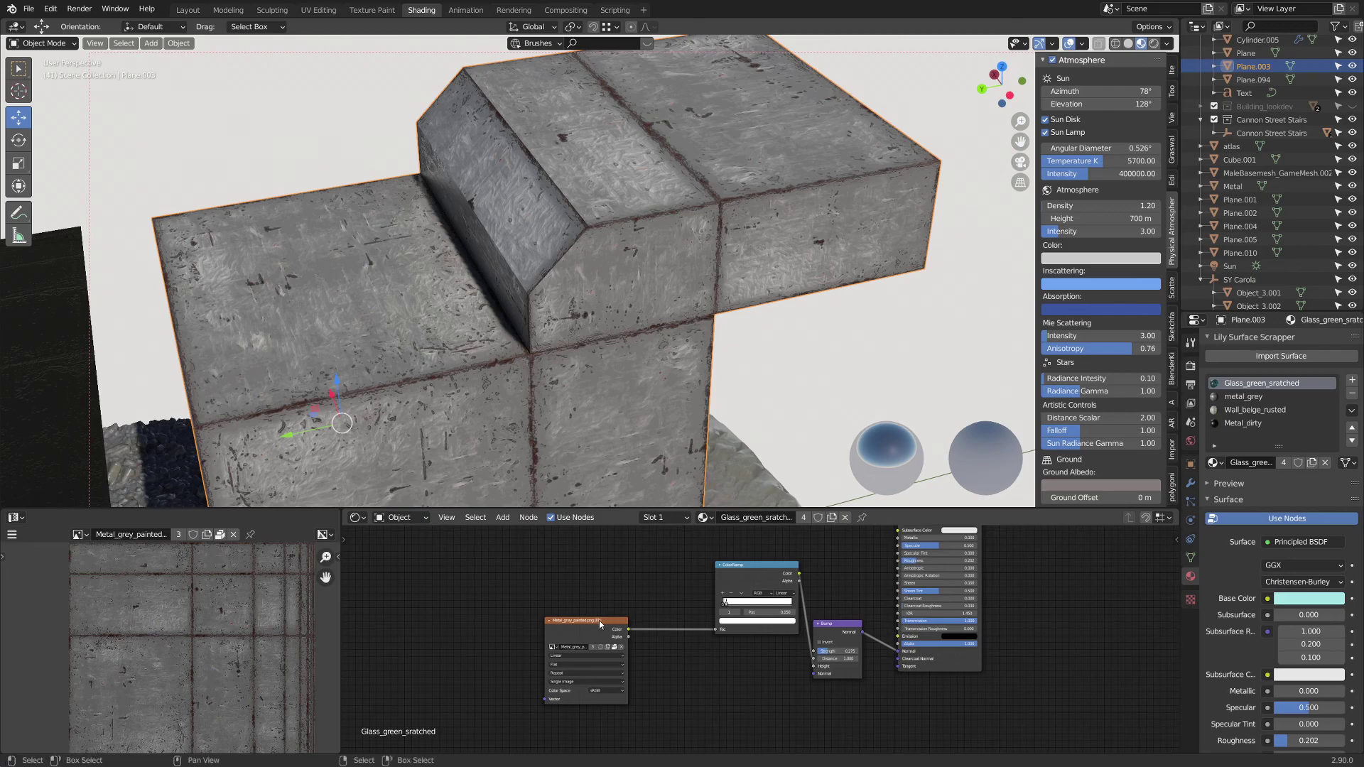
click(77, 537)
scroll(637, 648, up, 2)
middle_drag(637, 647, 629, 668)
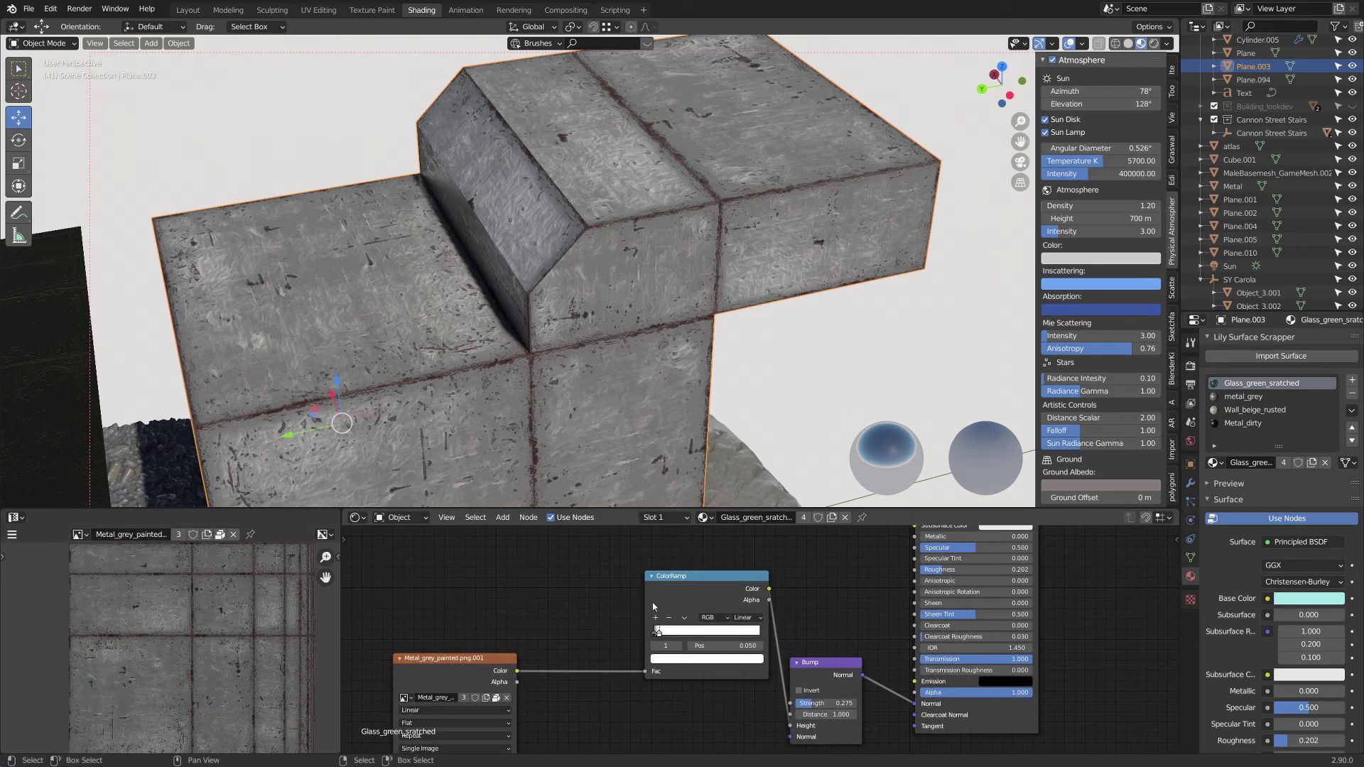
- Examine the glass material's ColorRamp, Principled BSDF and Bump settings, and nudge the Bump node toward the ColorRamp
drag(653, 606, 564, 643)
click(777, 566)
middle_drag(787, 571, 656, 640)
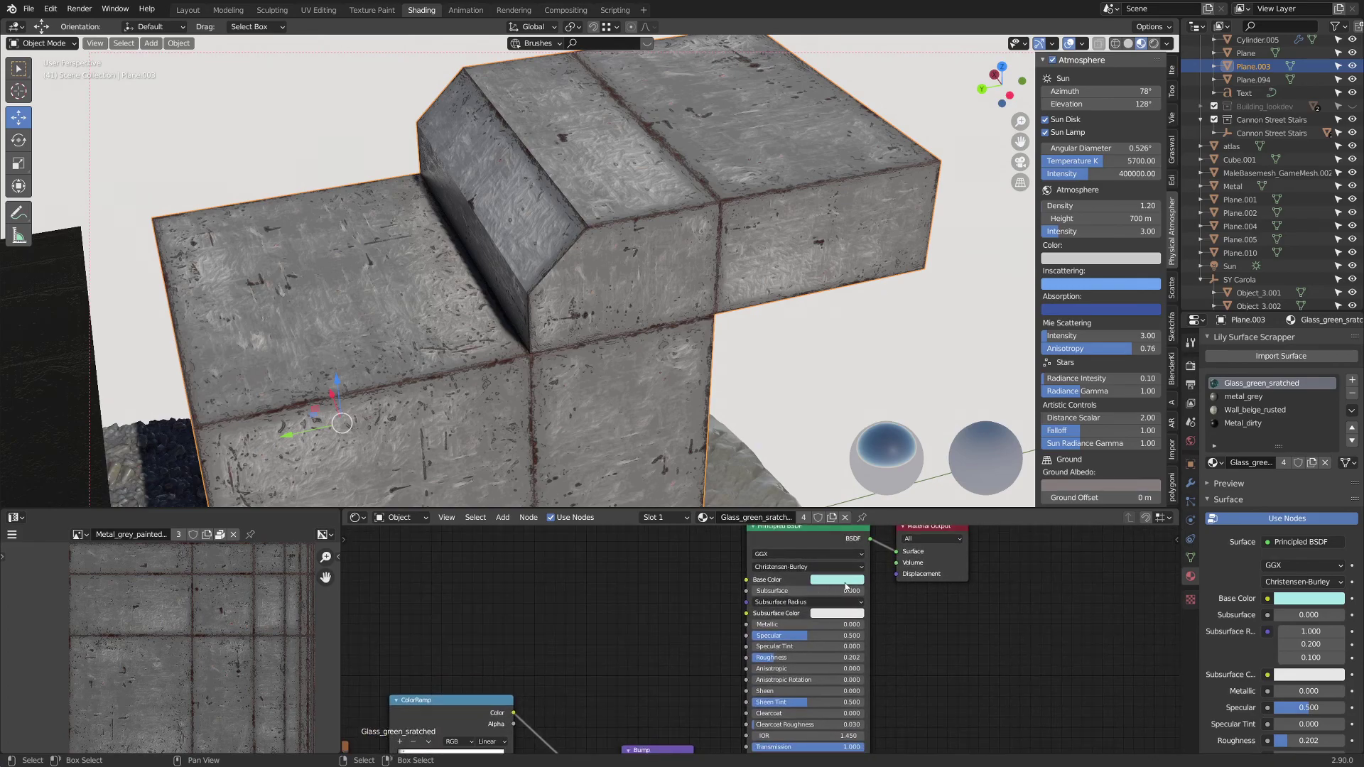
scroll(782, 680, down, 2)
middle_drag(782, 680, 777, 615)
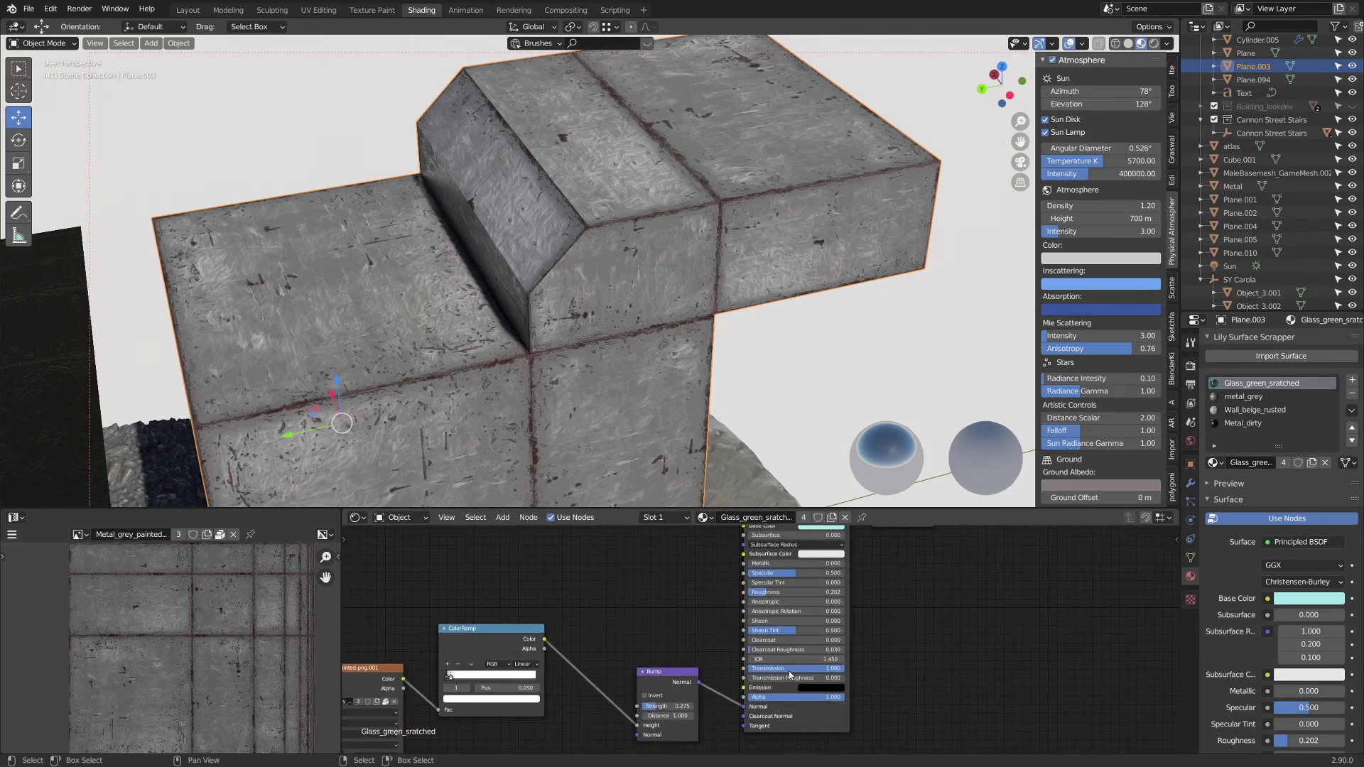
middle_drag(660, 674, 799, 649)
drag(800, 649, 785, 631)
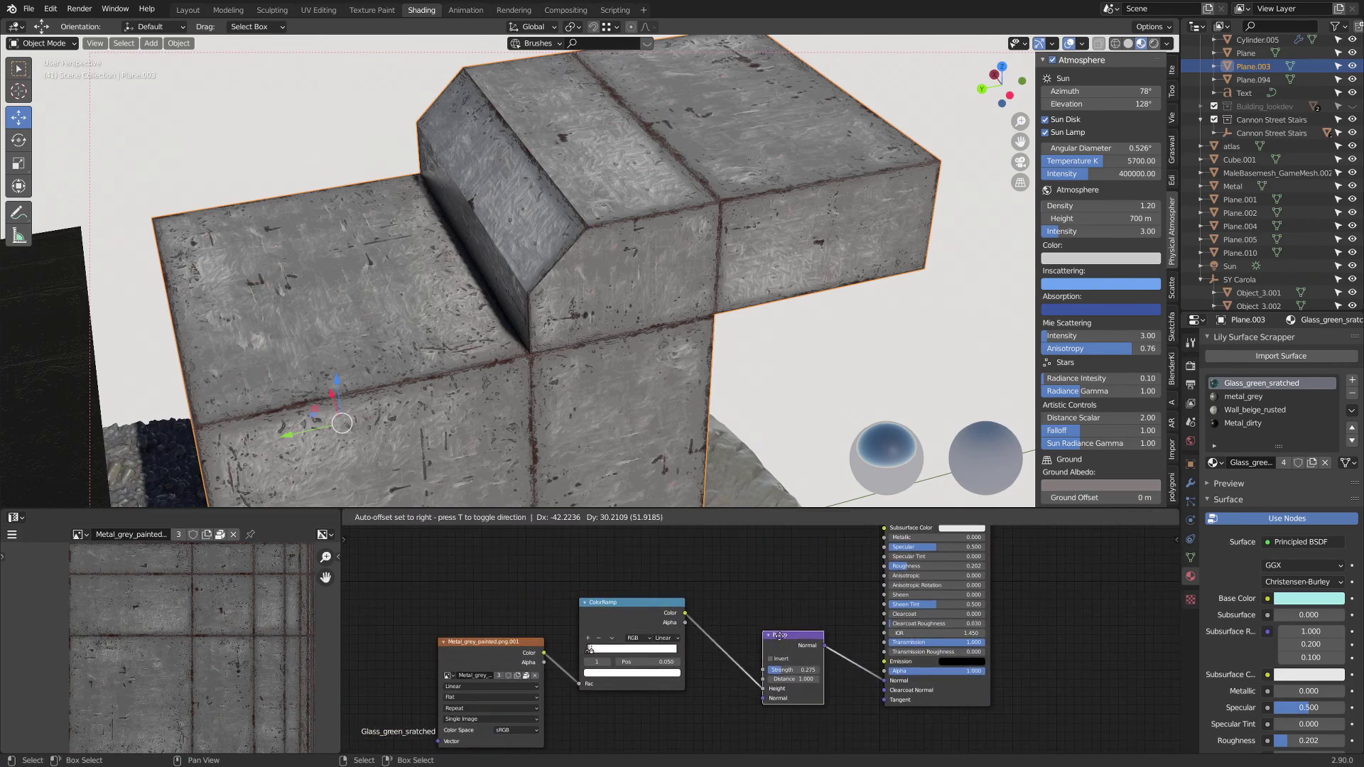
- Select the block's sloped face in Edit Mode and grow the selection to its adjoining faces
click(562, 213)
key(Tab)
key(Tab)
click(562, 213)
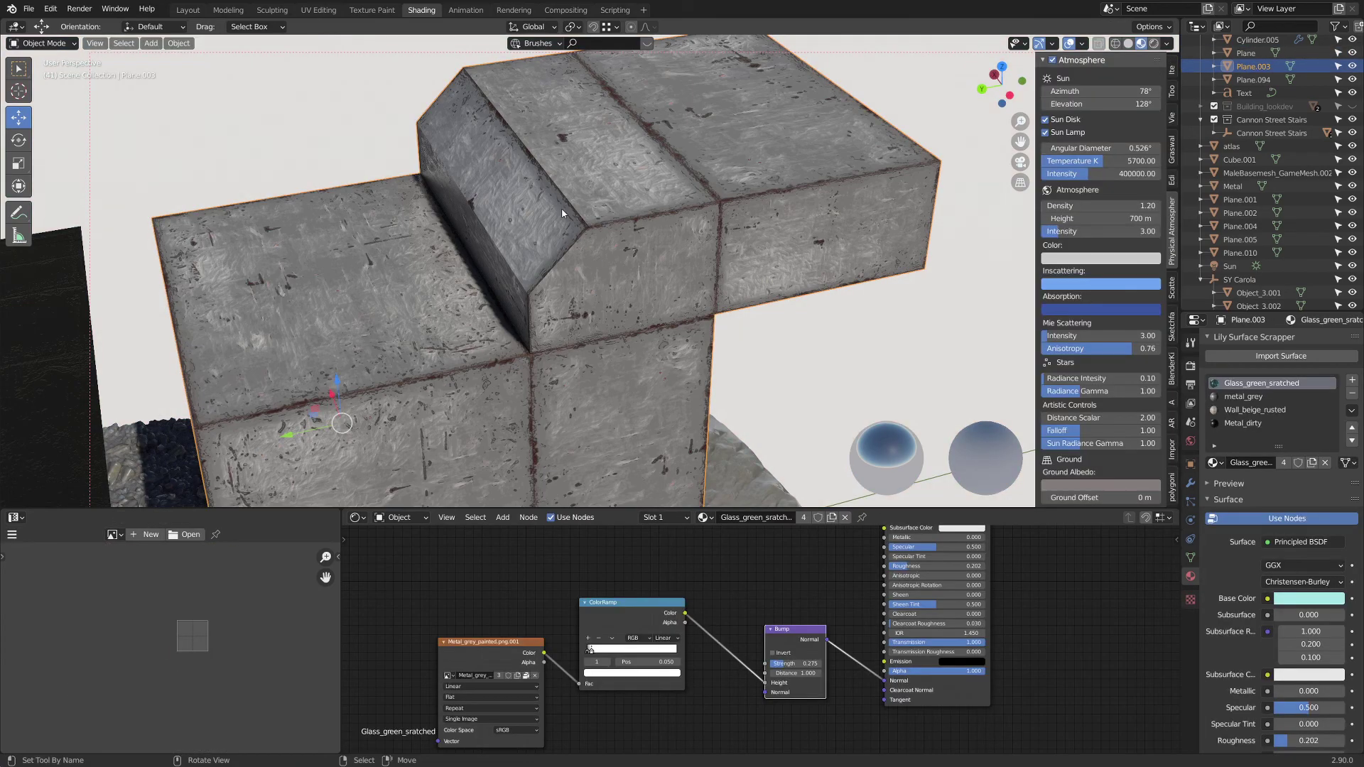
key(Tab)
click(569, 206)
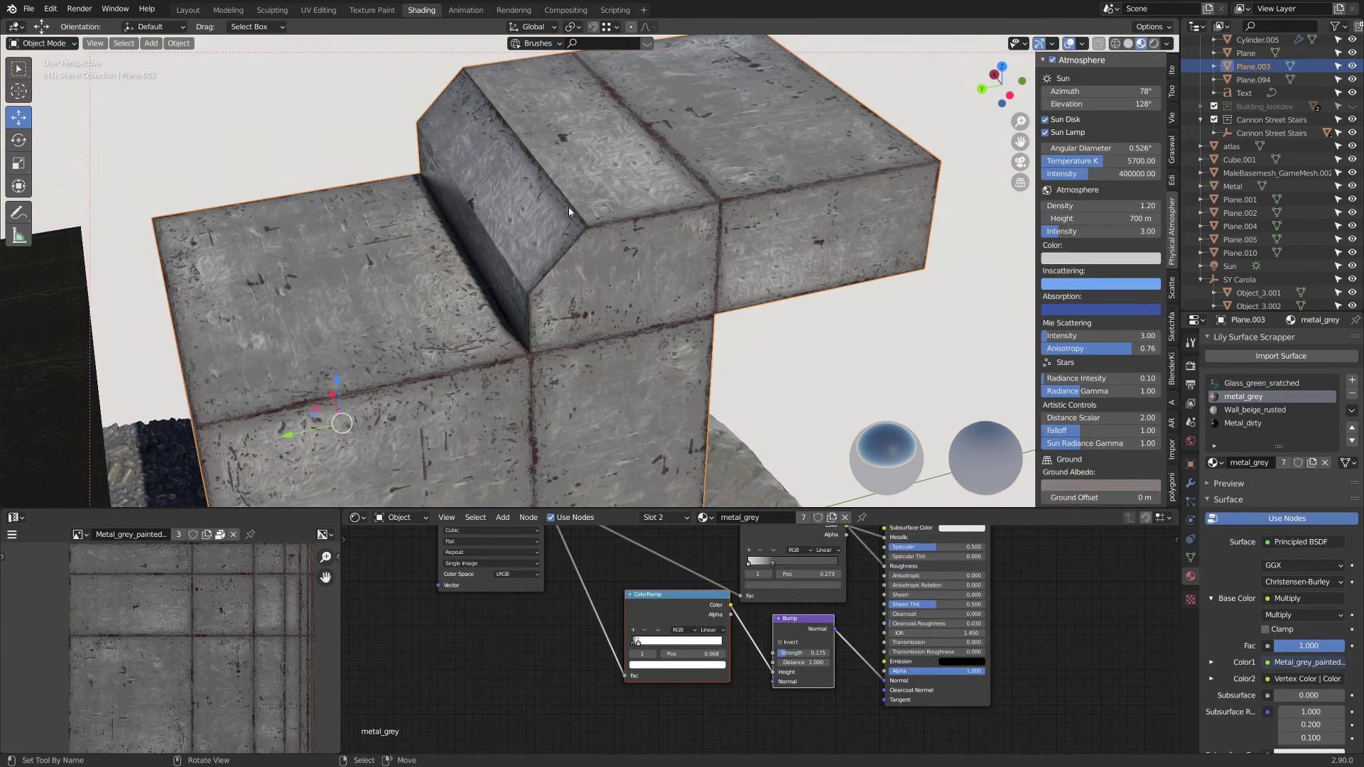
middle_drag(568, 207, 611, 194)
key(Tab)
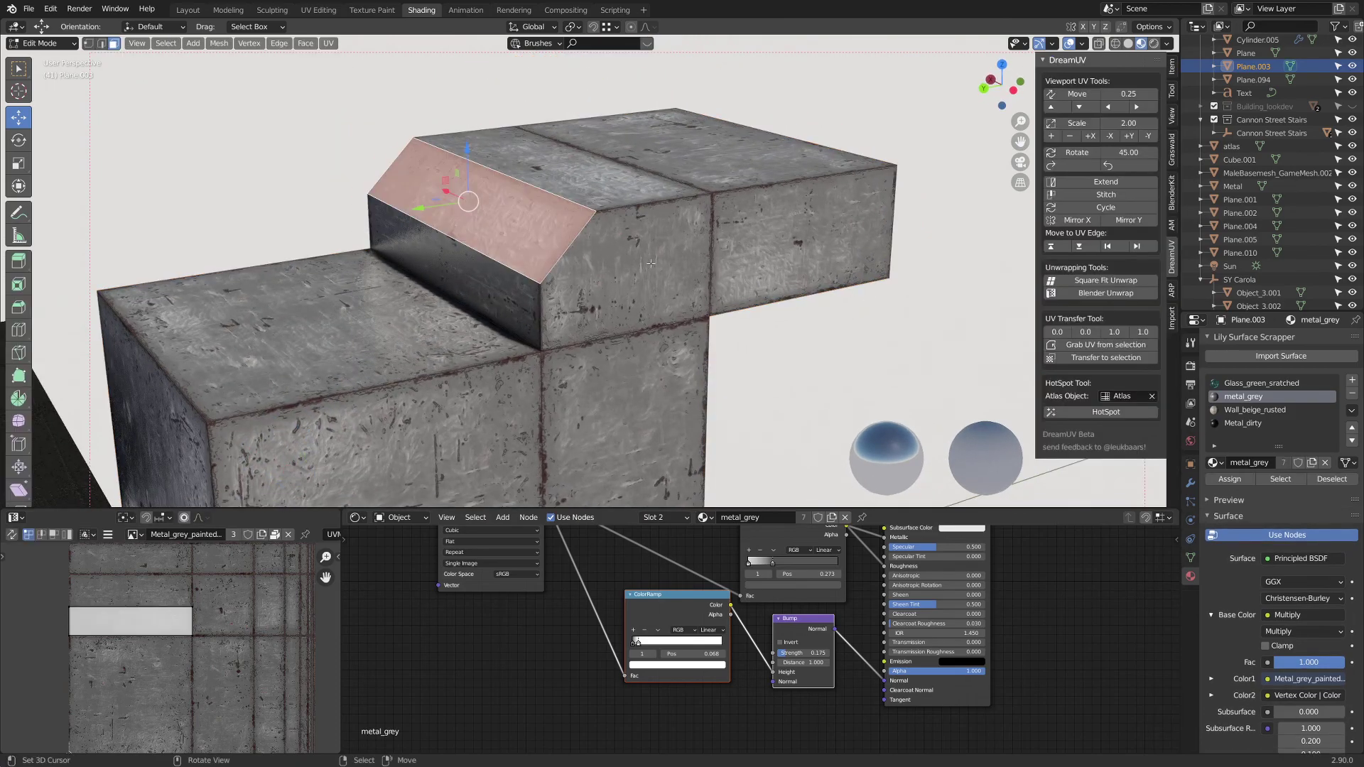
middle_drag(651, 262, 621, 257)
key(ctrl+KP_Add)
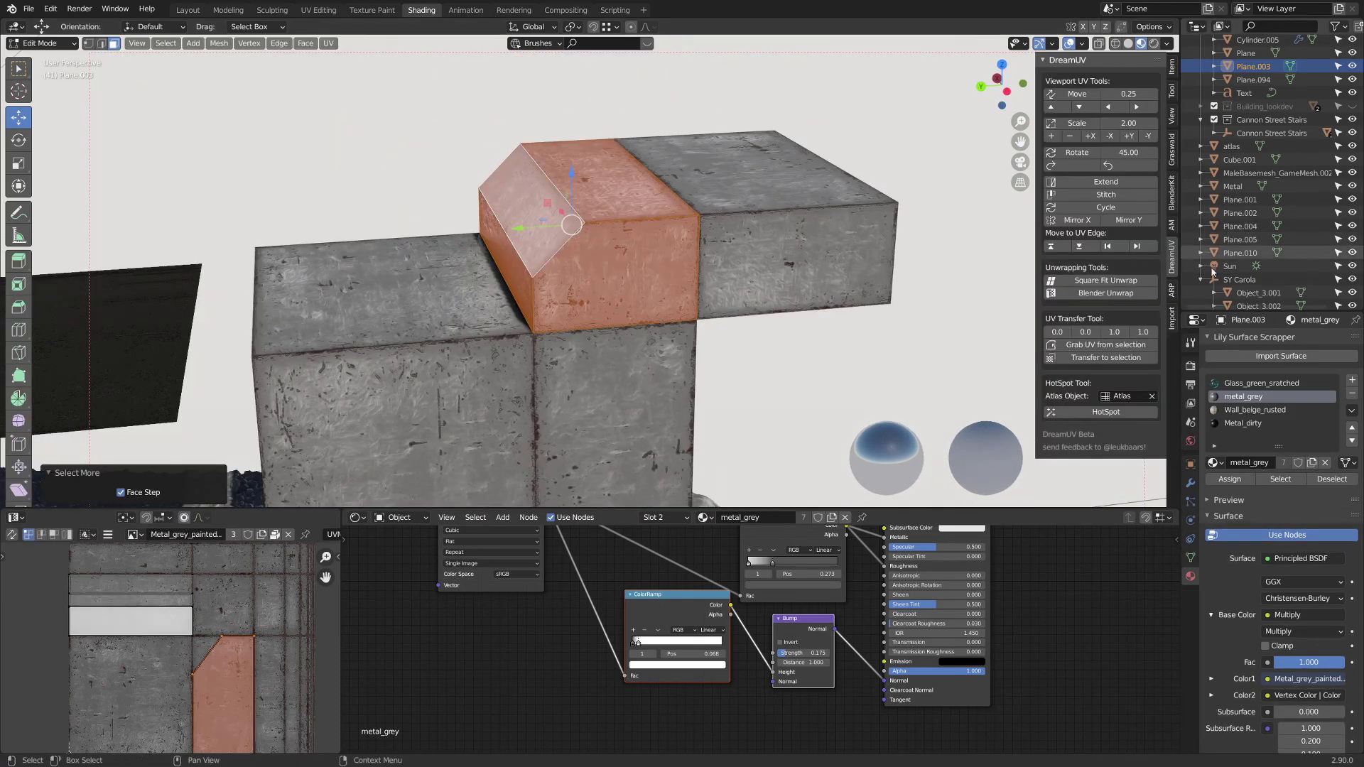
- Assign the Glass_green_sratched material to the selected faces around the block's sloped section
click(1261, 382)
click(1229, 479)
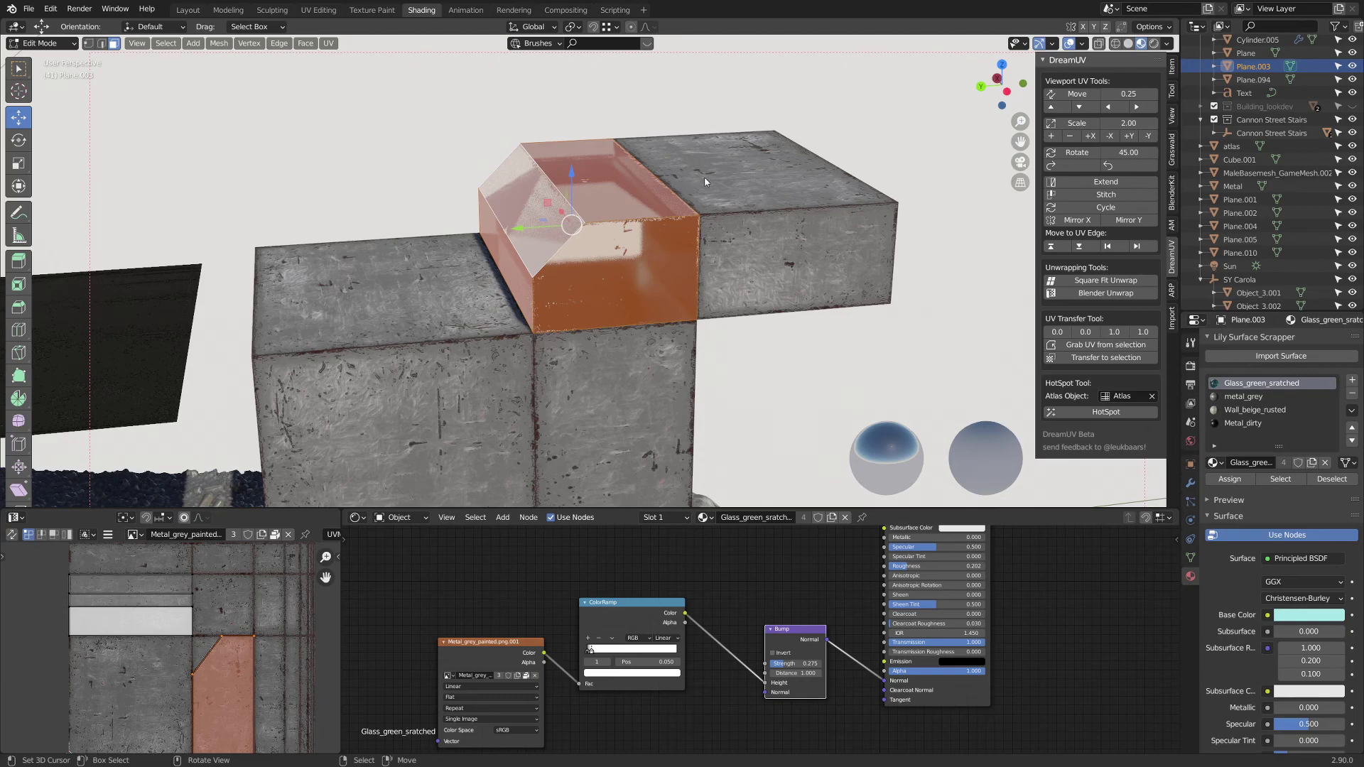
key(Tab)
key(Tab)
- Extrude the top face beside the glass section upward, scale it in, and extrude it up again by about 1.89 m
click(730, 174)
shift+middle_drag(731, 175, 602, 324)
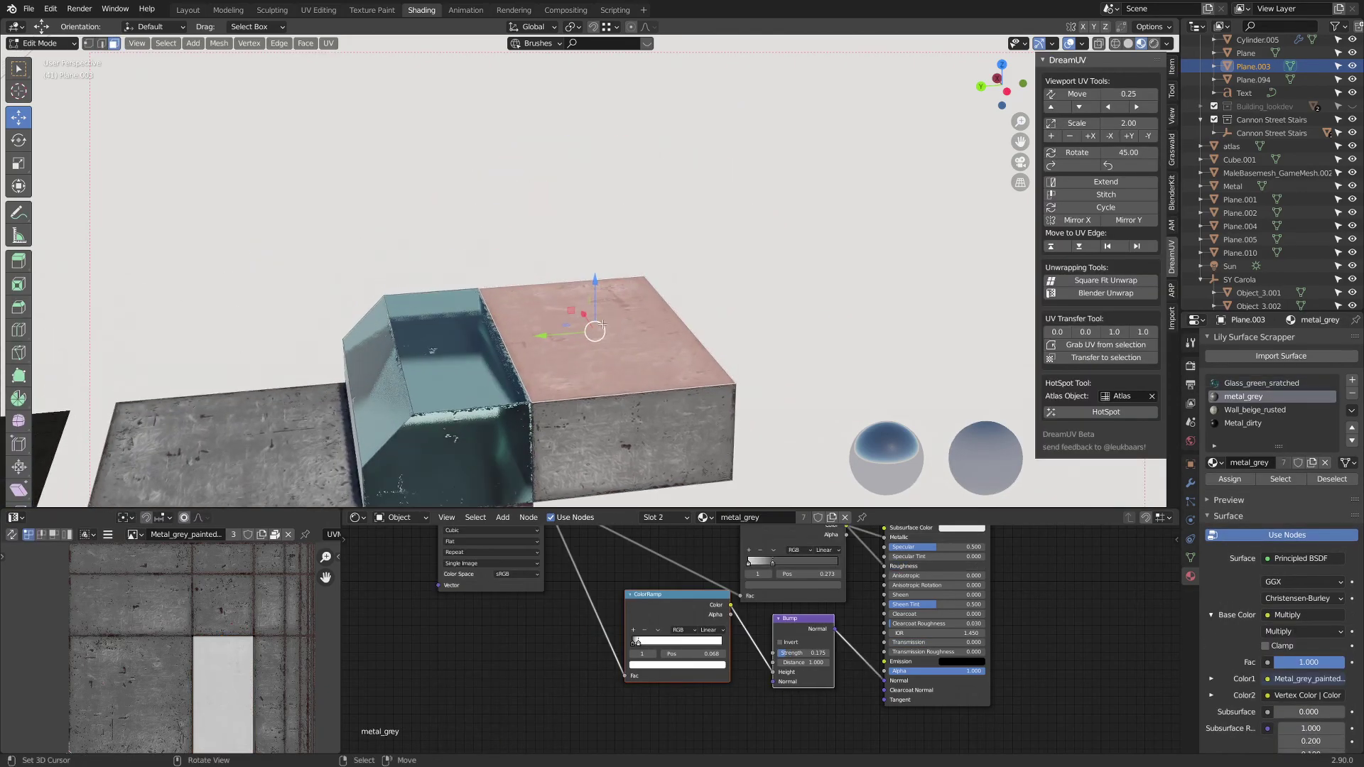
key(r)
right_click(611, 321)
key(e)
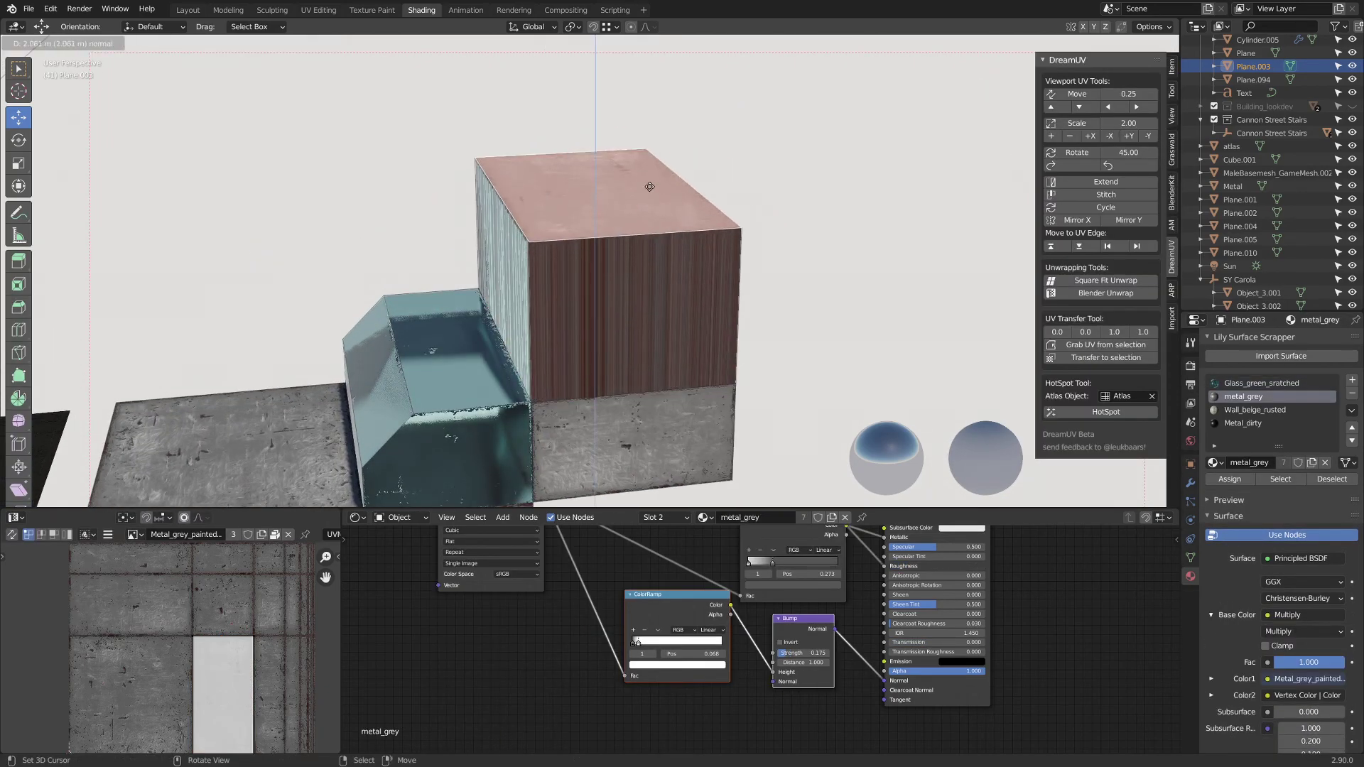
click(661, 217)
key(s)
click(784, 190)
key(e)
click(713, 28)
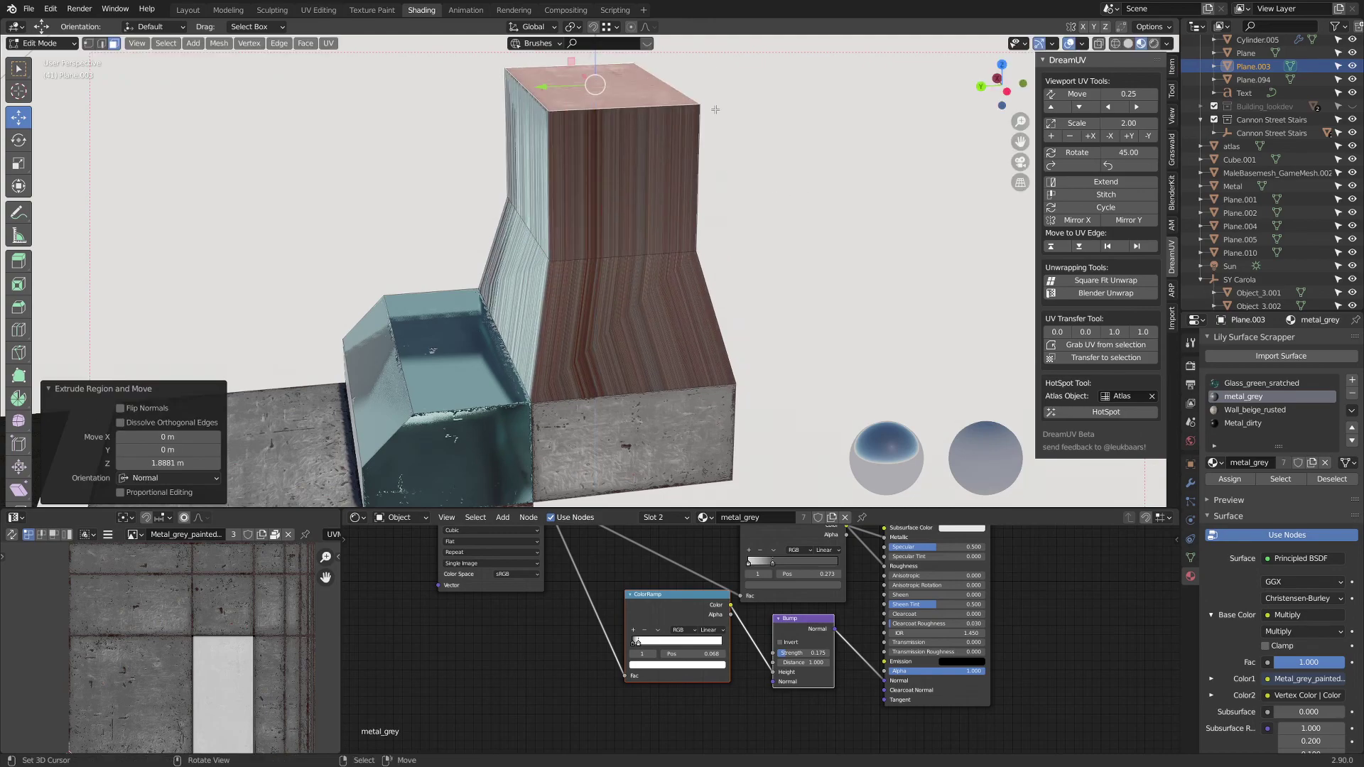
- Grow the selection over the extruded tower's faces and hotspot-map them with the Atlas object
key(ctrl+KP_Add)
key(ctrl+KP_Add)
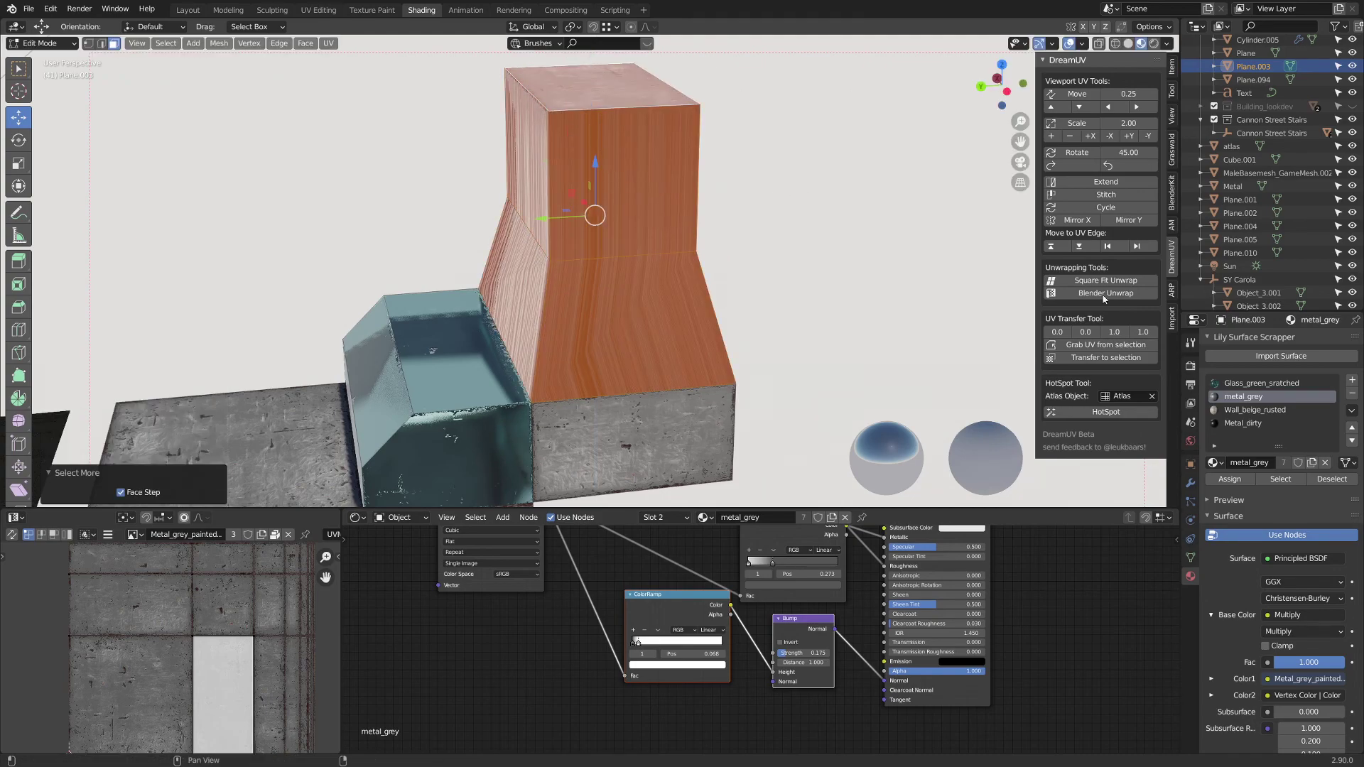
click(1113, 413)
mouse_move(628, 171)
middle_down()
mouse_move(675, 198)
mouse_move(672, 179)
mouse_move(625, 155)
middle_up()
key(Tab)
key(Tab)
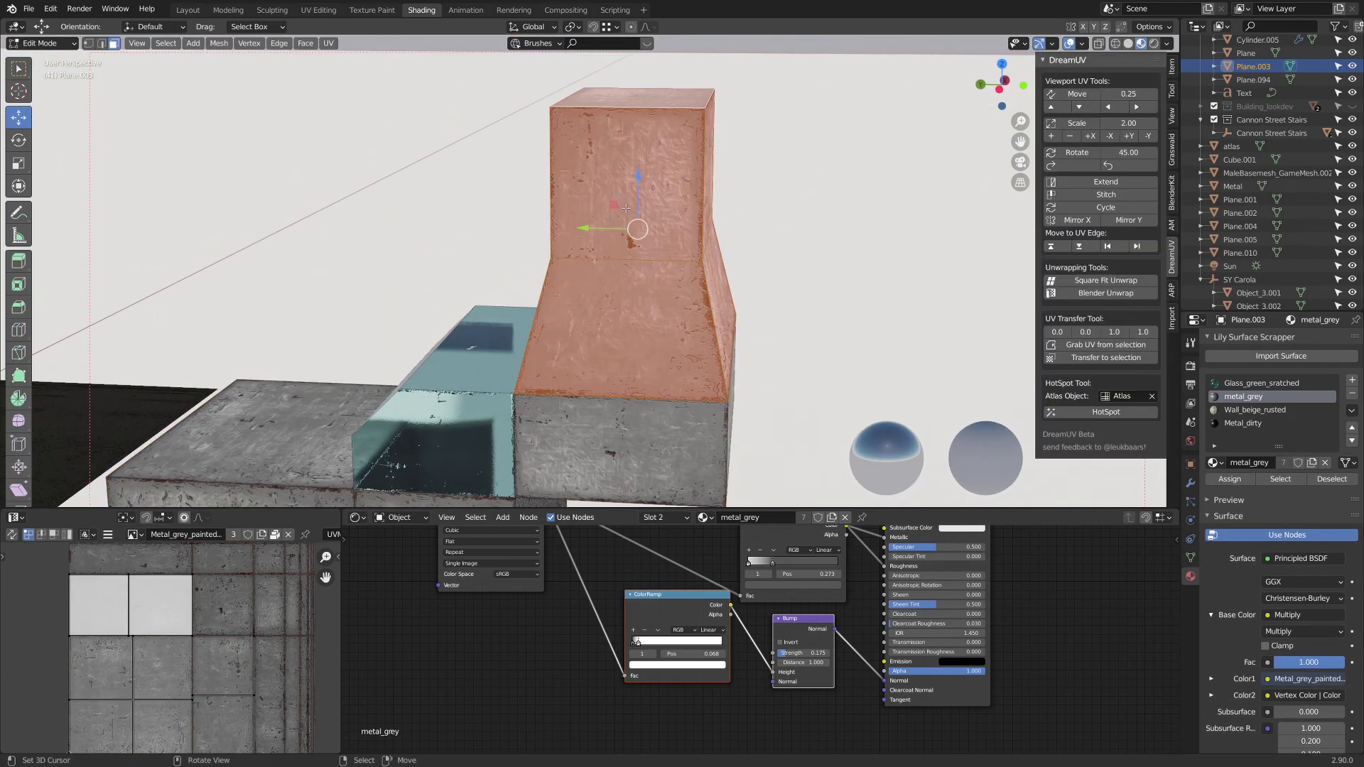
- Inset the tower's upper side face by about 2.256 m and extrude the small inner face outward into a thin beam
key(ctrl+KP_Subtract)
key(ctrl+KP_Subtract)
key(e)
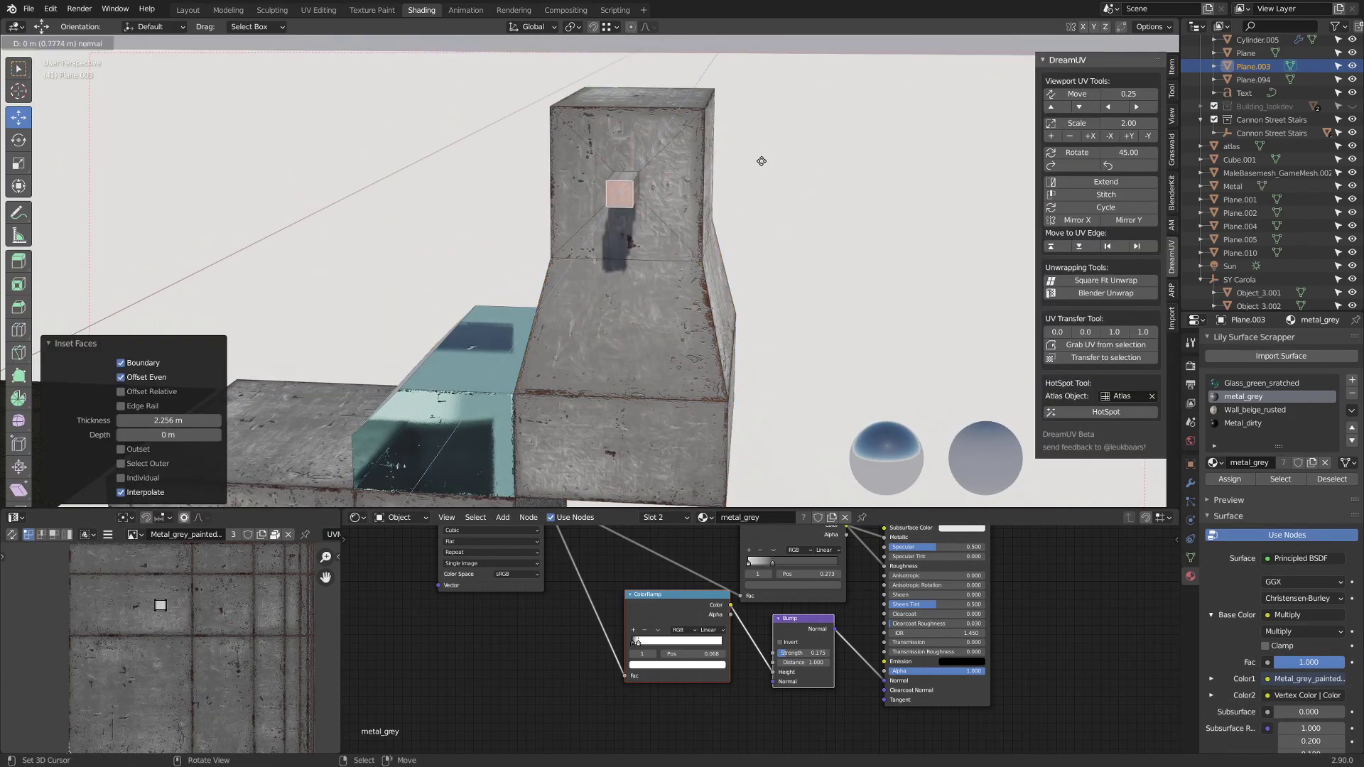
click(752, 206)
- Grow the selection over the beam and the surrounding tower faces and apply HotSpot mapping to them
key(ctrl+KP_Add)
key(ctrl+KP_Add)
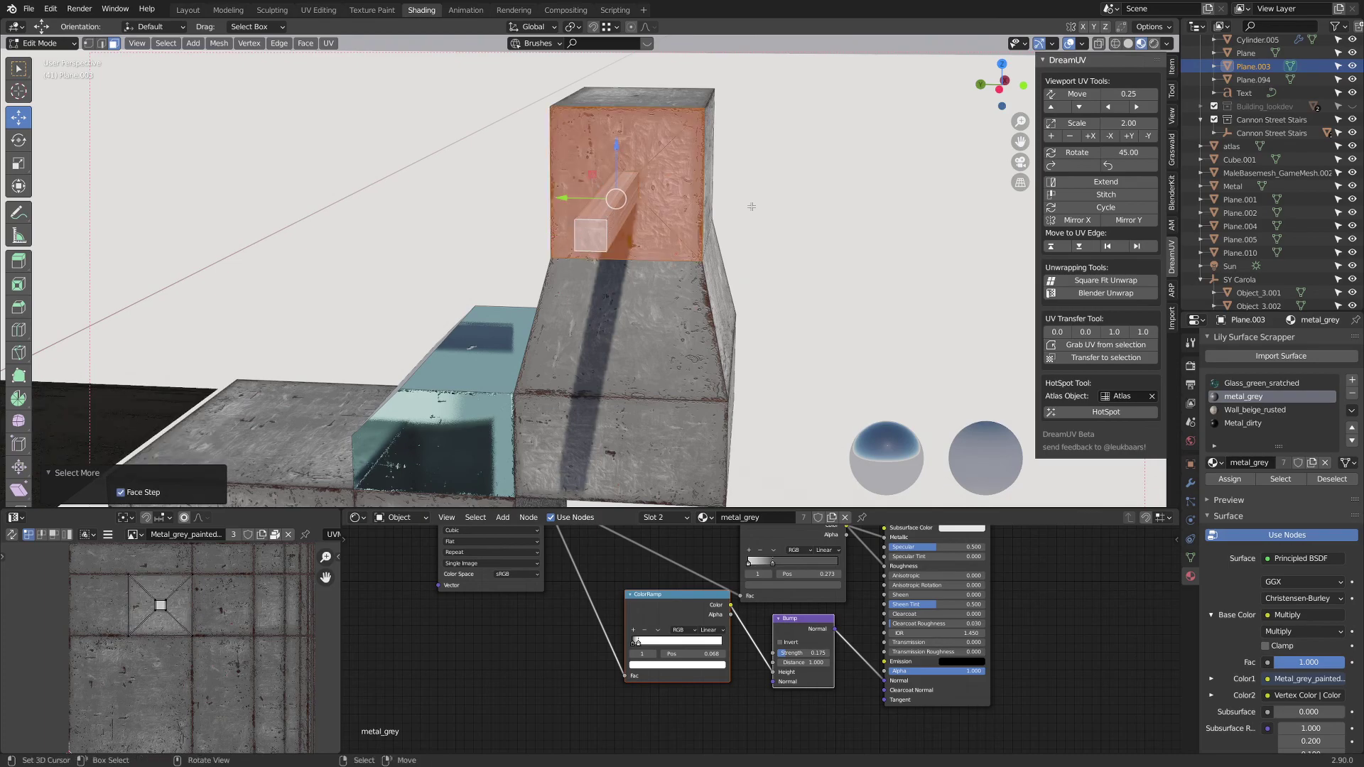
key(Tab)
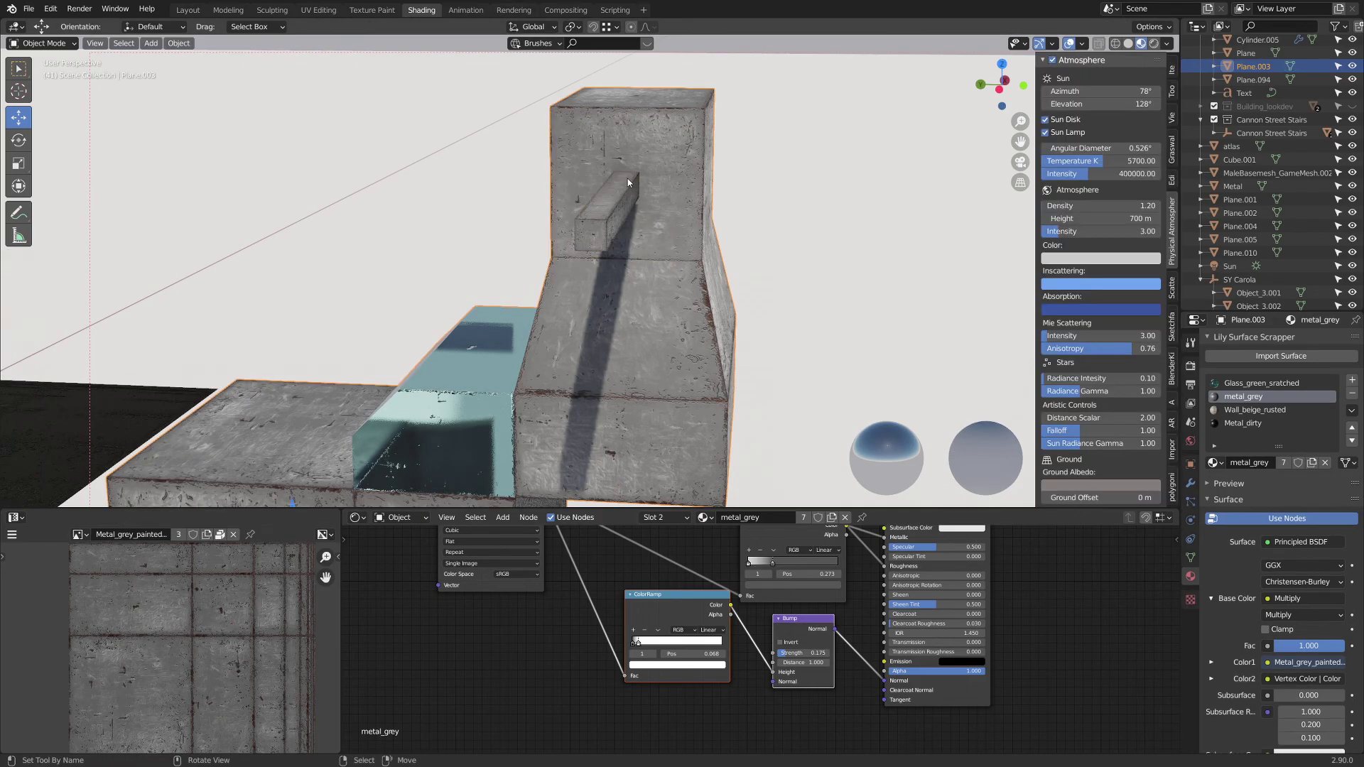
- Extrude the beam's end face to lengthen the beam, and hotspot-map the newly added section
middle_drag(682, 213, 697, 242)
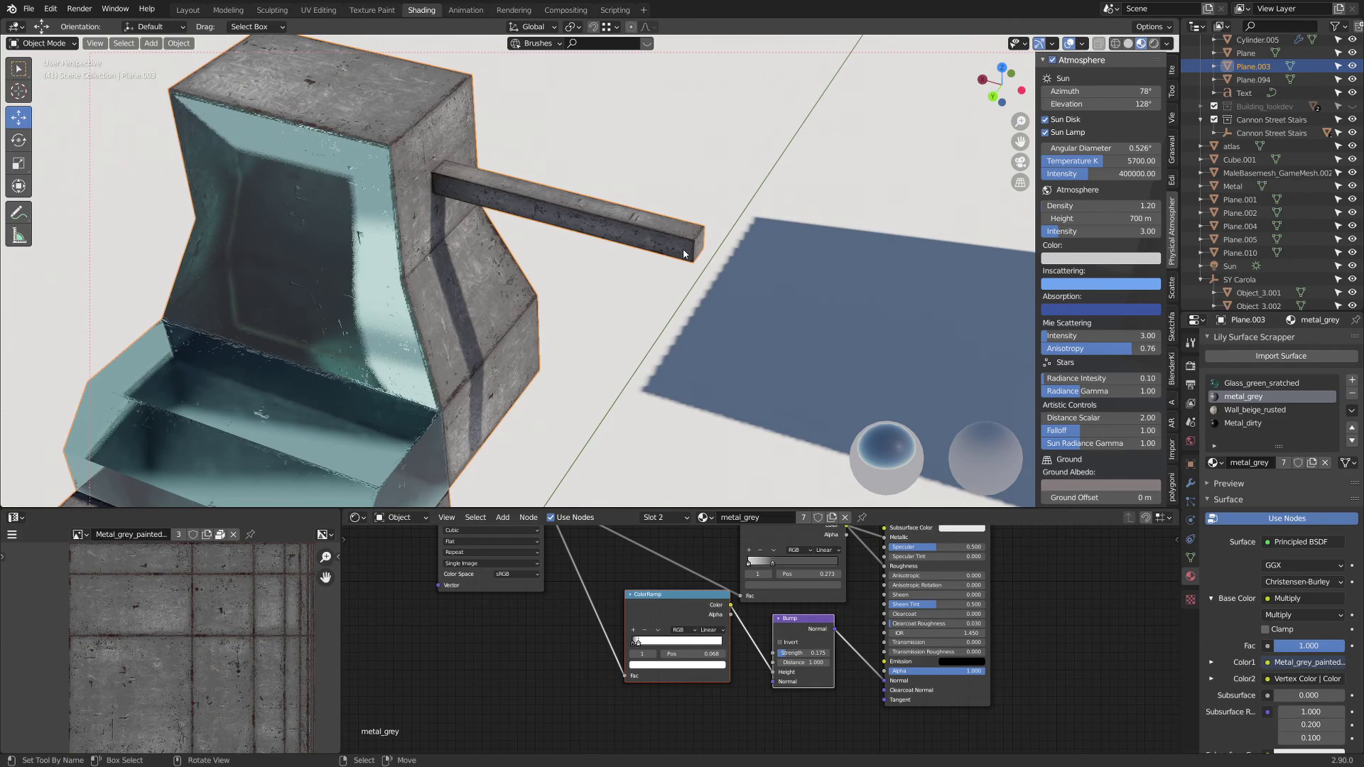
key(Tab)
click(698, 242)
key(e)
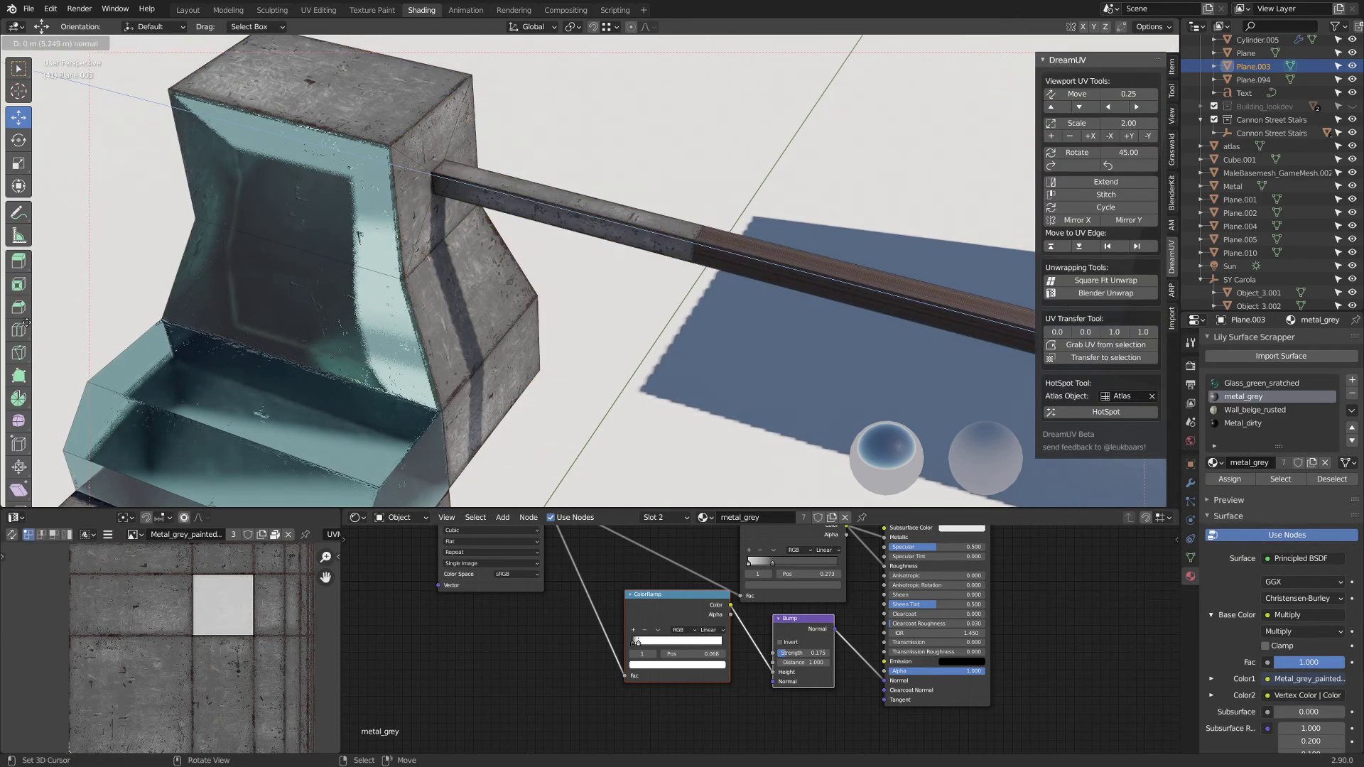
click(1102, 311)
key(ctrl+KP_Add)
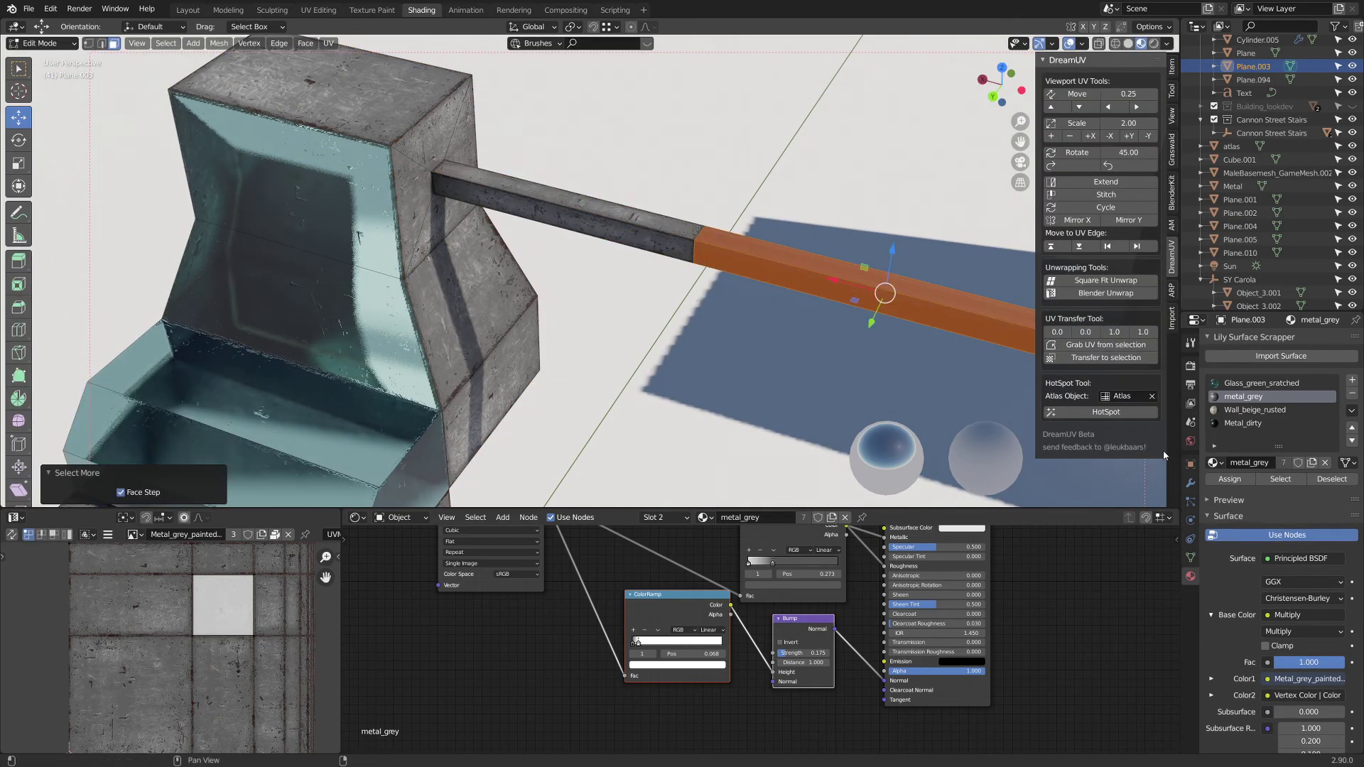
click(1105, 412)
key(Tab)
- Examine the textured block and its beam from several sides, along with the surrounding scene toward the staircase structure
middle_drag(794, 297, 605, 295)
scroll(601, 304, down, 6)
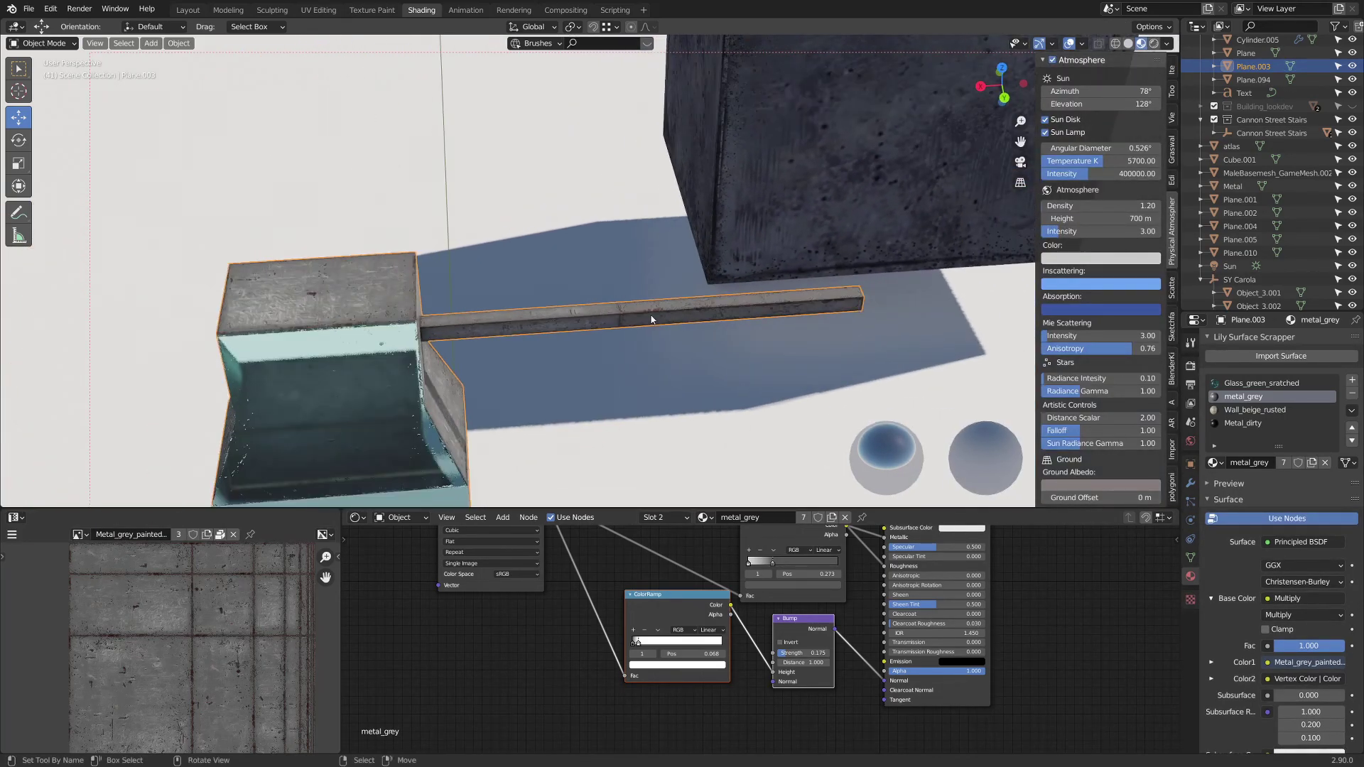
middle_drag(615, 332, 586, 338)
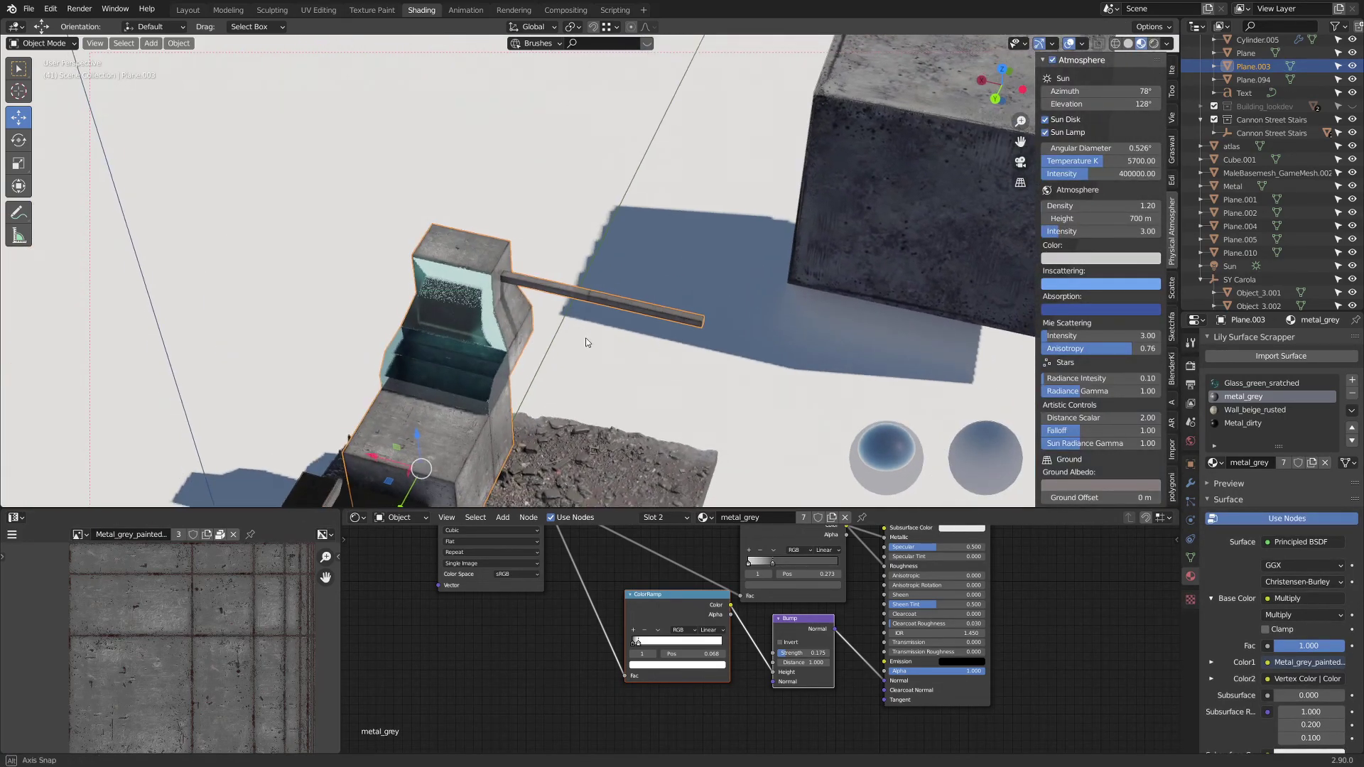
scroll(688, 318, up, 2)
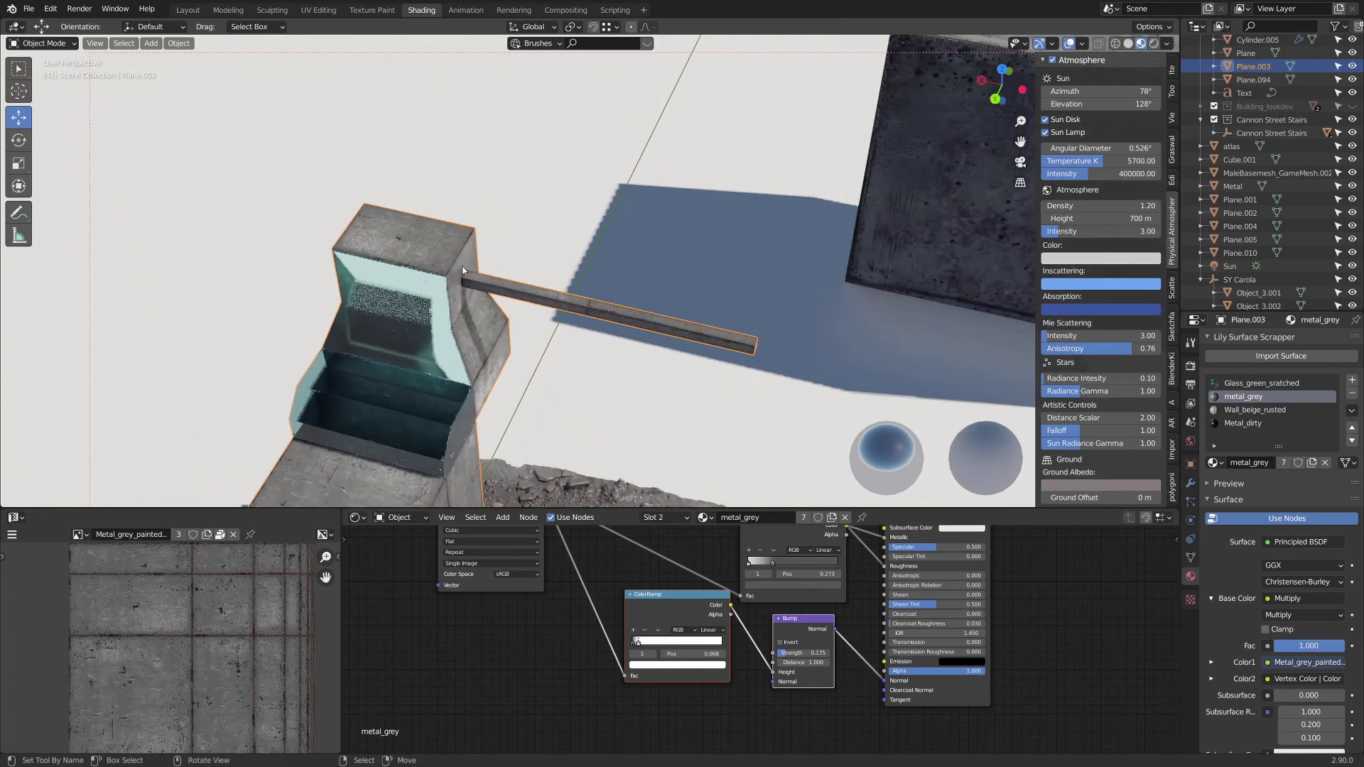
middle_drag(621, 317, 662, 348)
scroll(517, 269, up, 2)
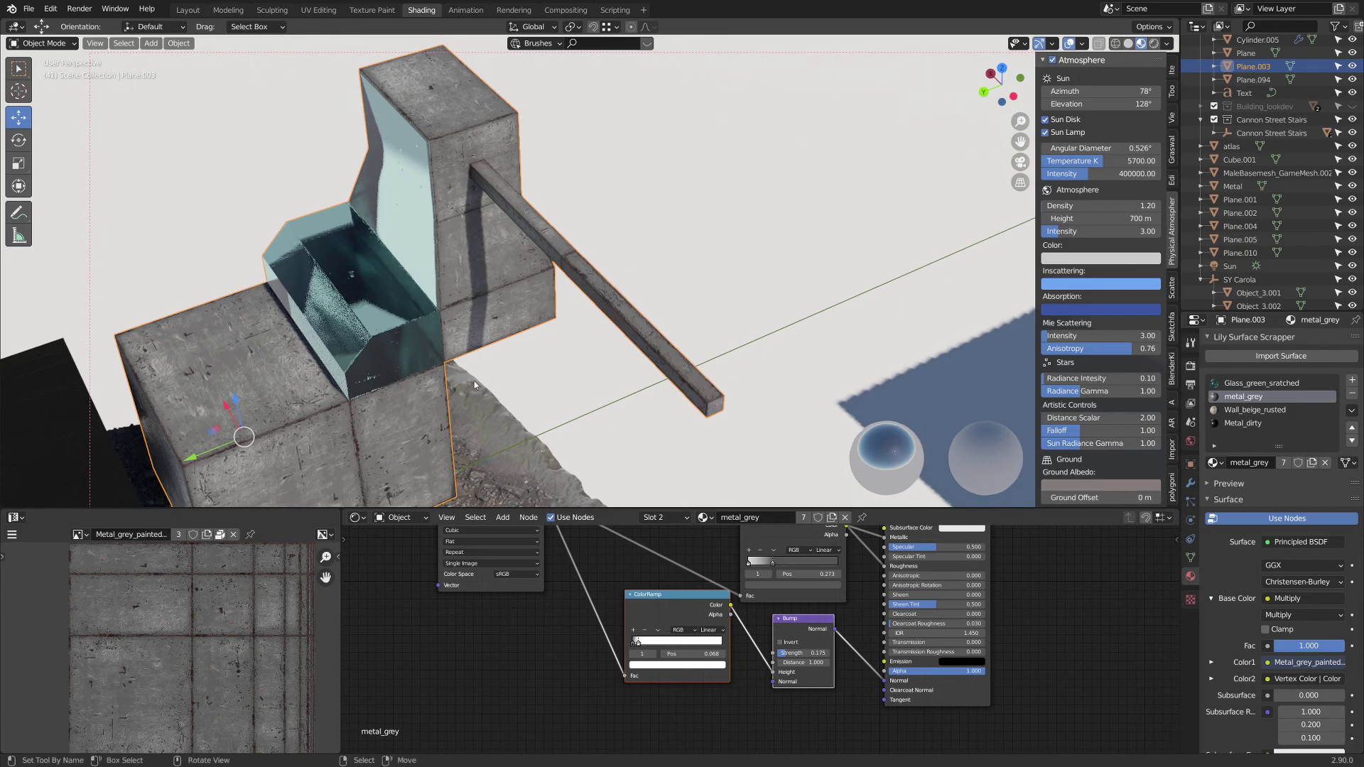
middle_drag(475, 381, 605, 280)
scroll(619, 217, up, 3)
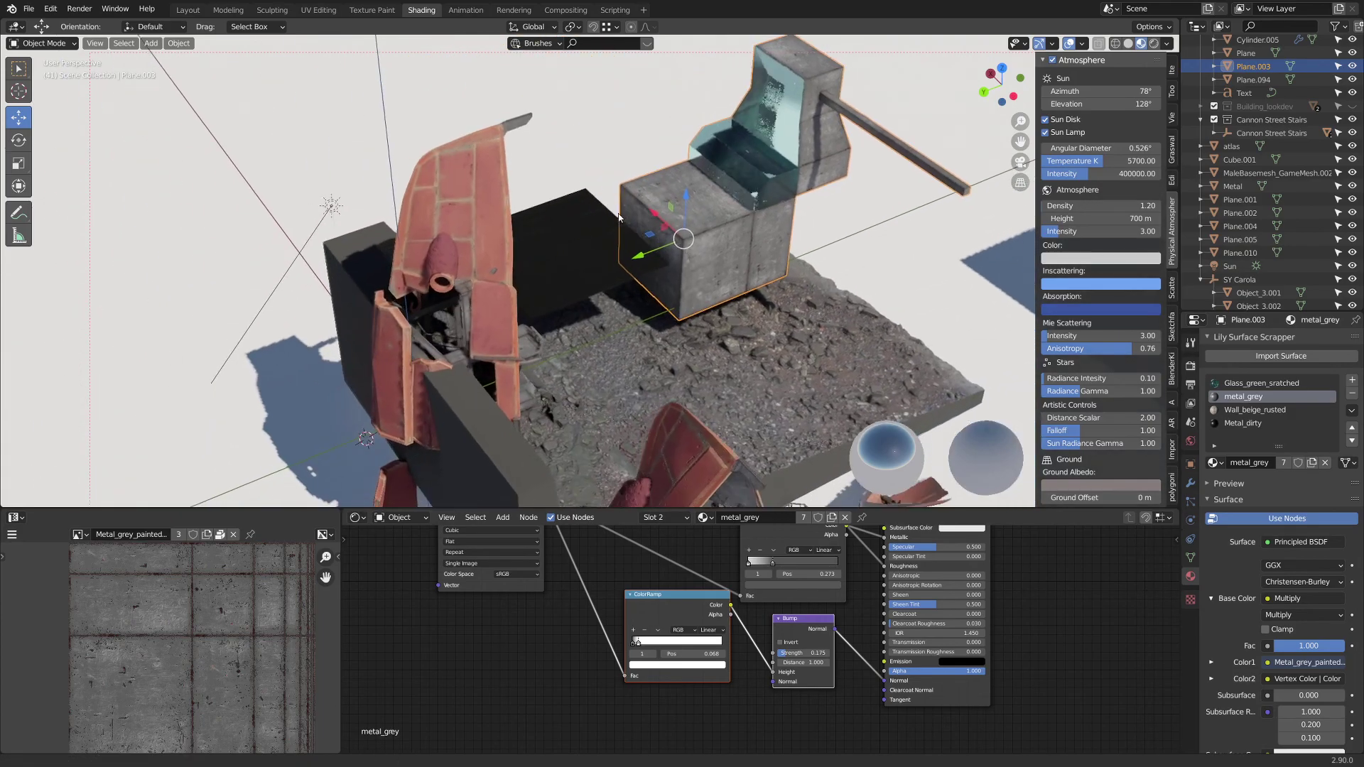
middle_drag(618, 217, 569, 164)
scroll(469, 232, up, 5)
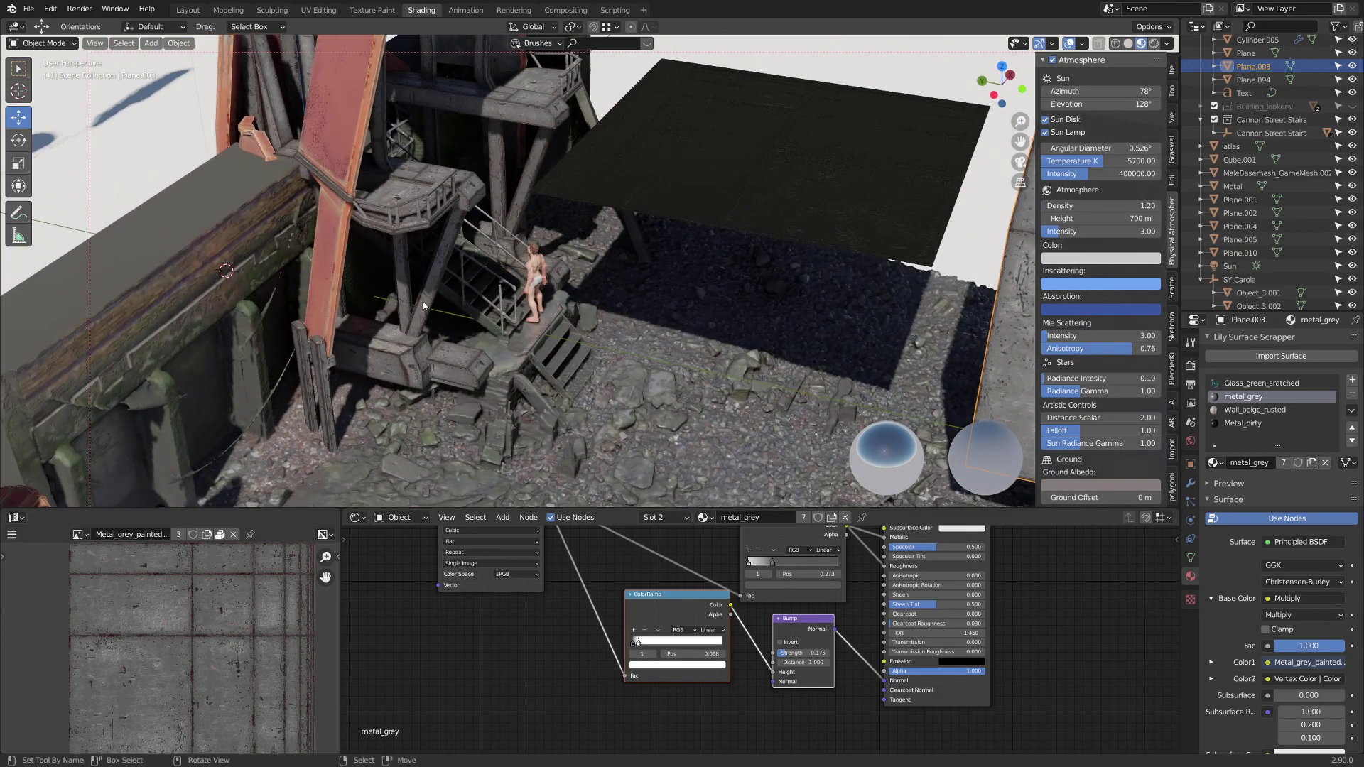
- Open the metal platform structure by the stairs in Edit Mode and select the two top faces at the platform beam's end
middle_drag(423, 301, 474, 290)
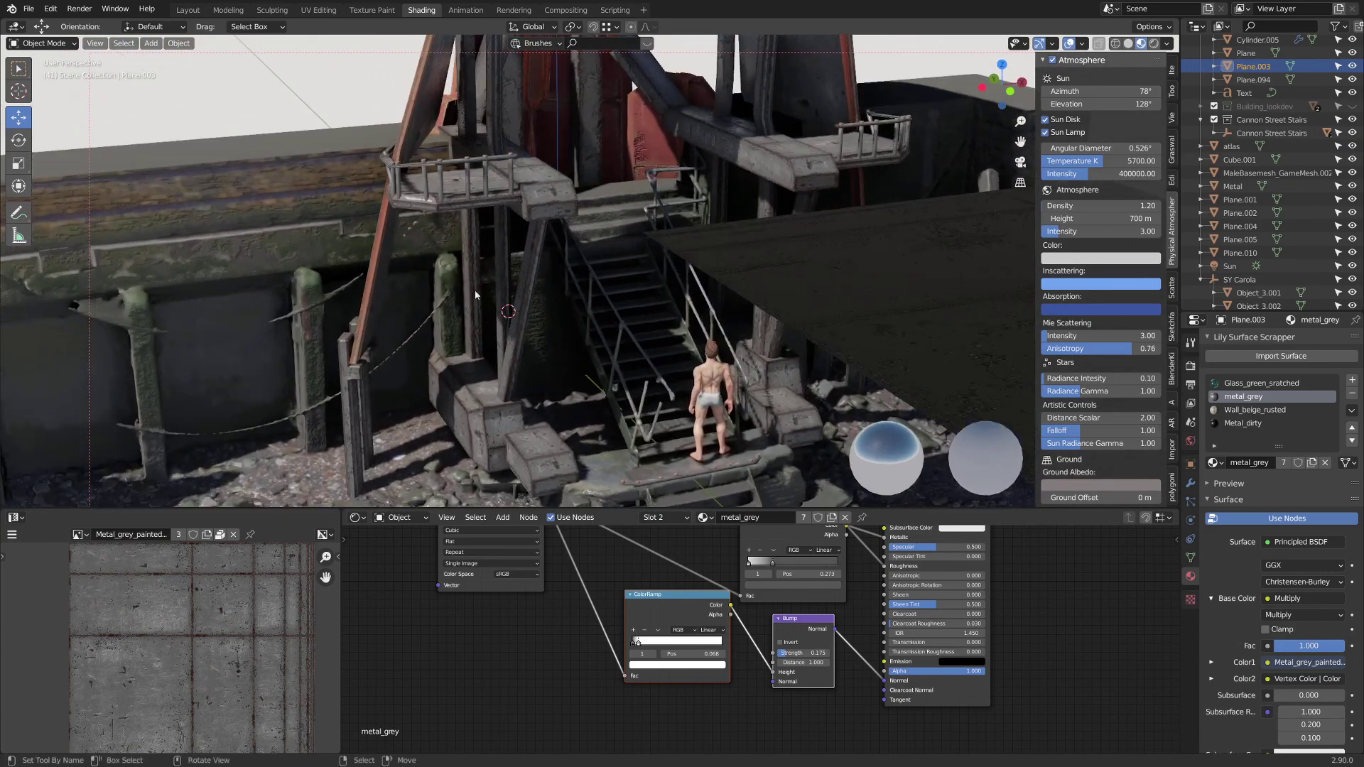
click(527, 208)
key(Tab)
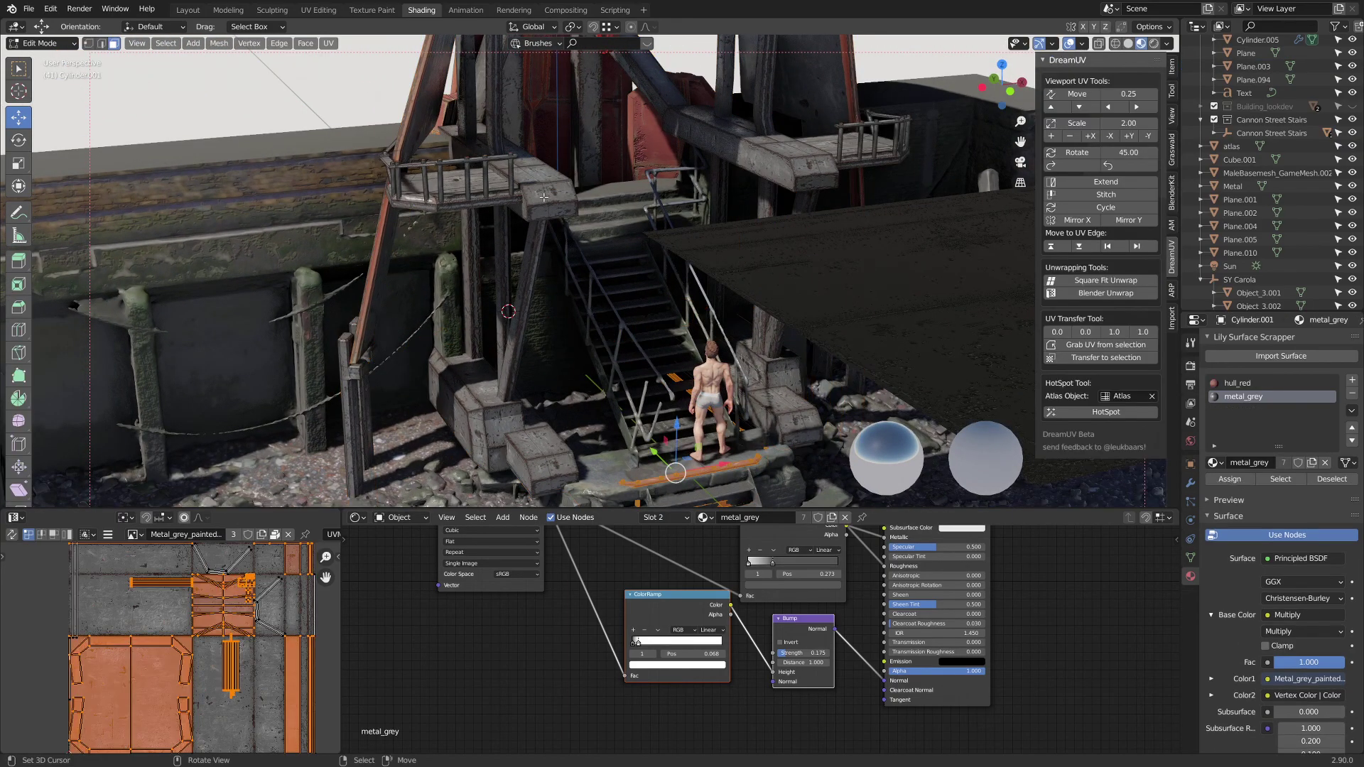
click(530, 196)
shift+click(549, 192)
key(KP_Decimal)
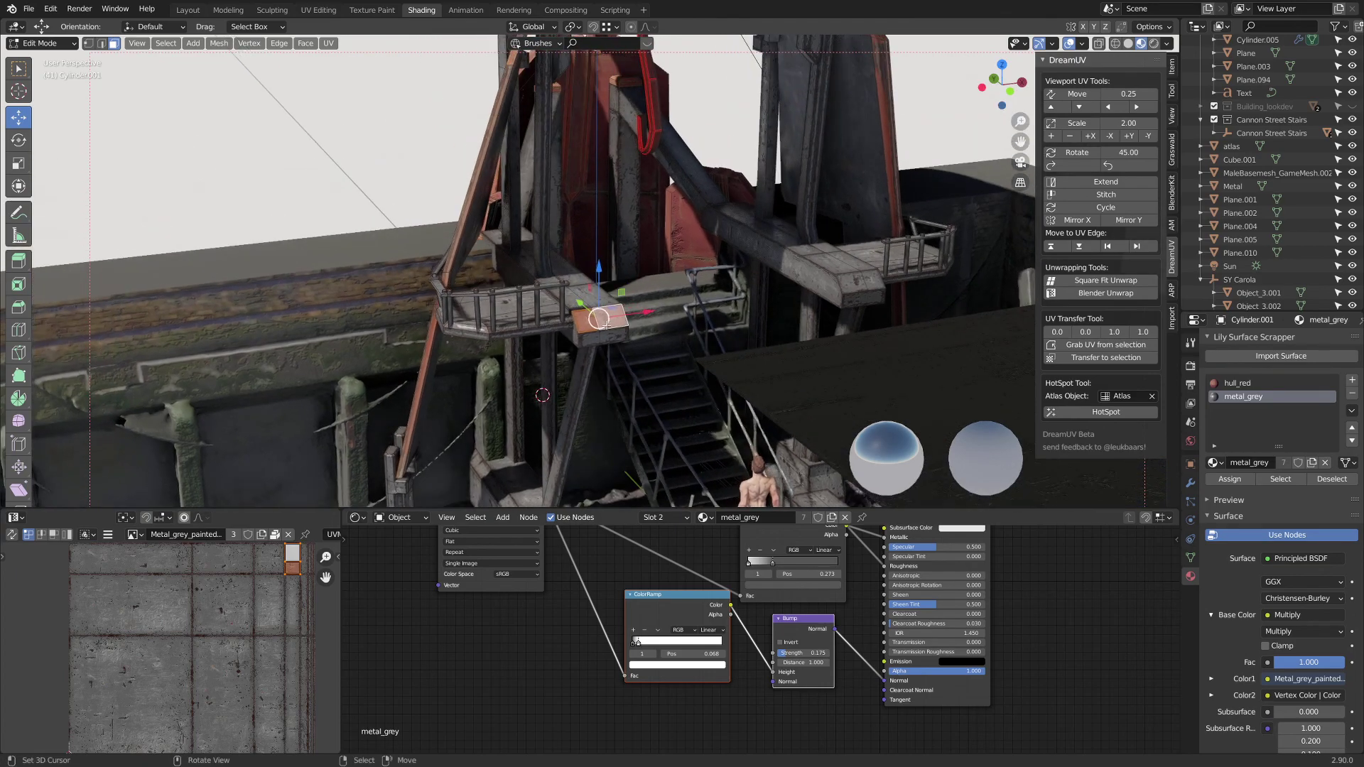
key(Tab)
key(Tab)
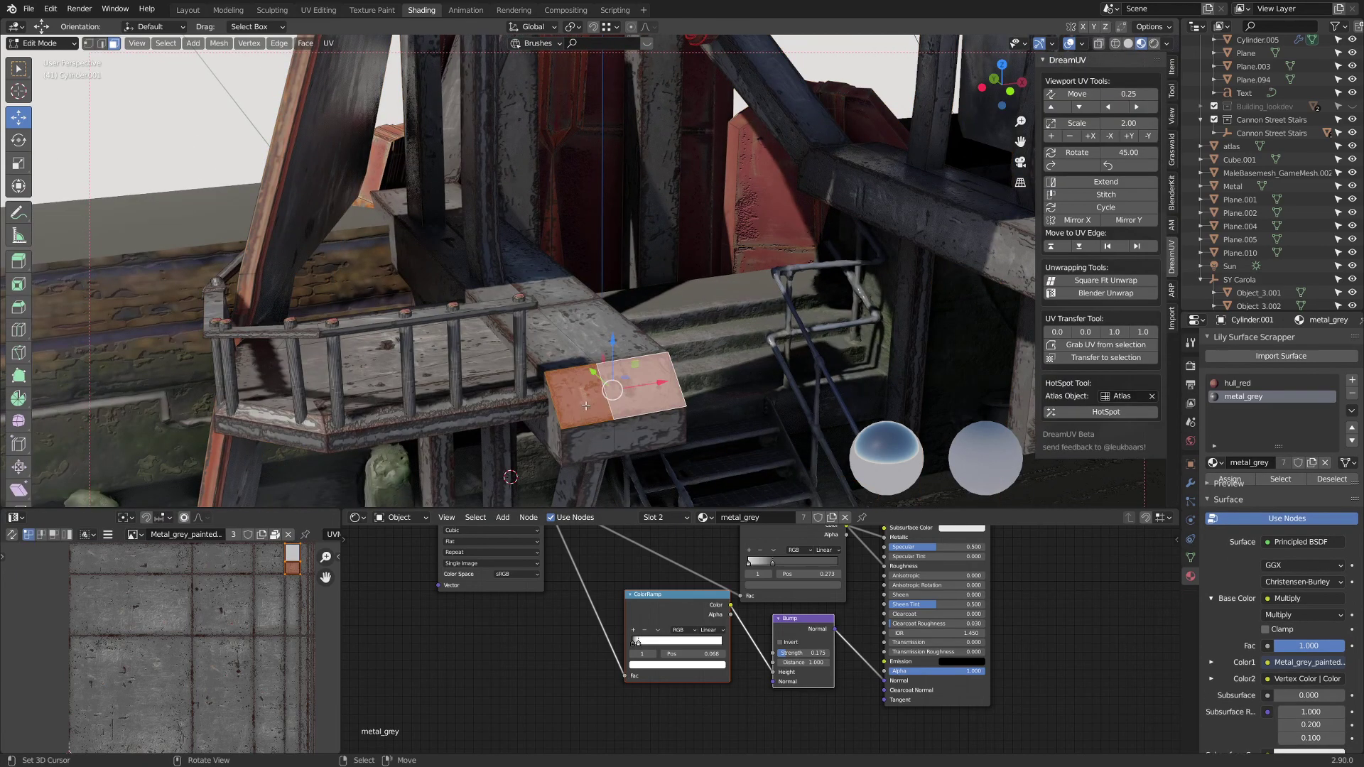
- Hotspot-map the two top end faces of the platform beam one at a time, starting with the one nearest the railing
click(577, 400)
click(1098, 412)
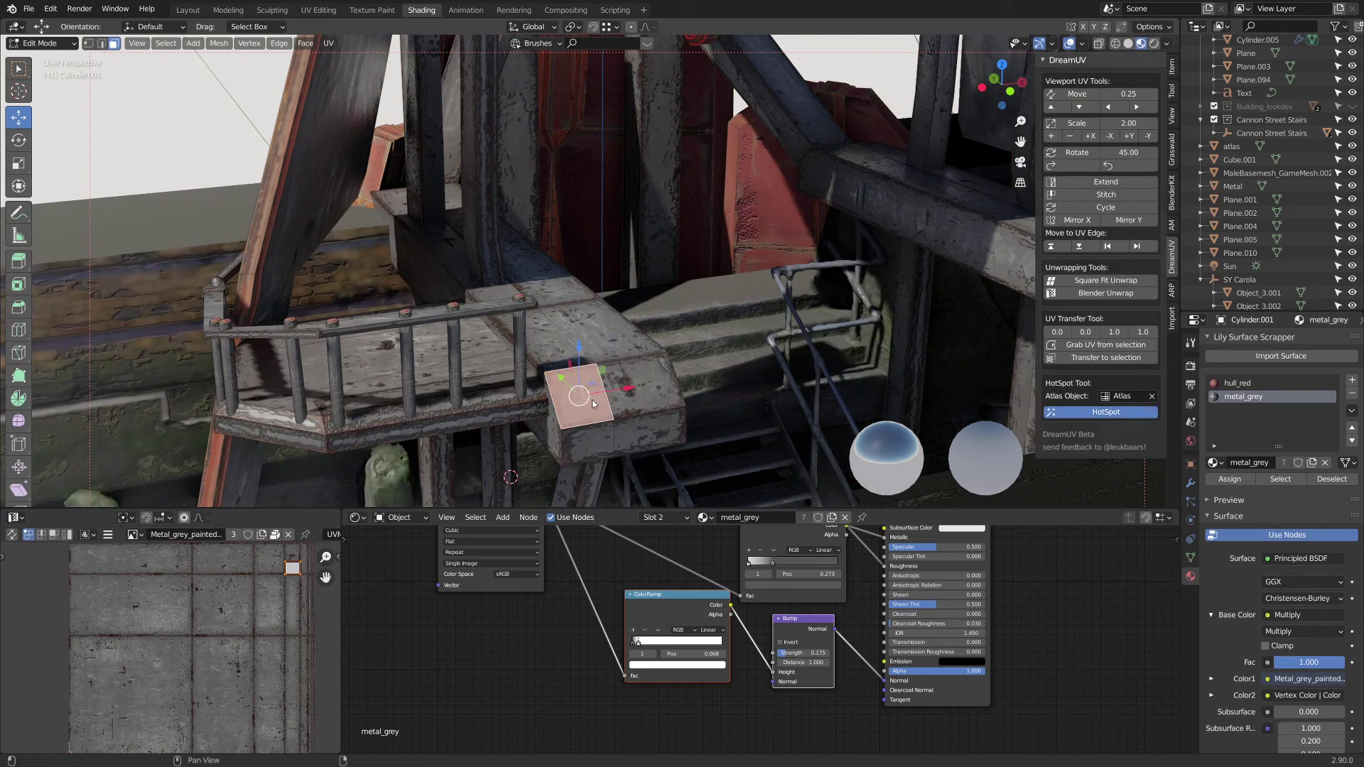
key(Tab)
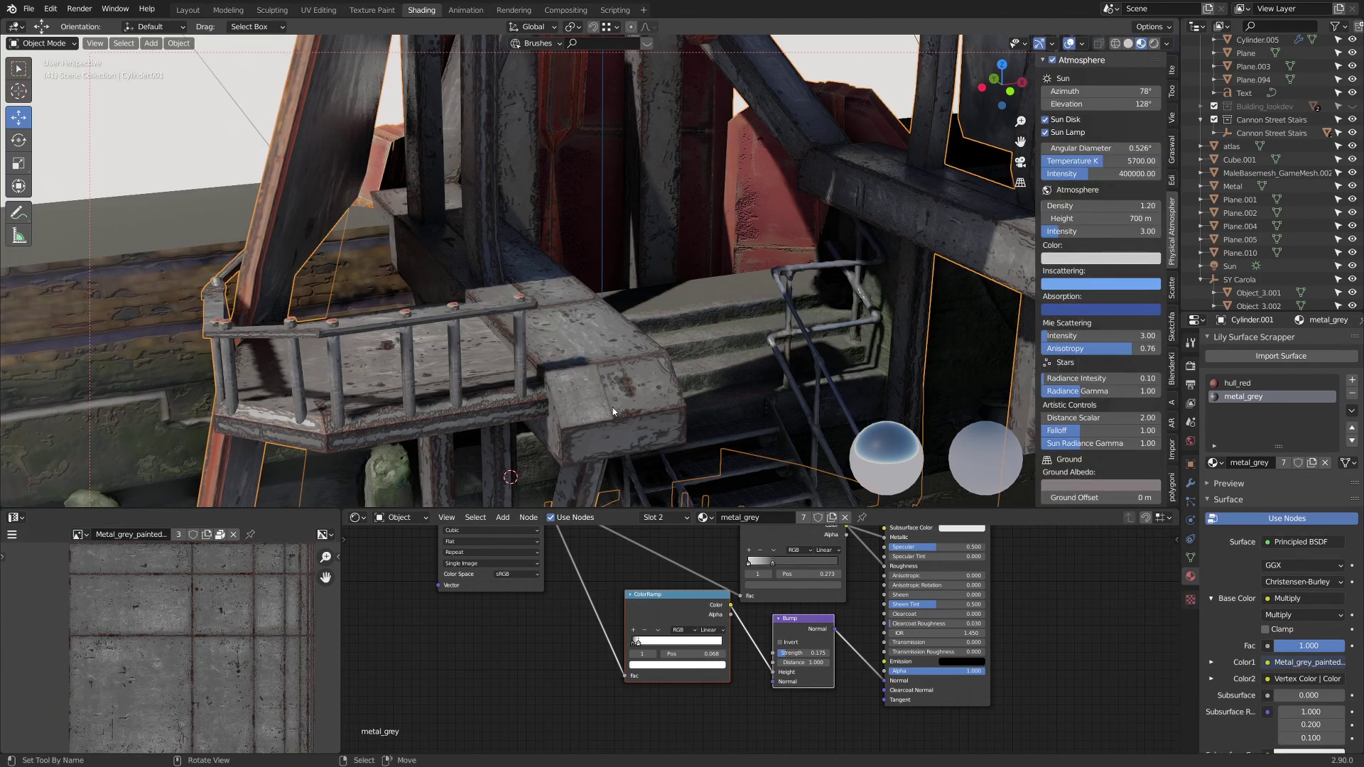
key(Tab)
click(639, 387)
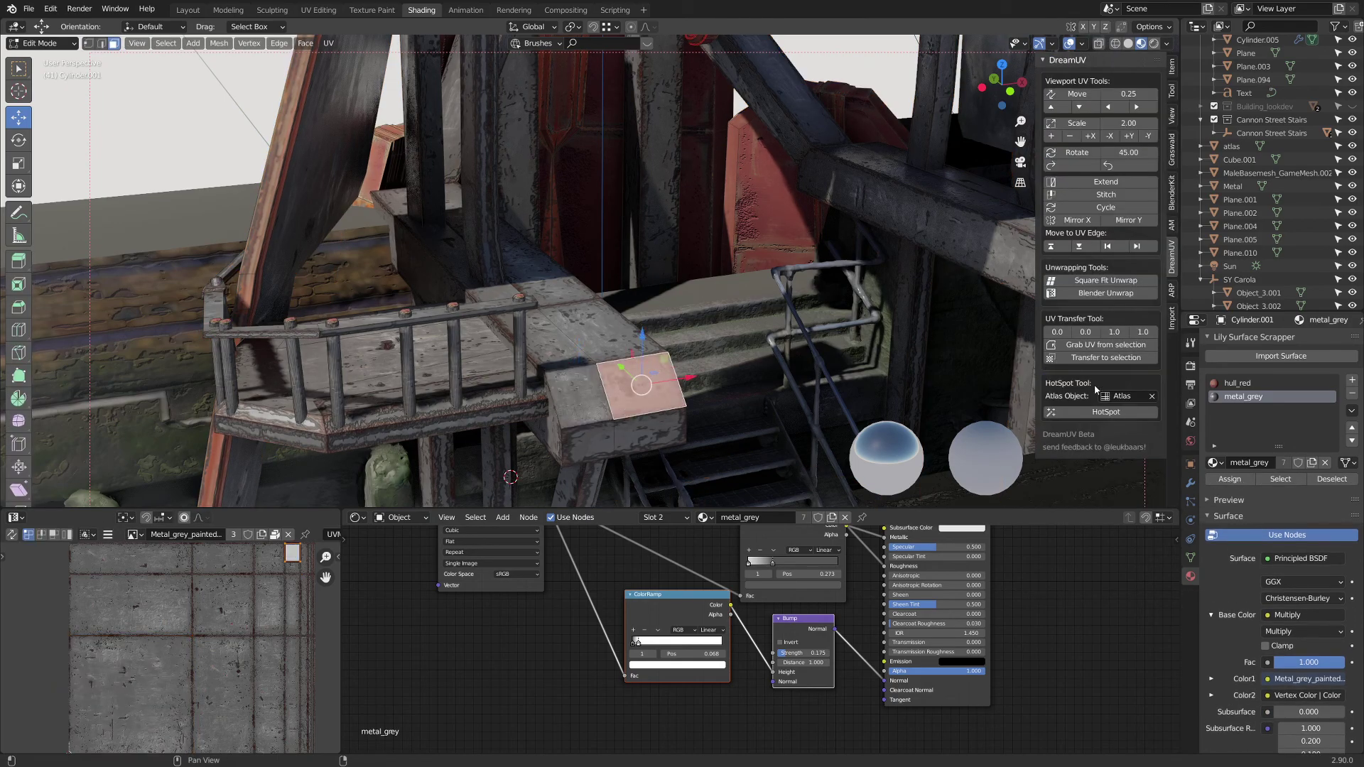
click(1097, 412)
key(Tab)
key(Tab)
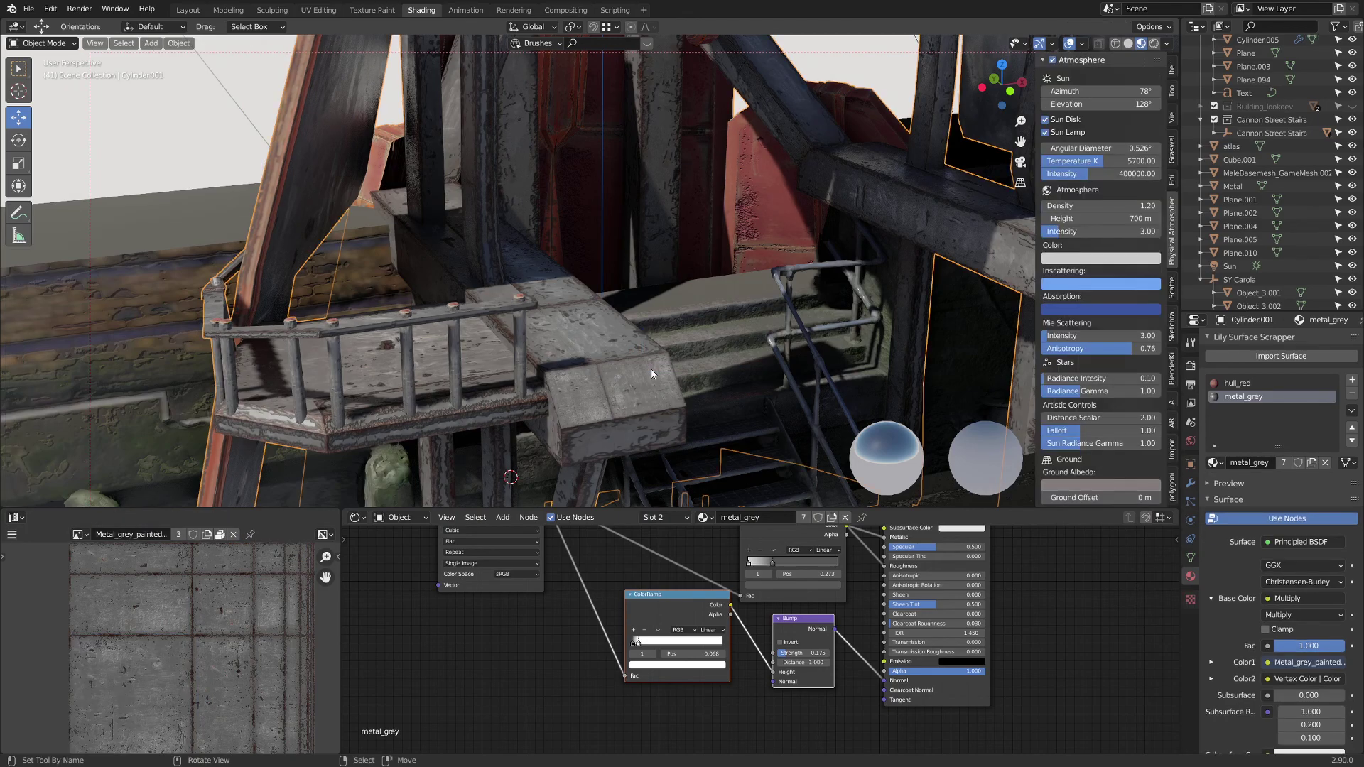
- Select both top end faces of the platform beam and hotspot-map them together
shift+click(590, 390)
click(1086, 416)
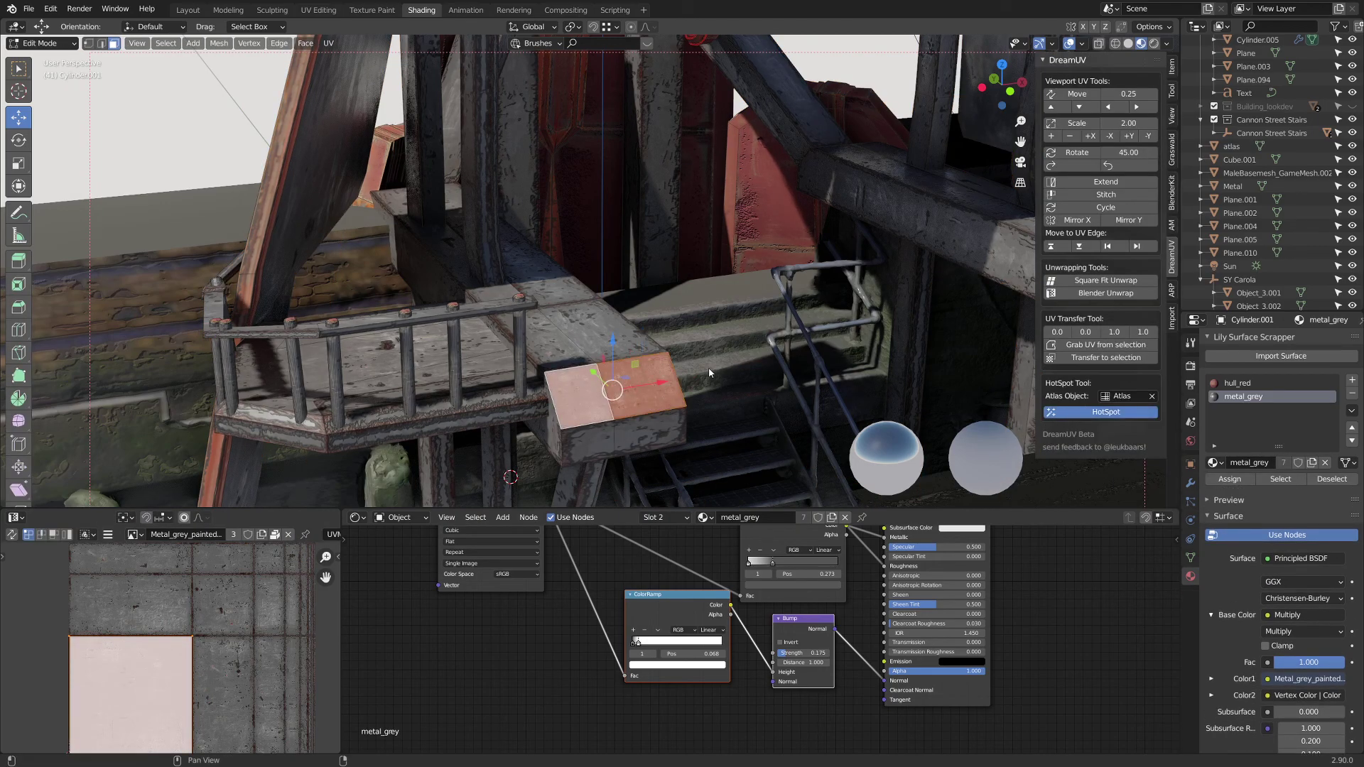
key(Tab)
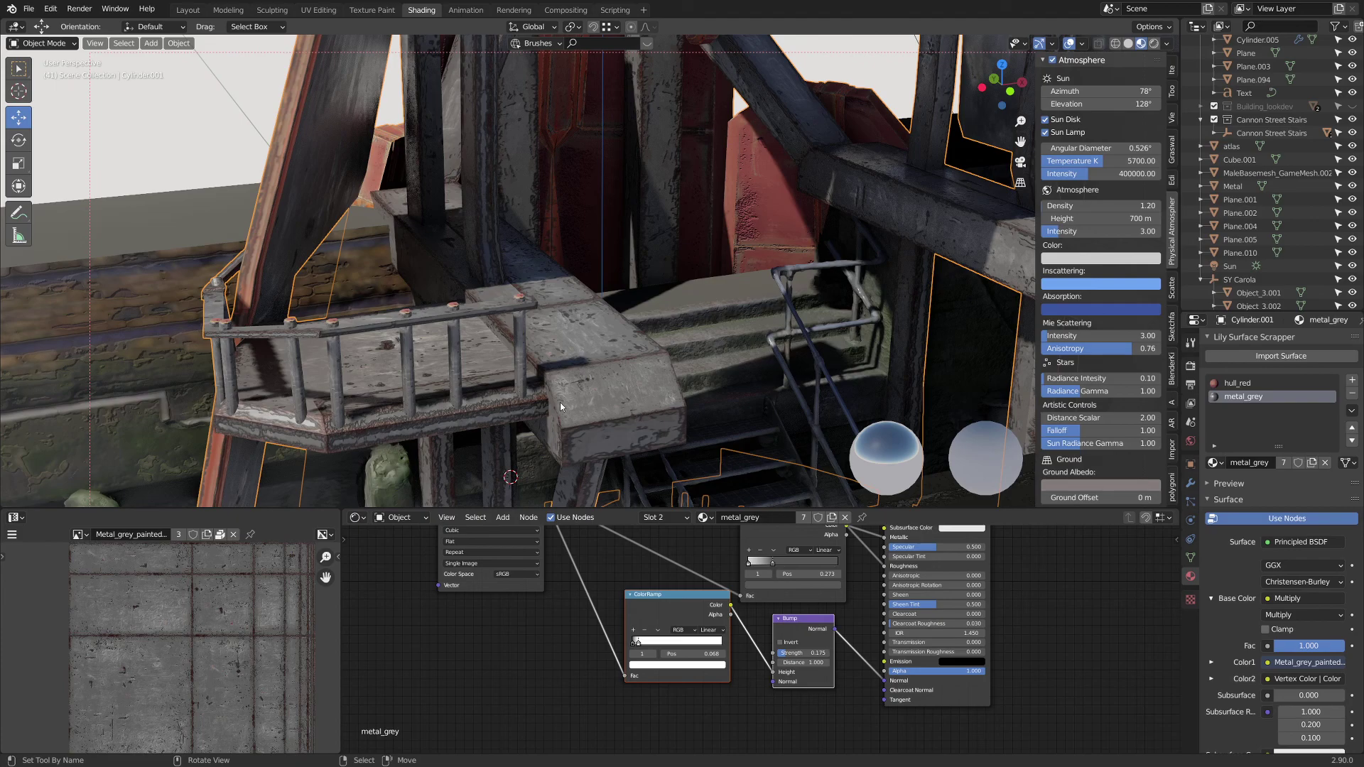
- Add the two faces behind and the two front faces of the beam end to the selection and hotspot-map them together
scroll(609, 407, up, 5)
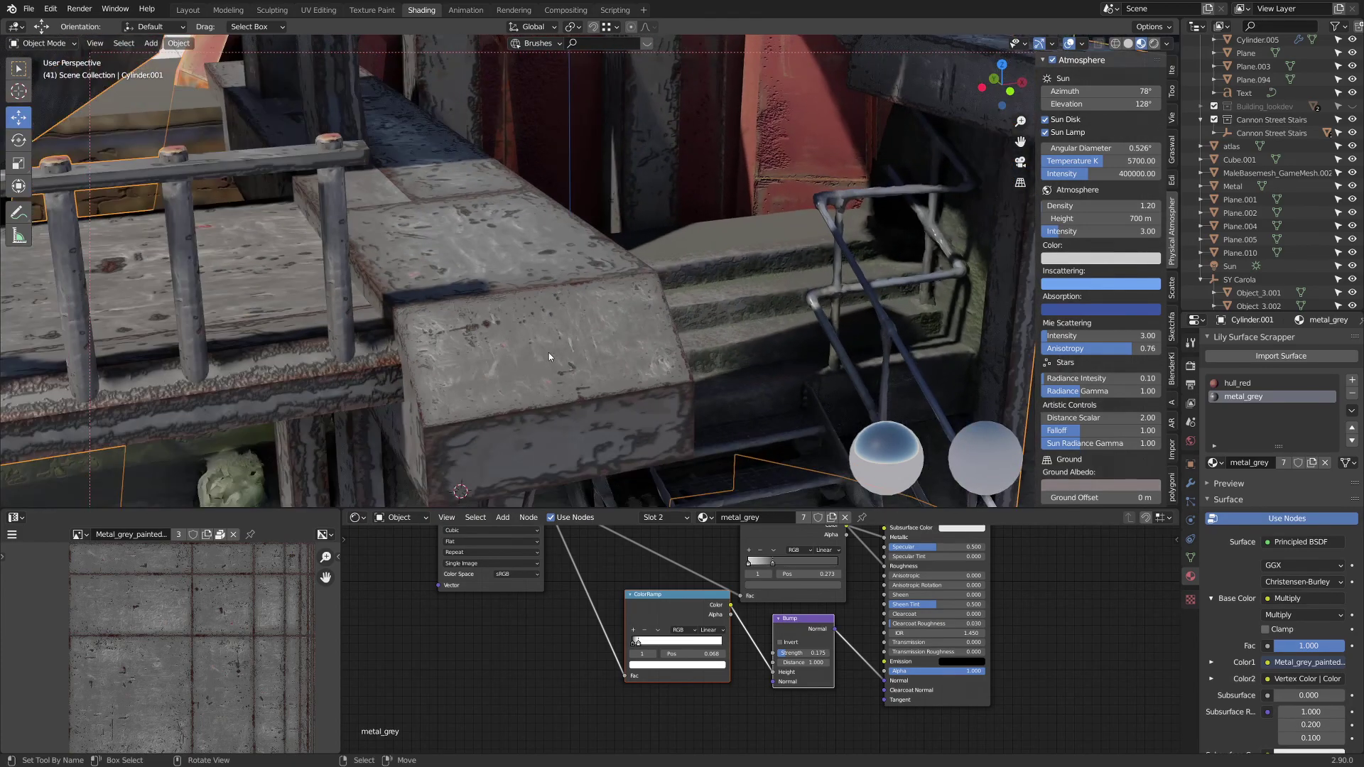
key(Tab)
shift+click(436, 248)
shift+click(515, 238)
shift+click(490, 444)
shift+click(597, 433)
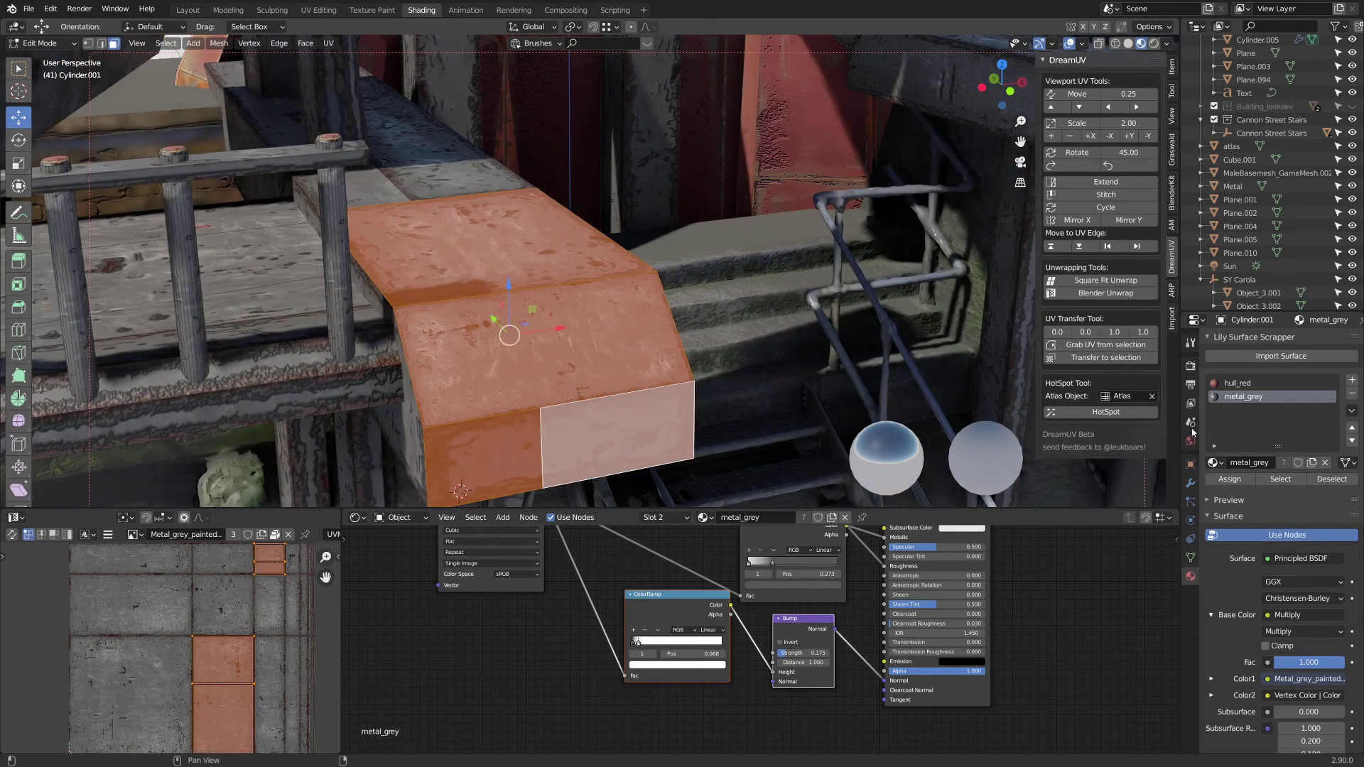
click(1124, 414)
key(alt+a)
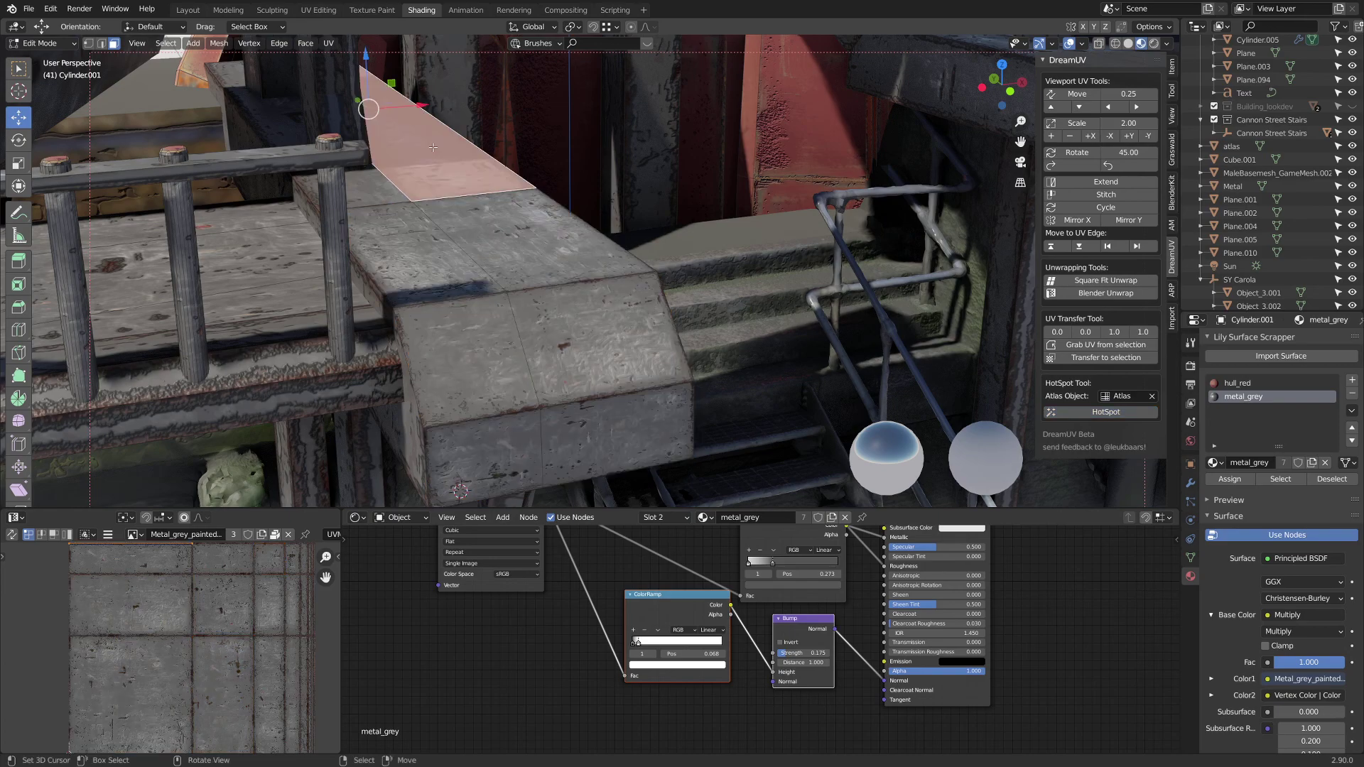
- Select the six top and front faces at the end of the opposite platform's beam and hotspot-map them together
middle_drag(603, 234, 657, 268)
key(Tab)
scroll(549, 266, down, 4)
scroll(621, 350, up, 2)
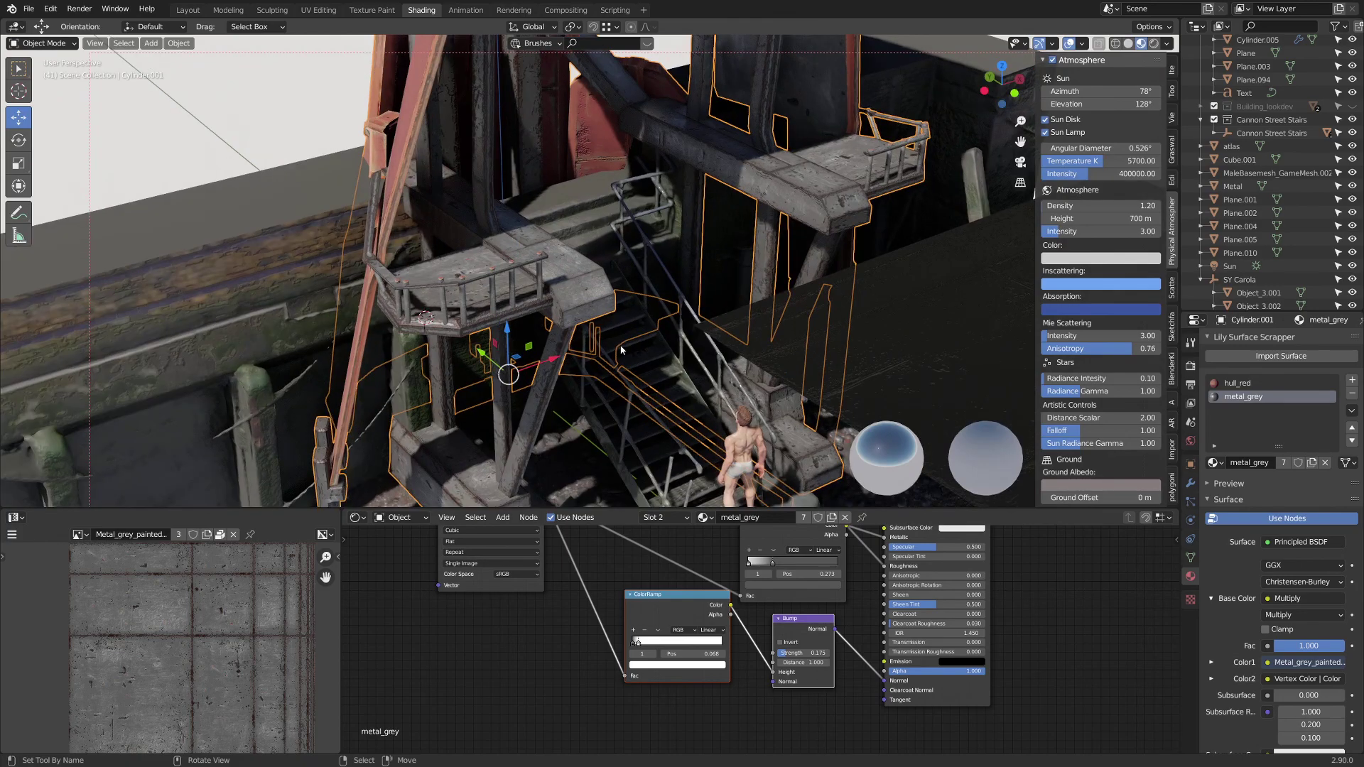
middle_drag(621, 351, 639, 355)
scroll(682, 284, up, 1)
key(Tab)
click(816, 137)
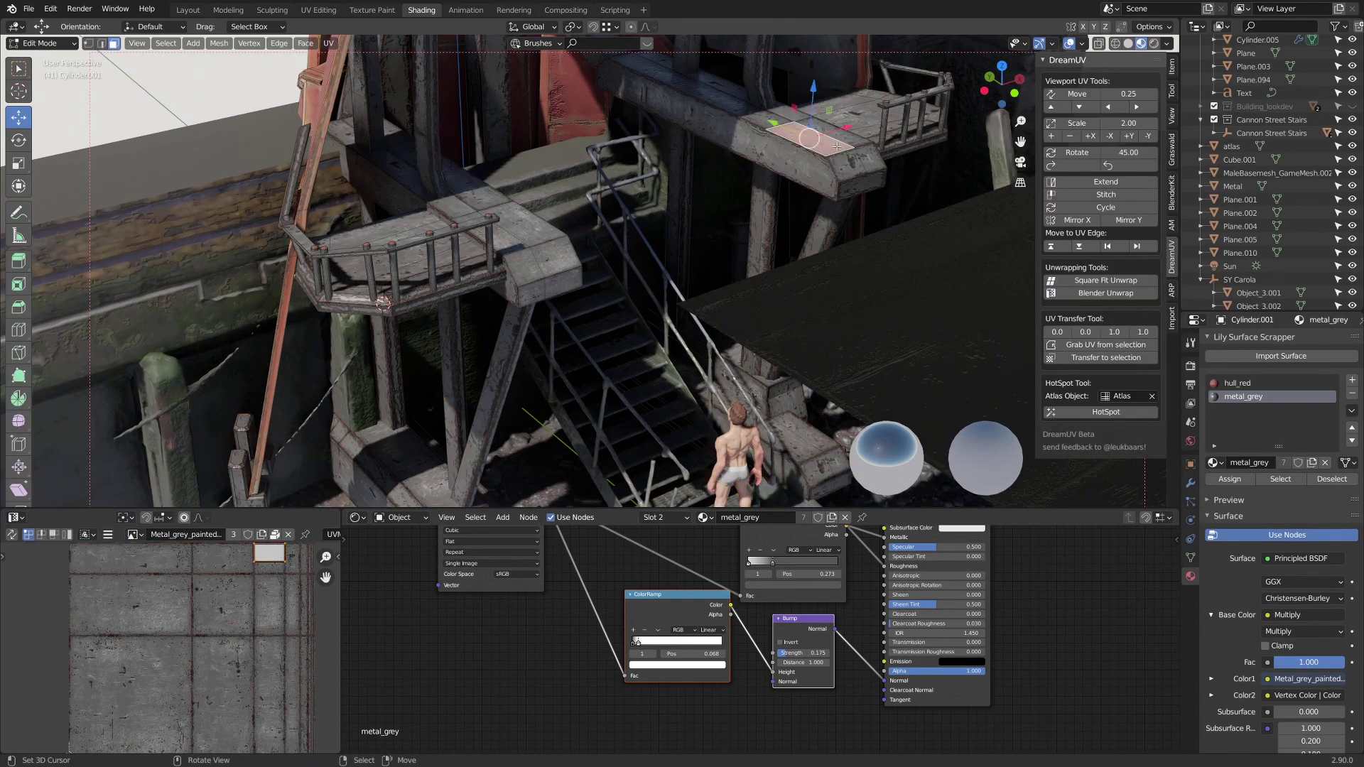
shift+click(838, 138)
shift+click(849, 152)
shift+click(864, 166)
shift+click(855, 186)
shift+click(881, 185)
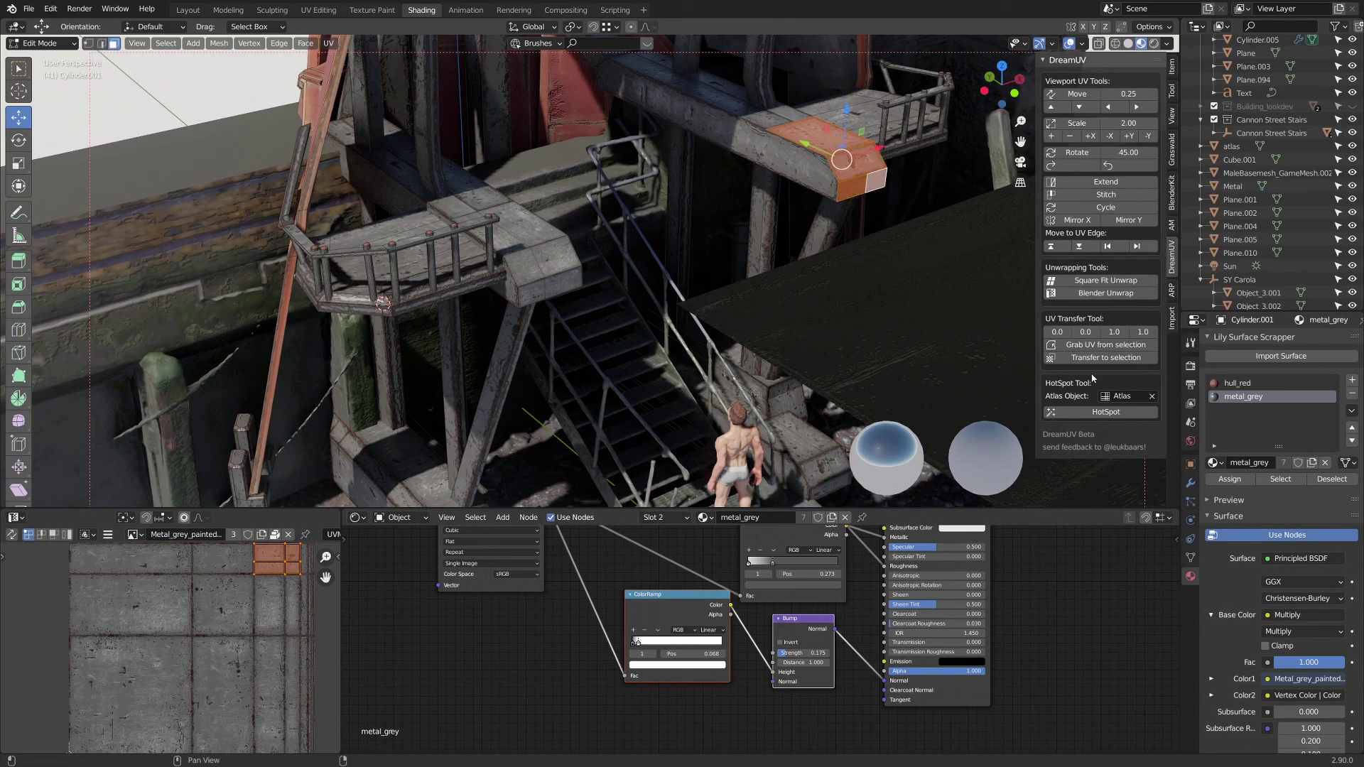
click(1102, 412)
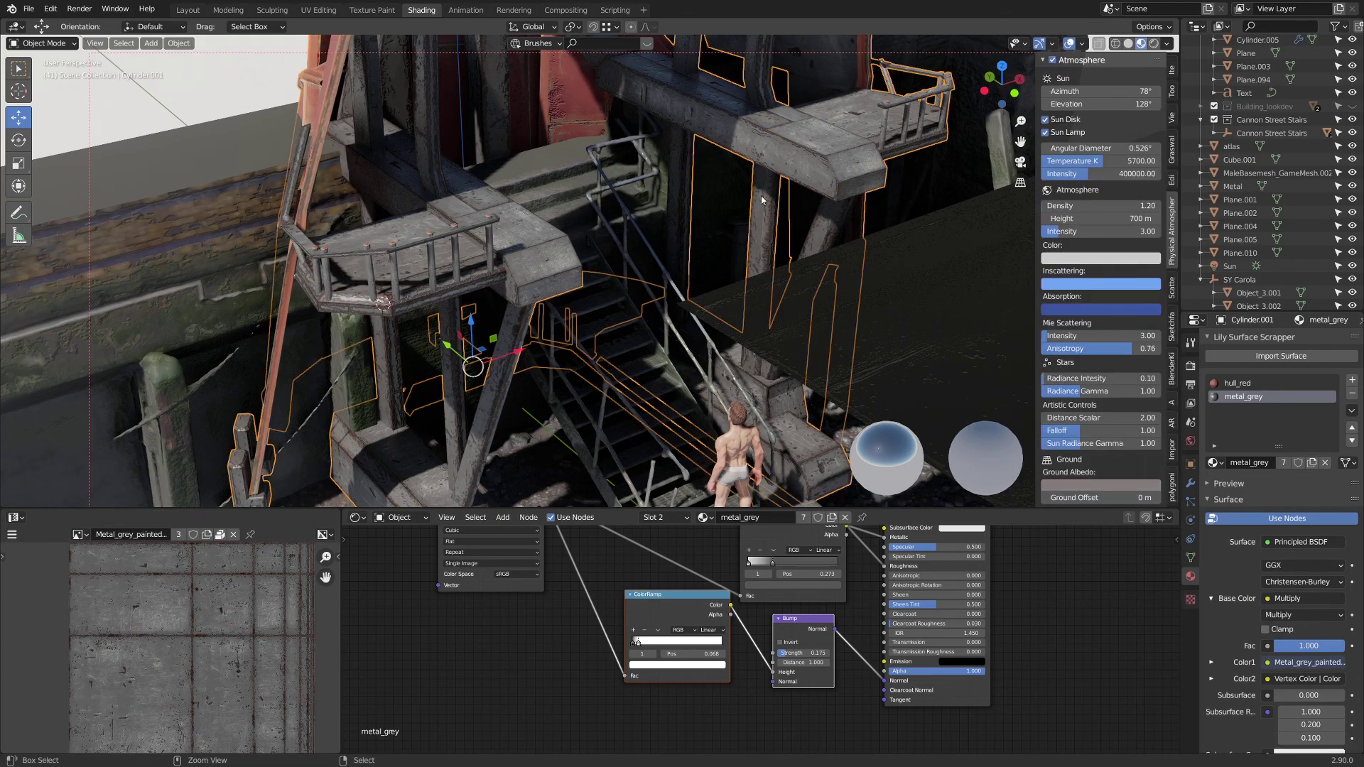
- Save the scene and assign the hull_red material to the two top end faces of each platform beam
key(ctrl+s)
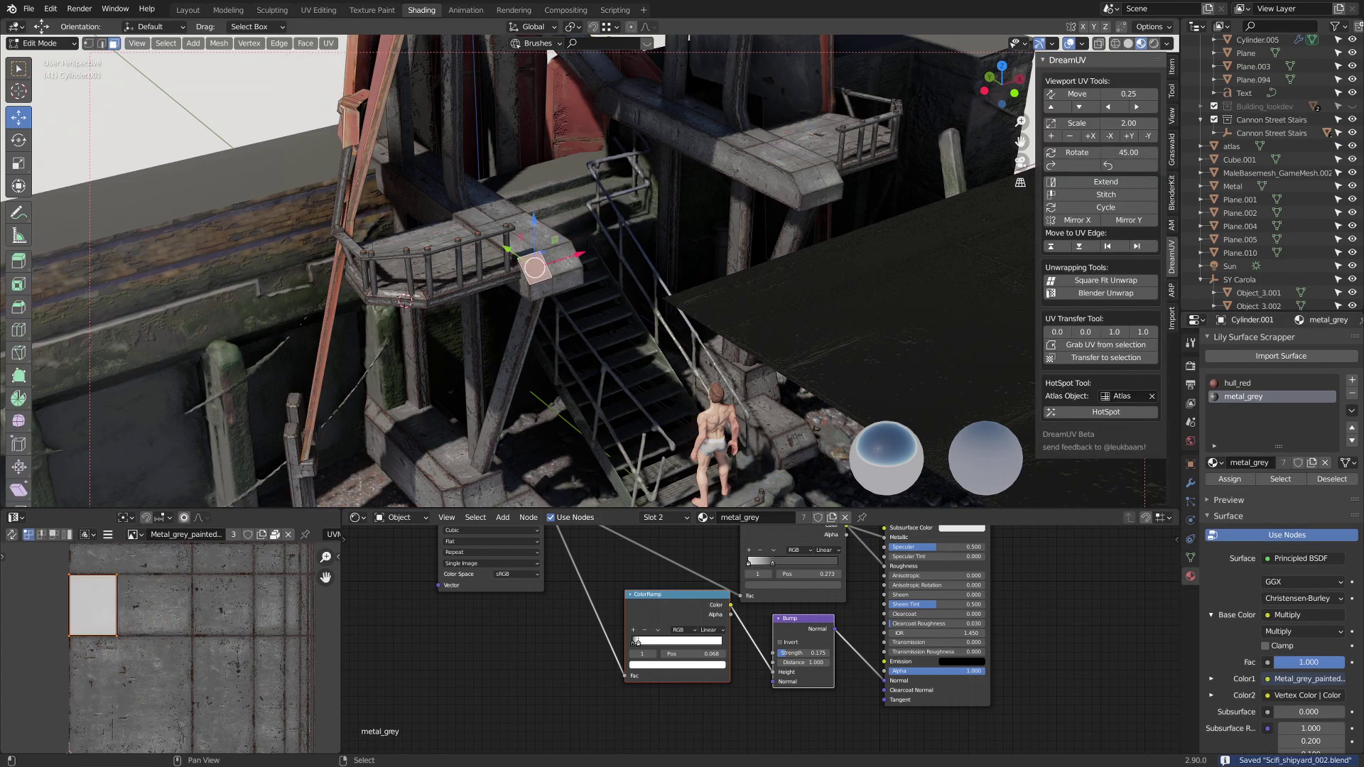
click(1240, 384)
click(1233, 480)
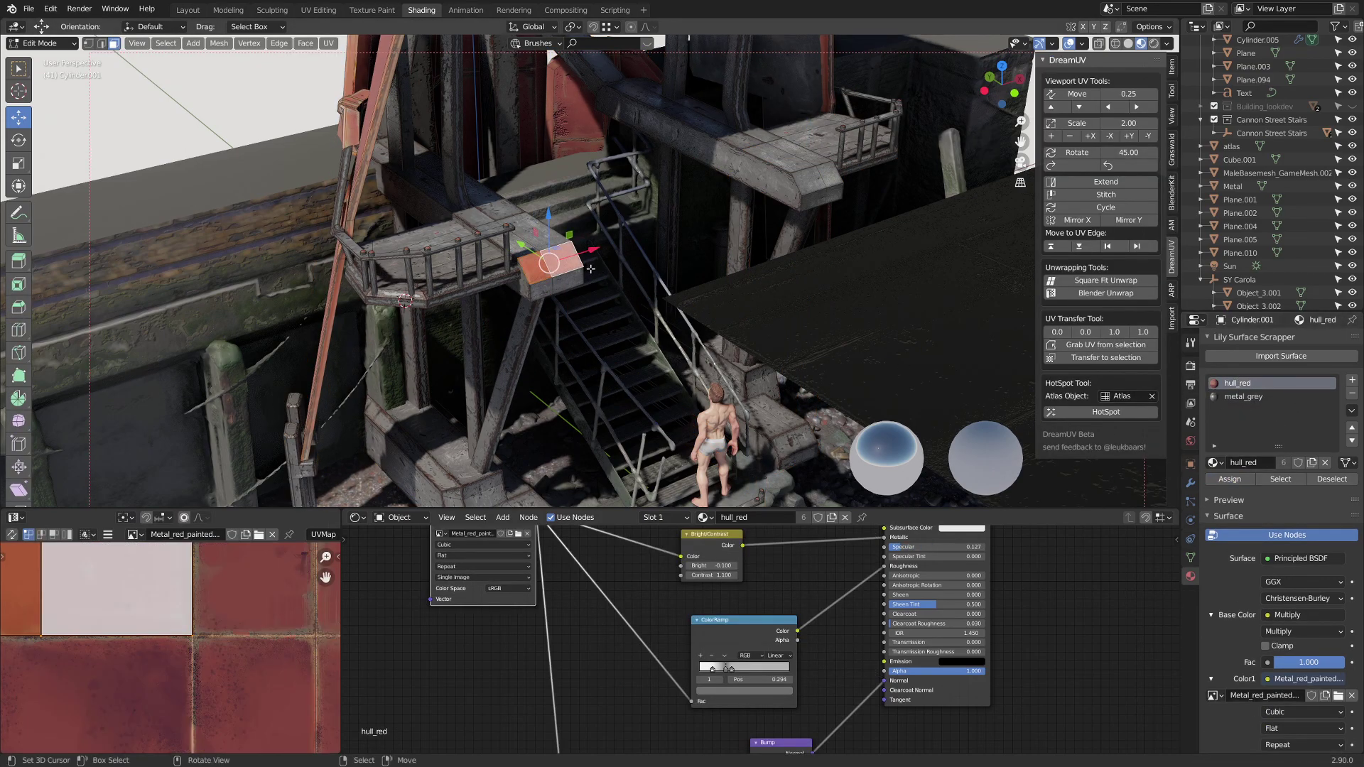
key(Tab)
middle_drag(704, 244, 681, 286)
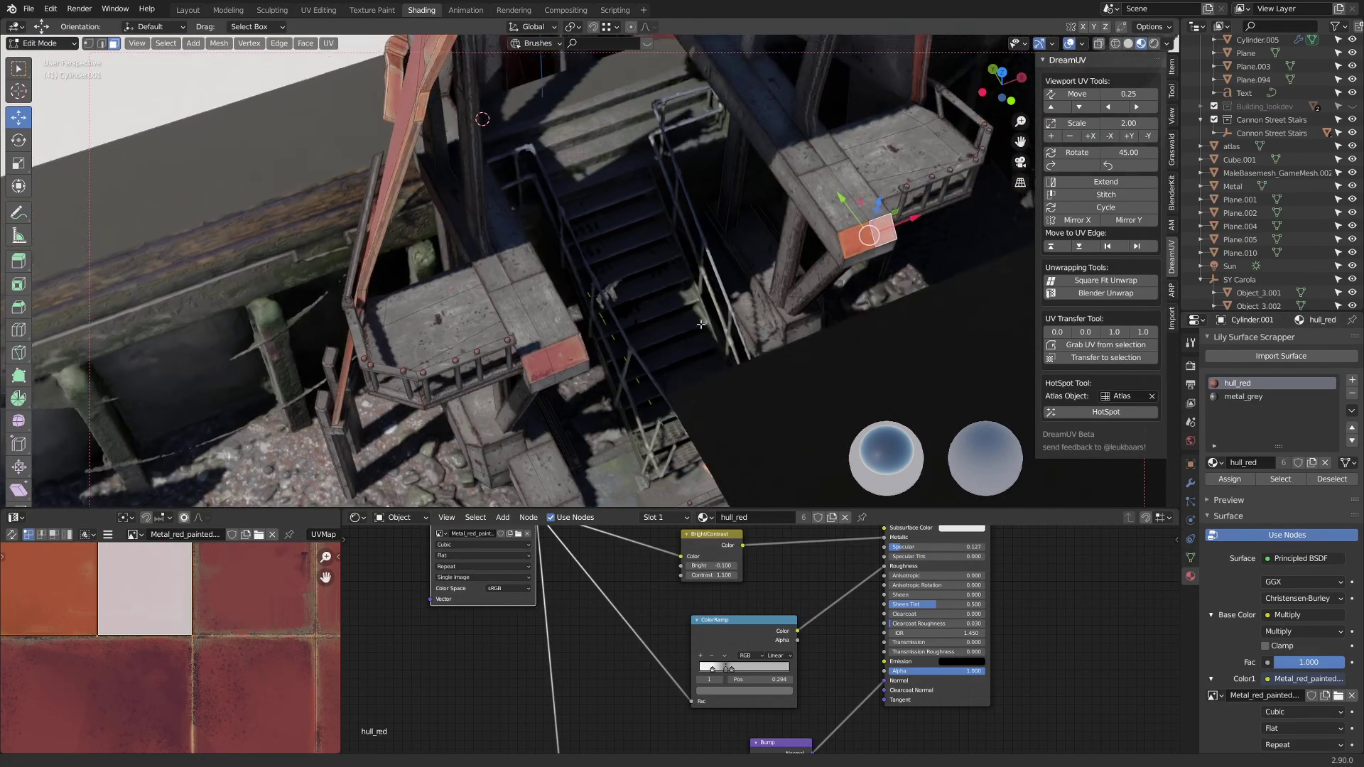
- Add the nearer beam's two red end faces to the selection and extrude the faces of both beams by about 0.0017 m
middle_drag(700, 324, 631, 346)
shift+right_click(589, 387)
shift+right_click(572, 402)
middle_drag(700, 299, 771, 256)
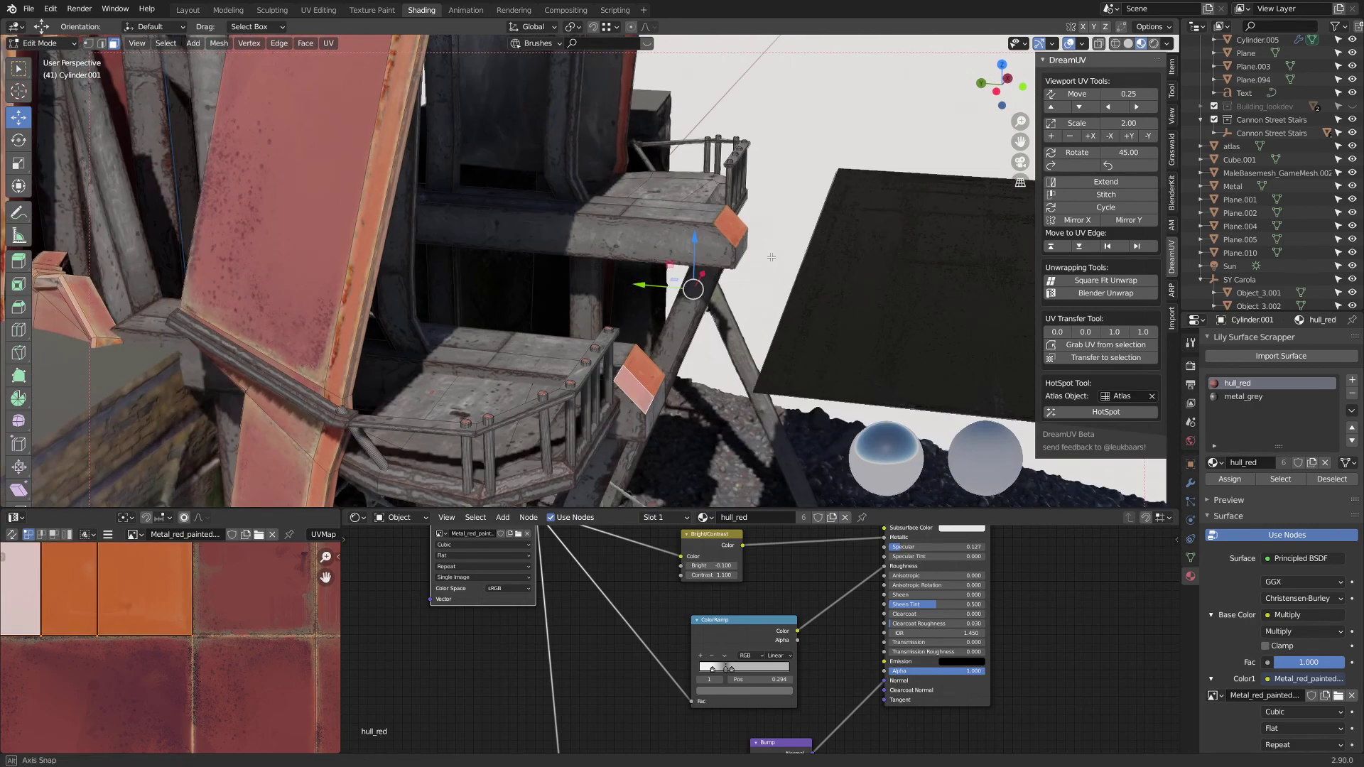
key(e)
click(768, 250)
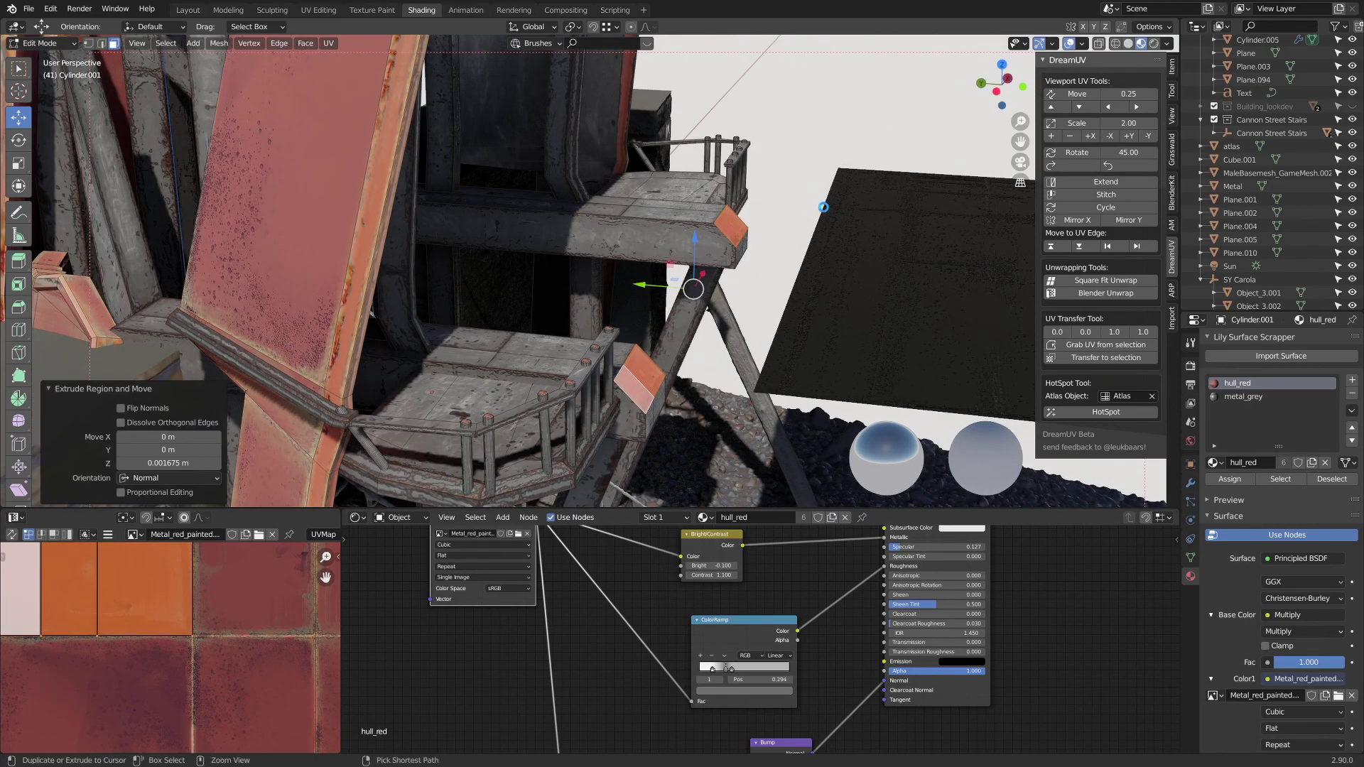
- Save the file, then inset the selected red faces by about 0.59 m and fatten them by about 0.5 m into raised panels
key(ctrl+s)
key(i)
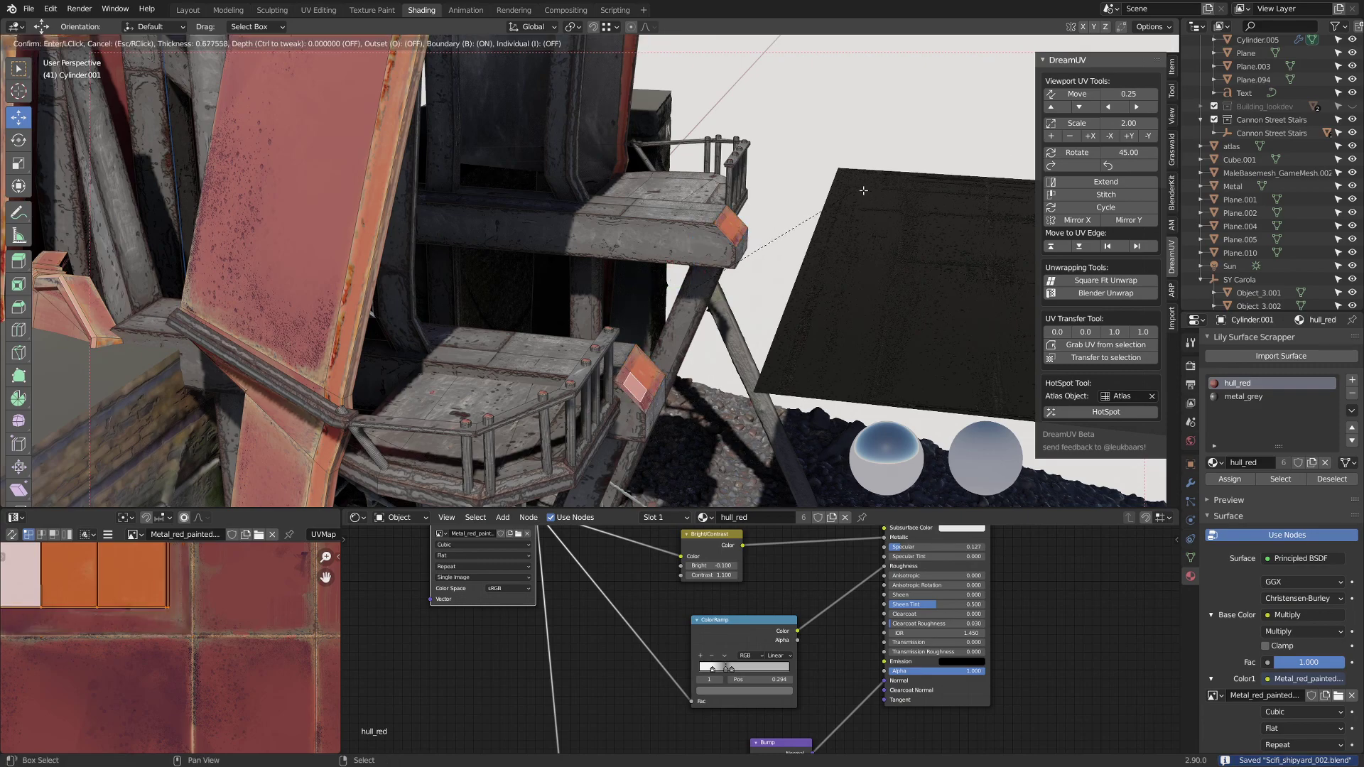
click(868, 188)
key(alt+s)
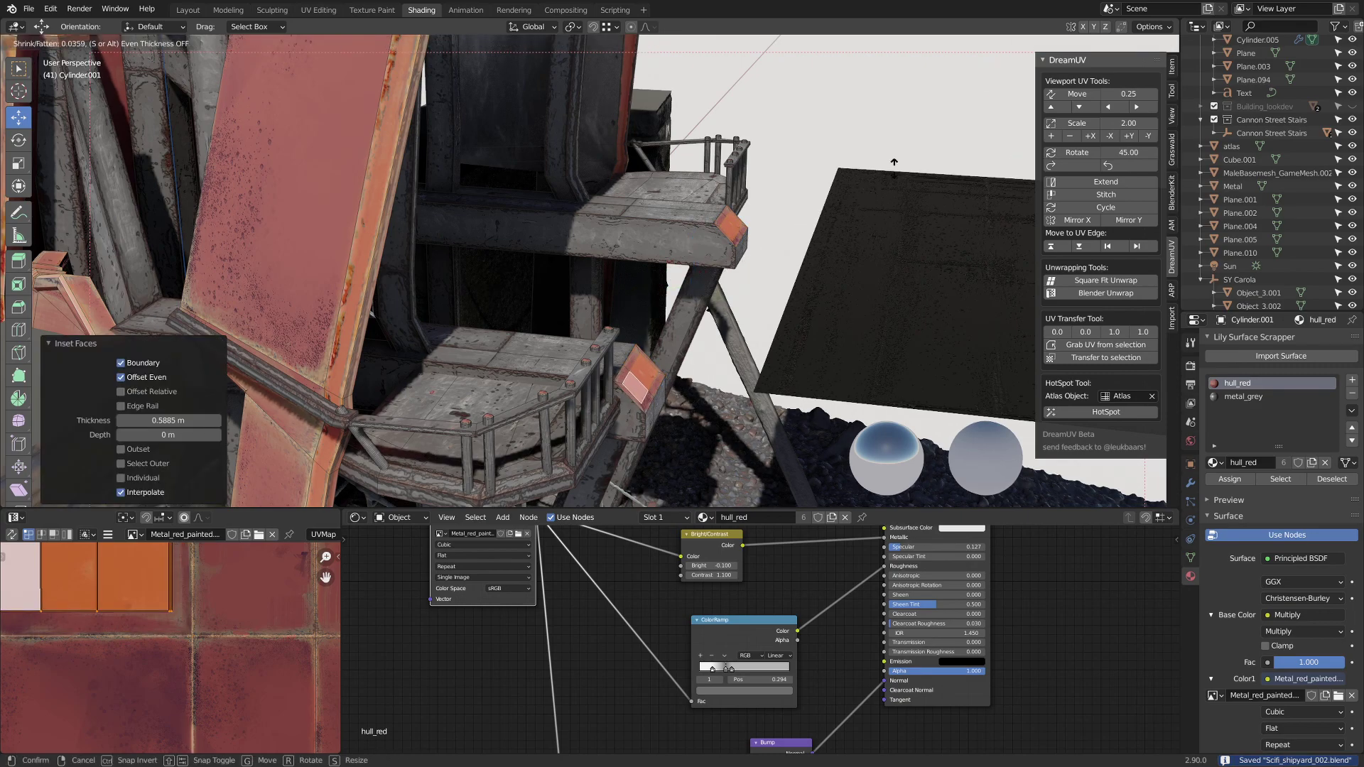
click(152, 290)
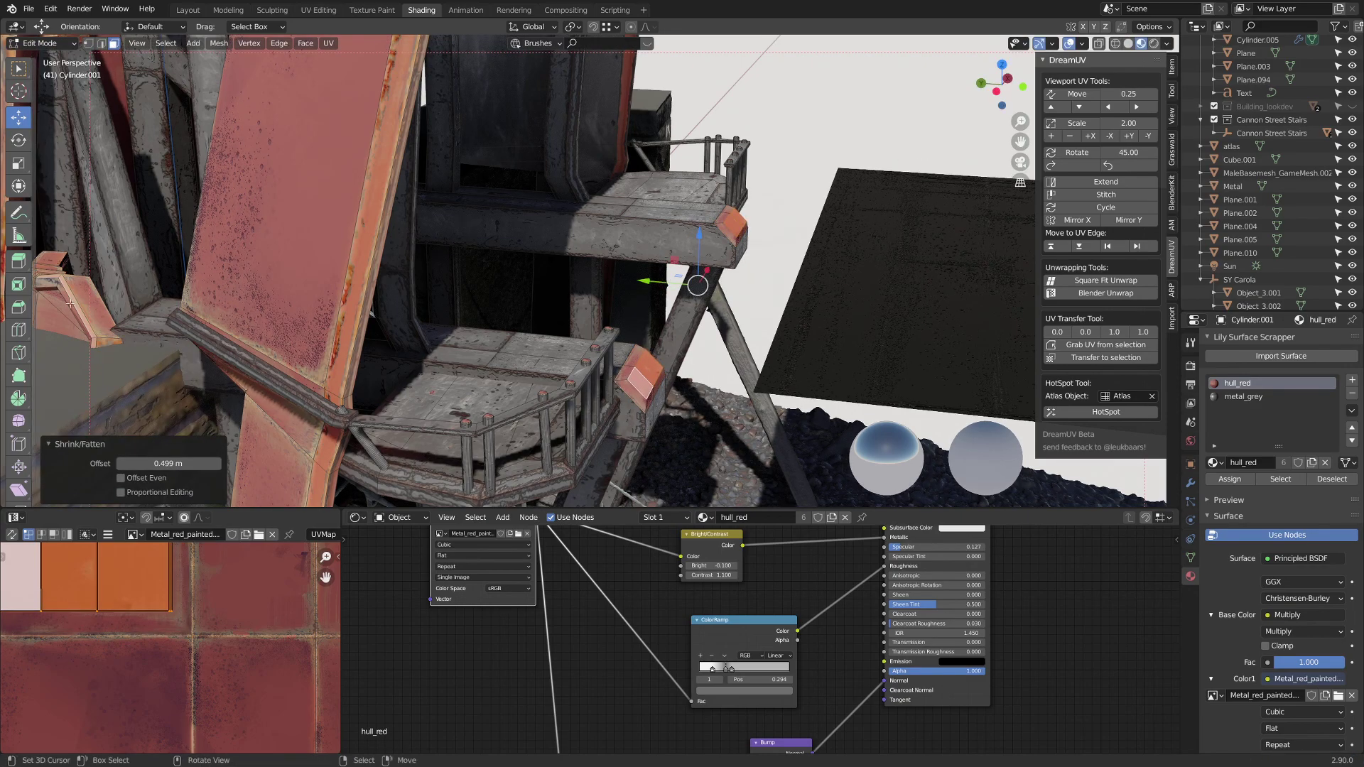
- Grow the selection to the bevels around the raised red panels, hotspot-map them, and save the scene
key(ctrl+KP_Add)
click(1073, 406)
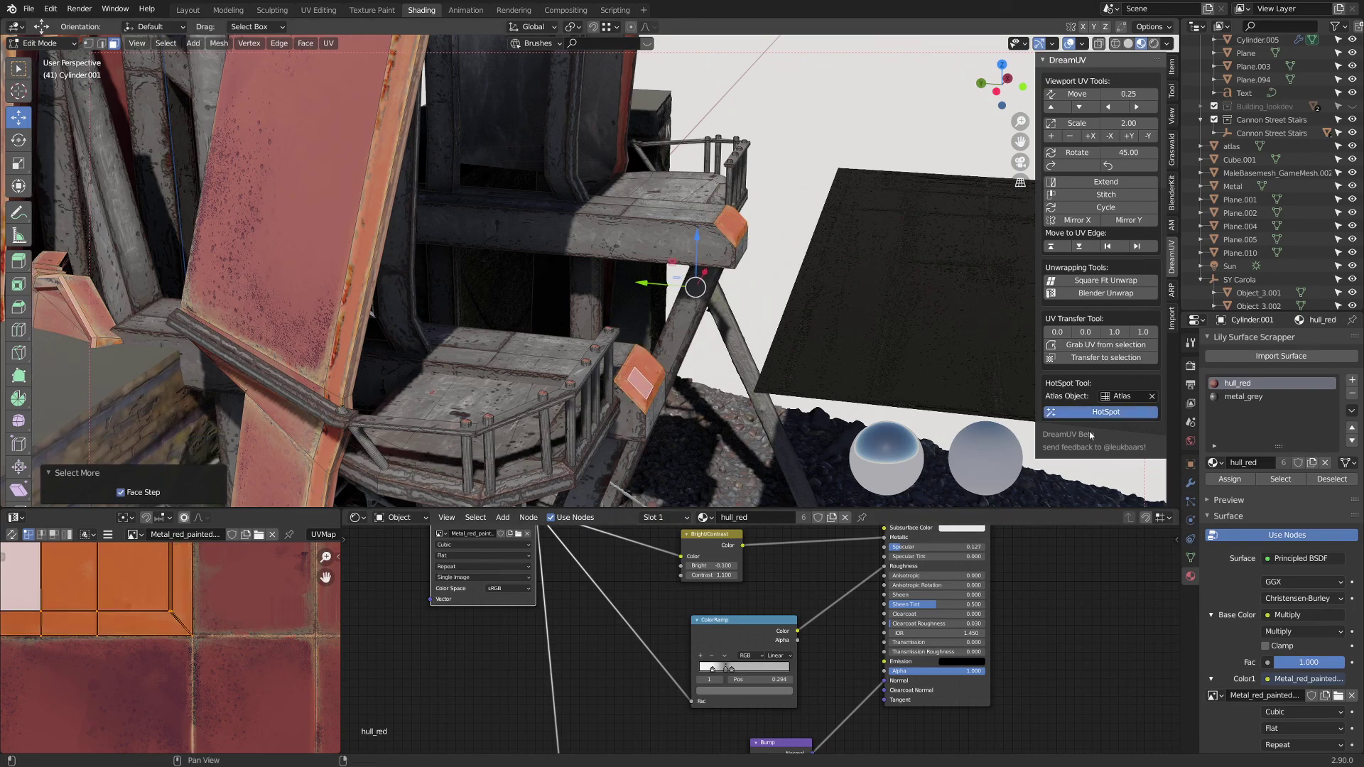
middle_drag(605, 408, 500, 356)
scroll(588, 426, up, 3)
key(Tab)
scroll(554, 328, up, 4)
scroll(500, 355, down, 8)
middle_drag(477, 290, 525, 340)
key(ctrl+s)
shift+middle_drag(660, 360, 489, 357)
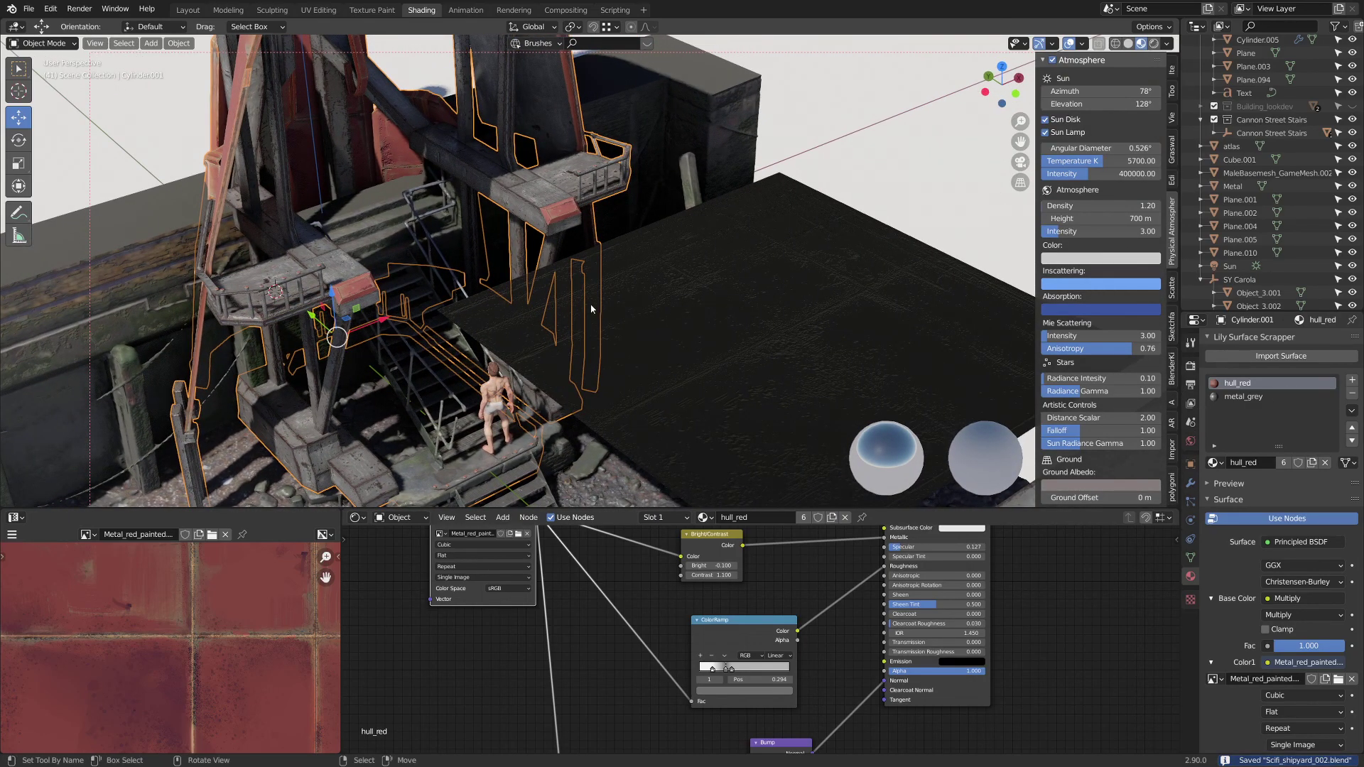
- Select the raised red face nearest the stairs on the nearer beam end and extrude it about 0.14 m
key(Tab)
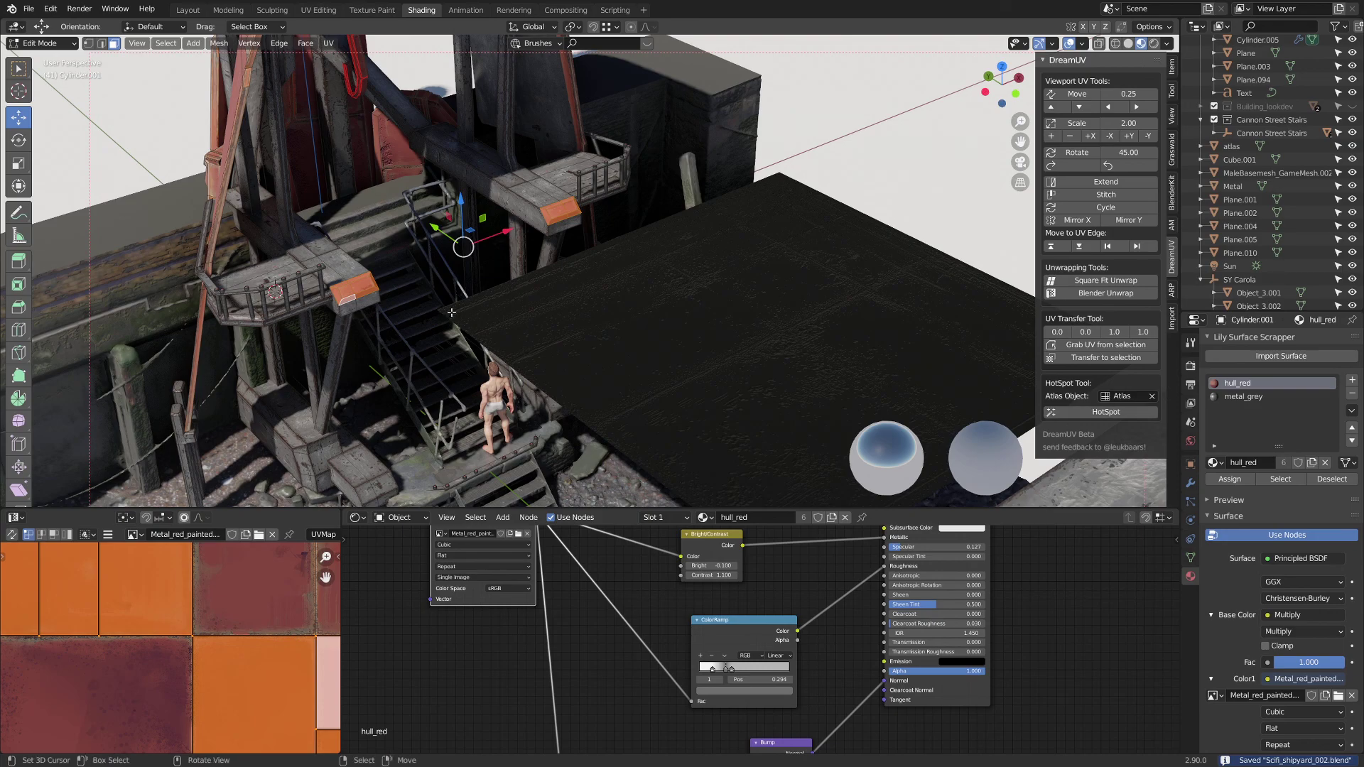
middle_drag(393, 235, 559, 268)
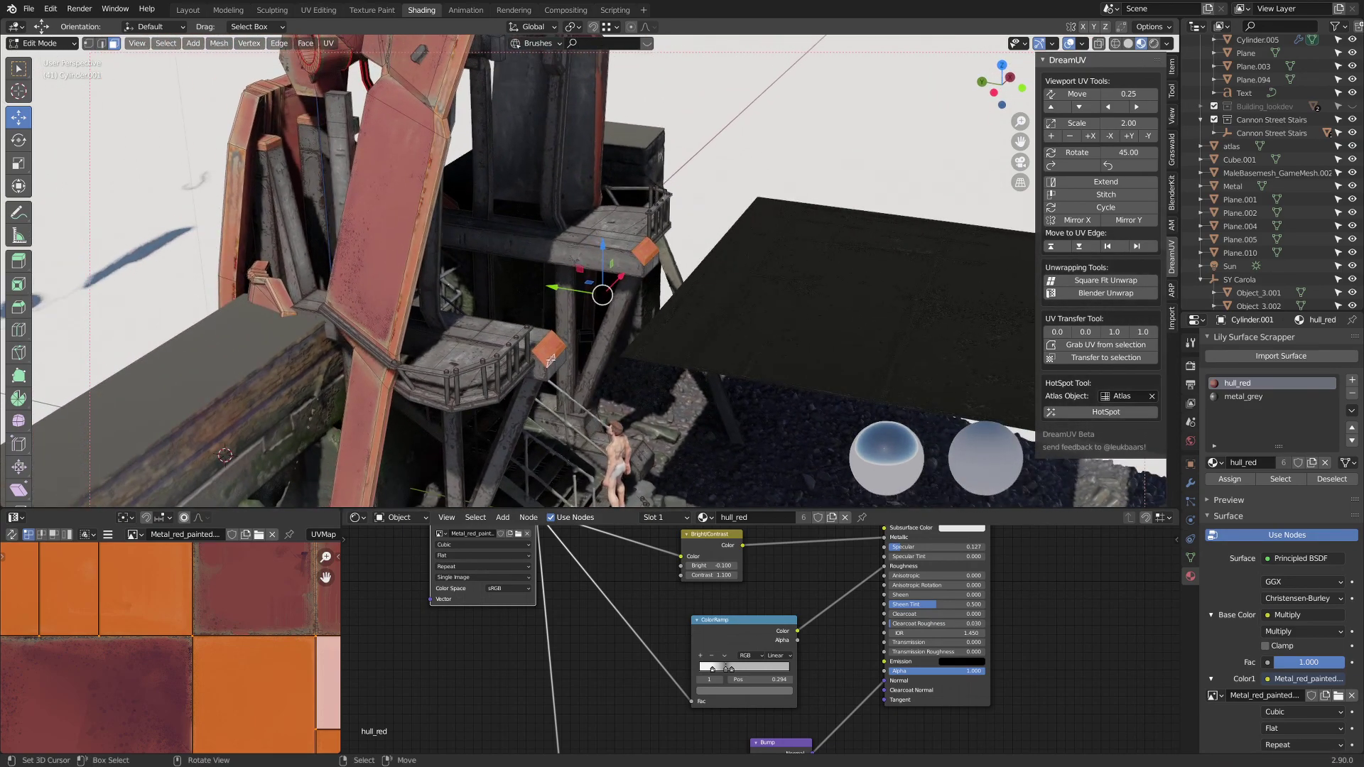
scroll(559, 268, up, 3)
click(523, 407)
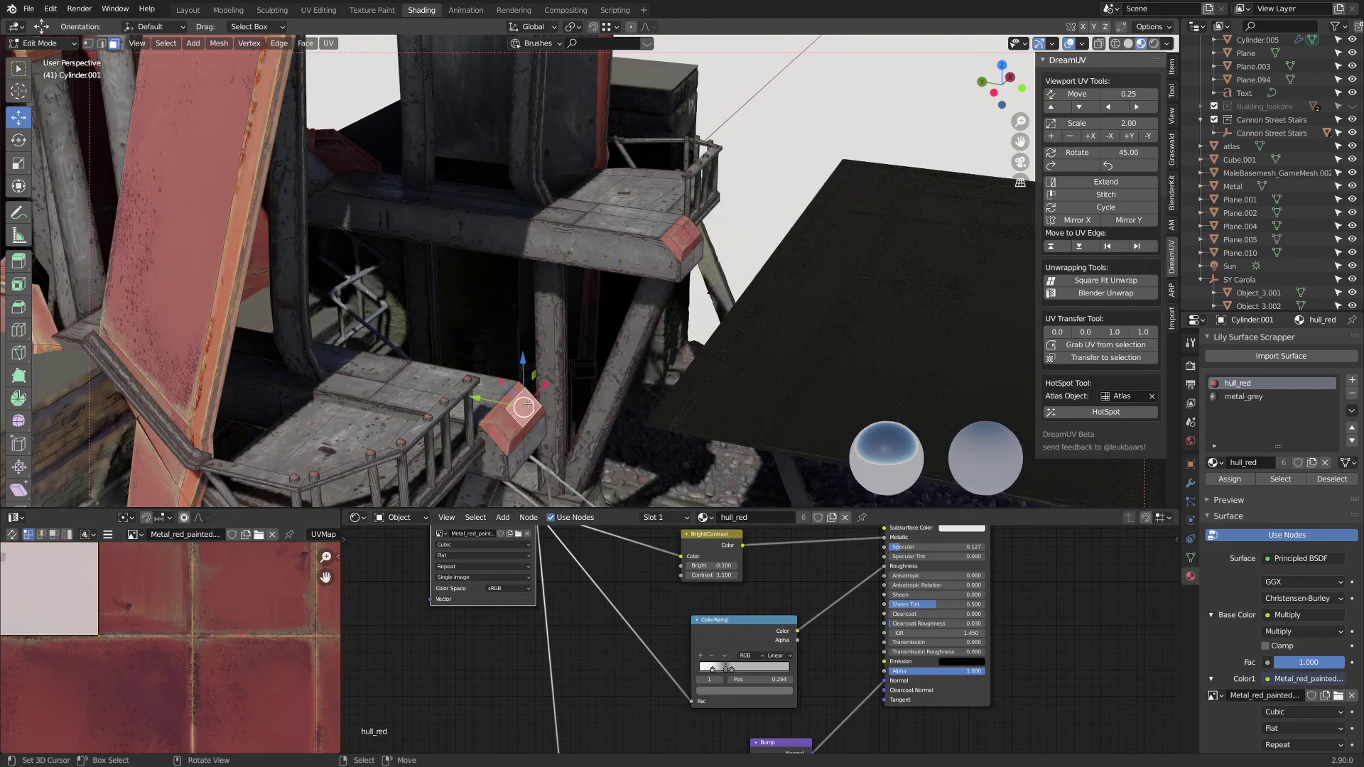
right_click(1113, 413)
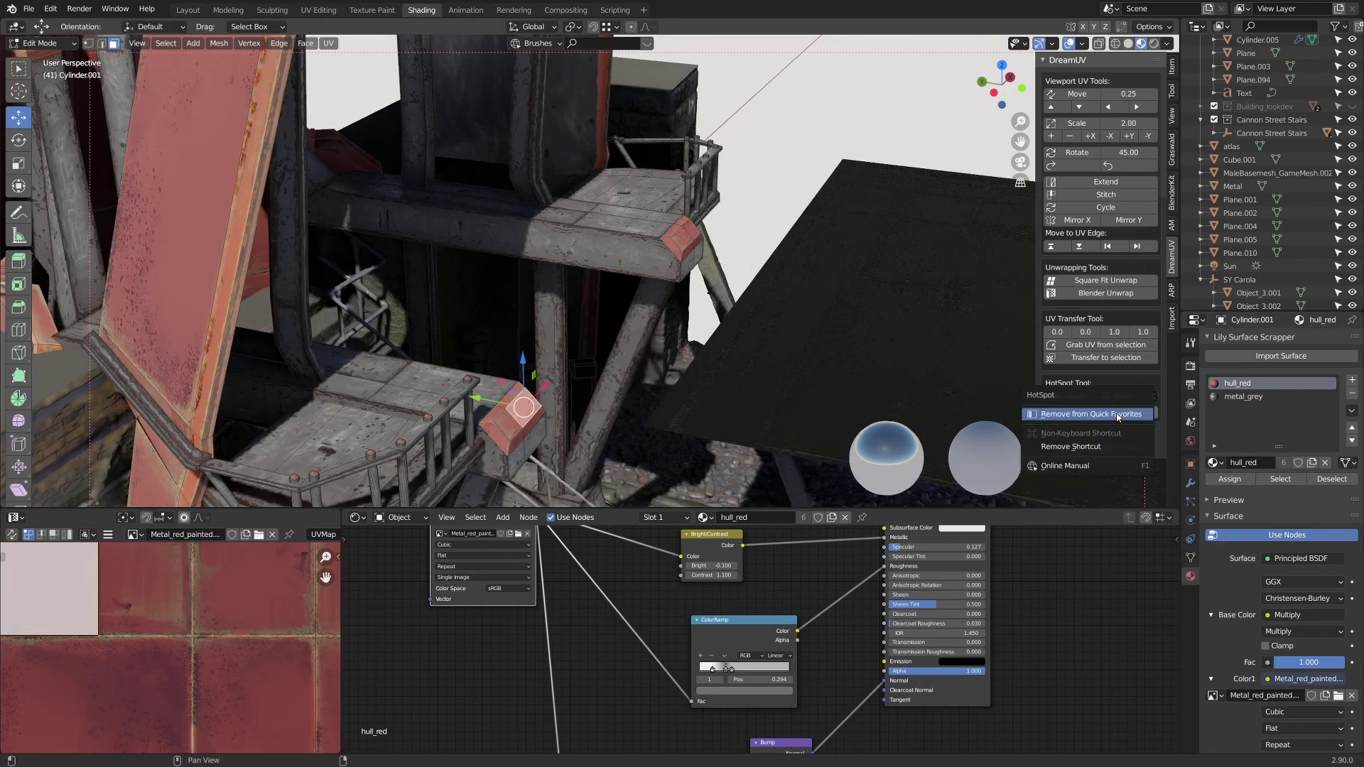
key(e)
click(567, 375)
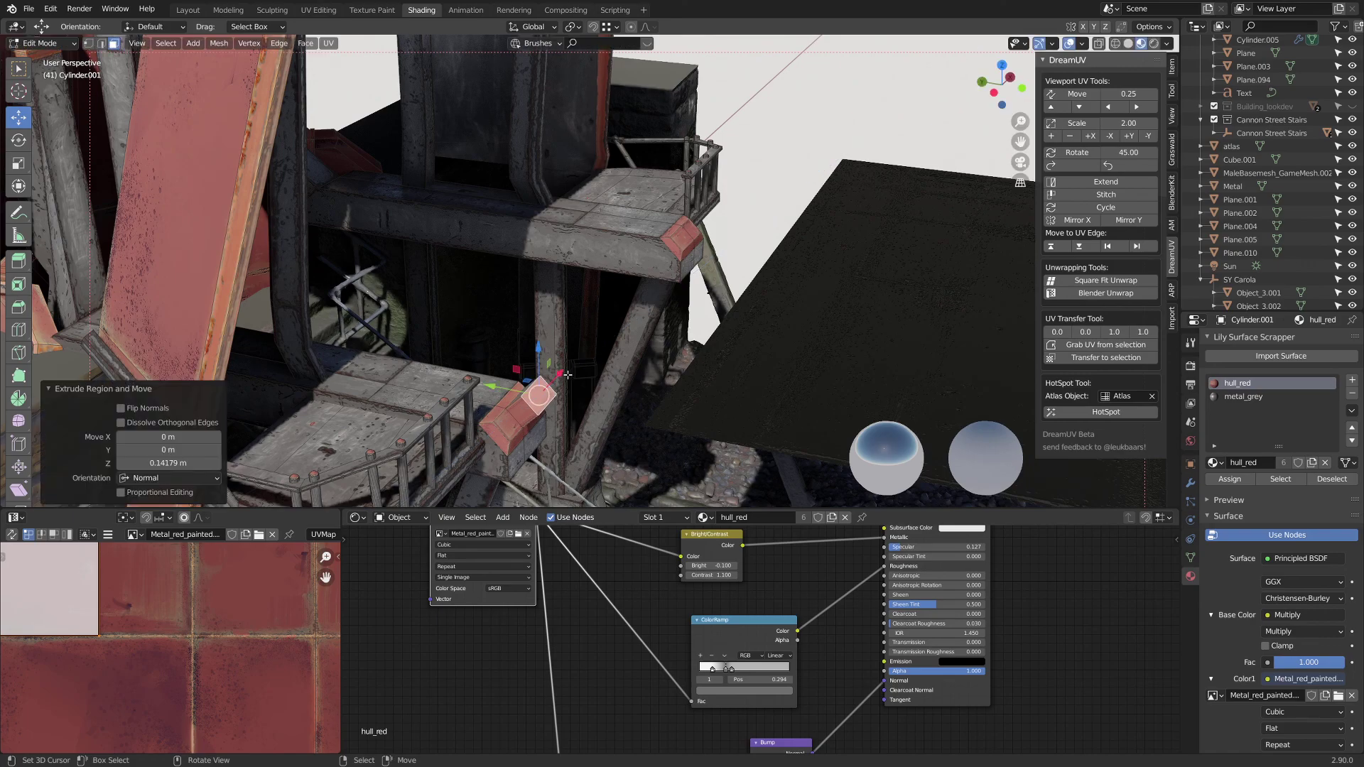
- Grow the selection to the extrusion's surrounding faces and hotspot-map them from the quick favorites
key(ctrl+KP_Add)
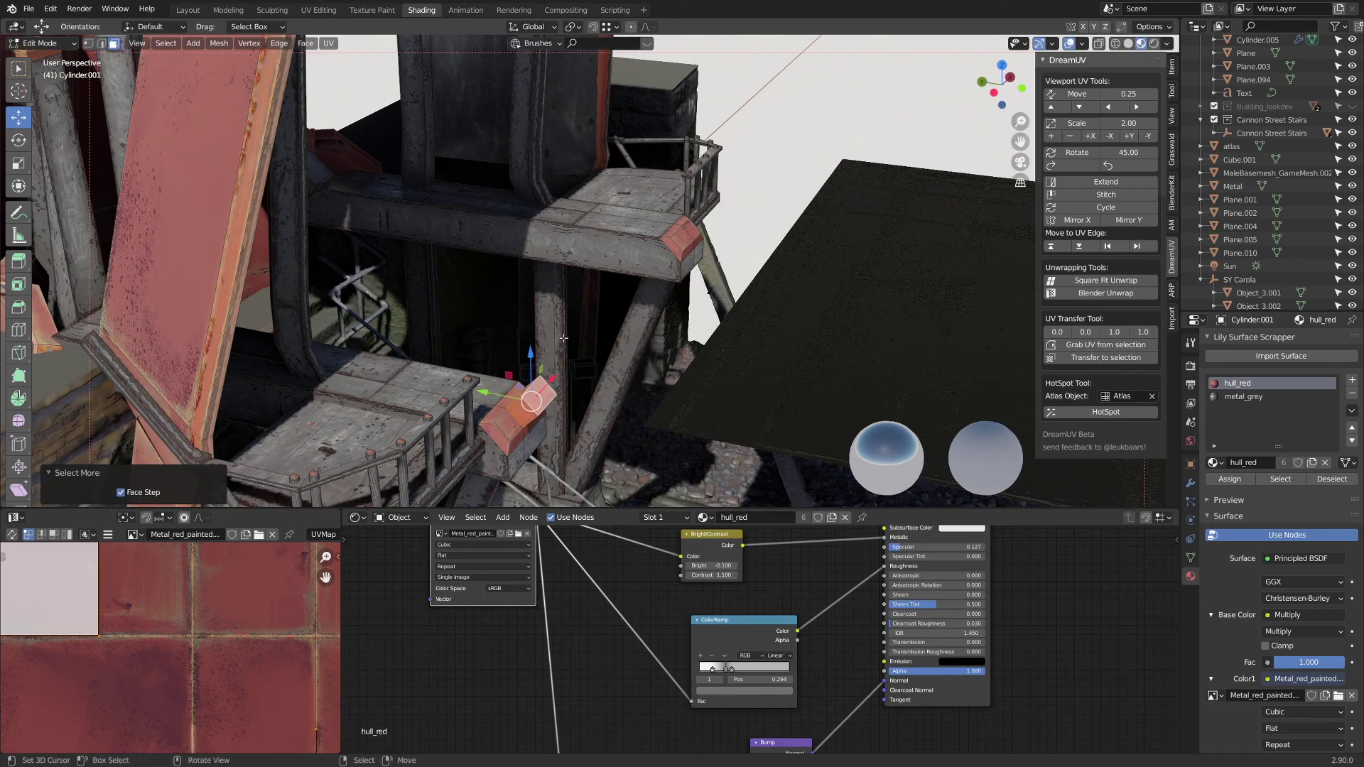
key(q)
key(Tab)
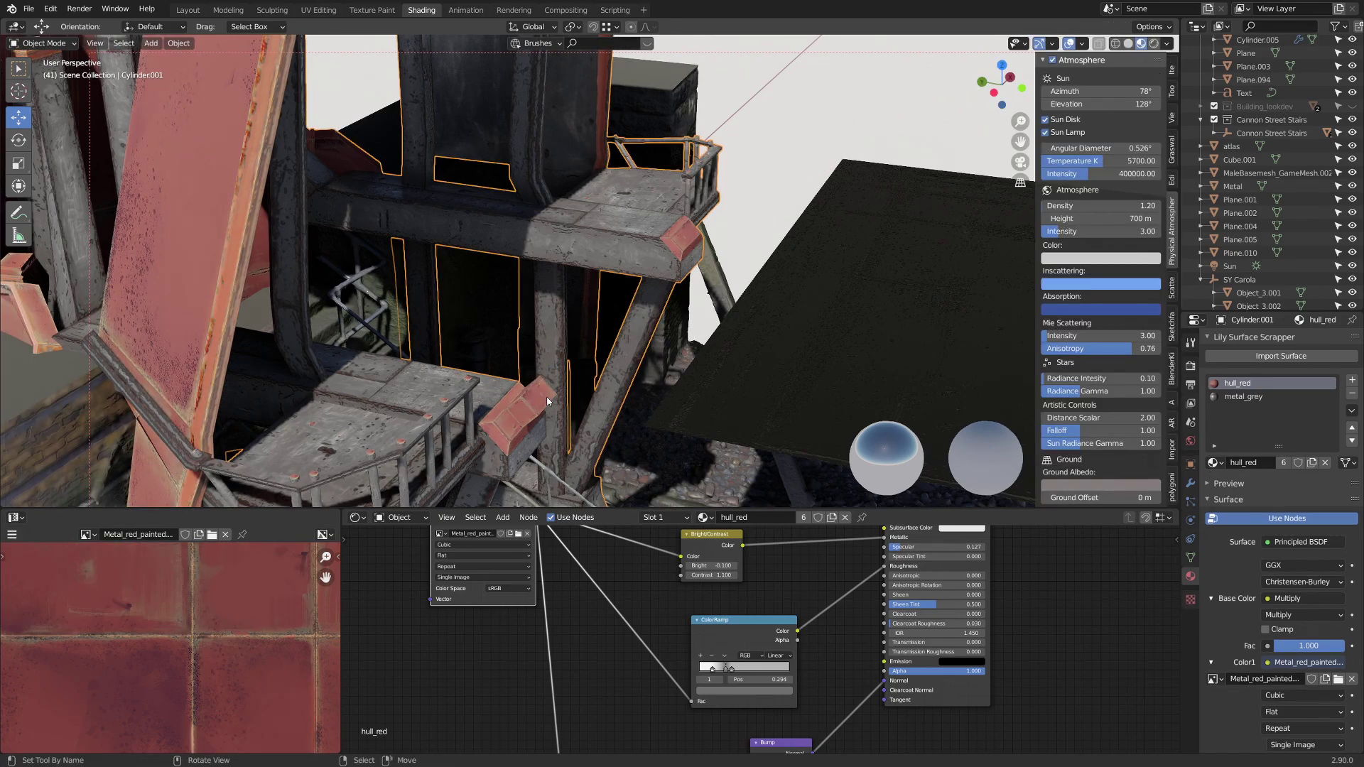
shift+middle_drag(547, 396, 610, 347)
scroll(668, 333, up, 2)
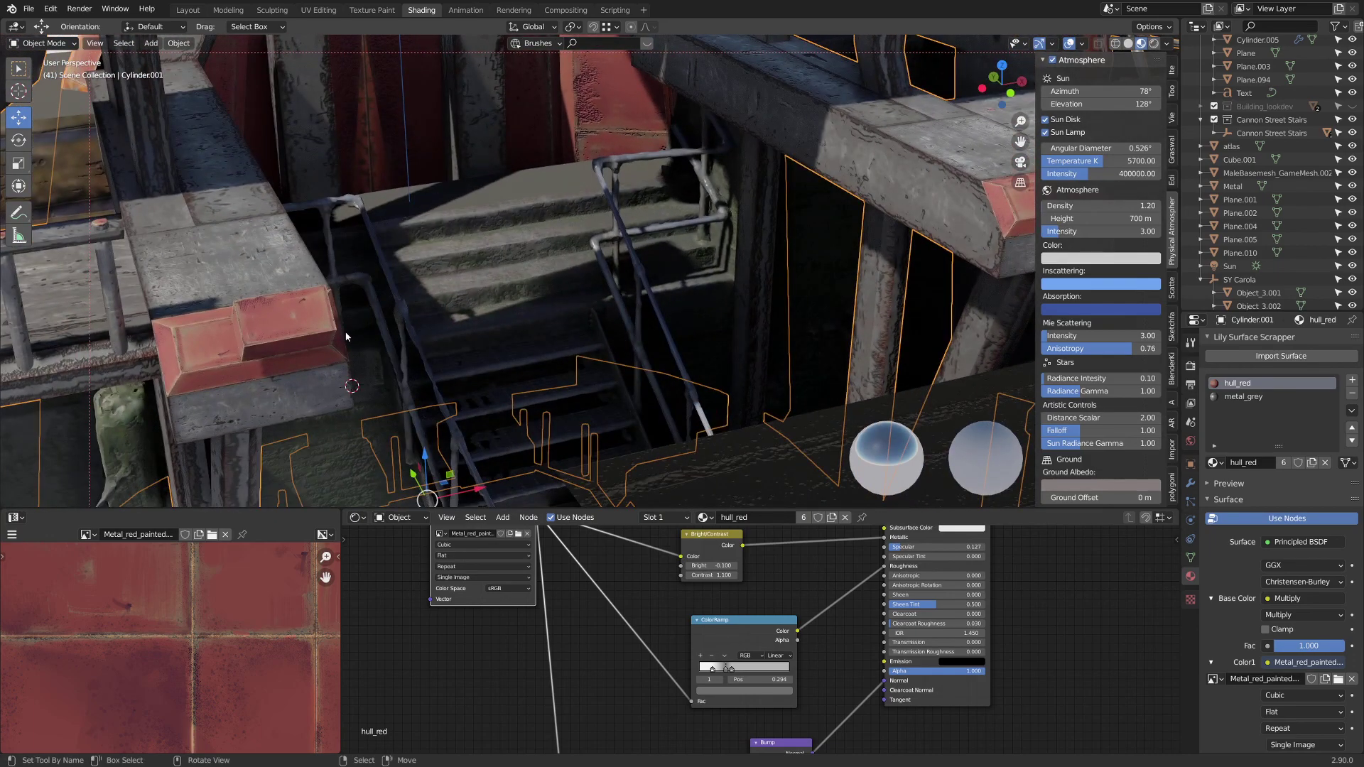
middle_drag(348, 335, 417, 331)
middle_drag(1113, 467, 519, 354)
- Undo the hotspot mapping and the extrusion on the nearer beam's red panel, then return to Object Mode
key(Tab)
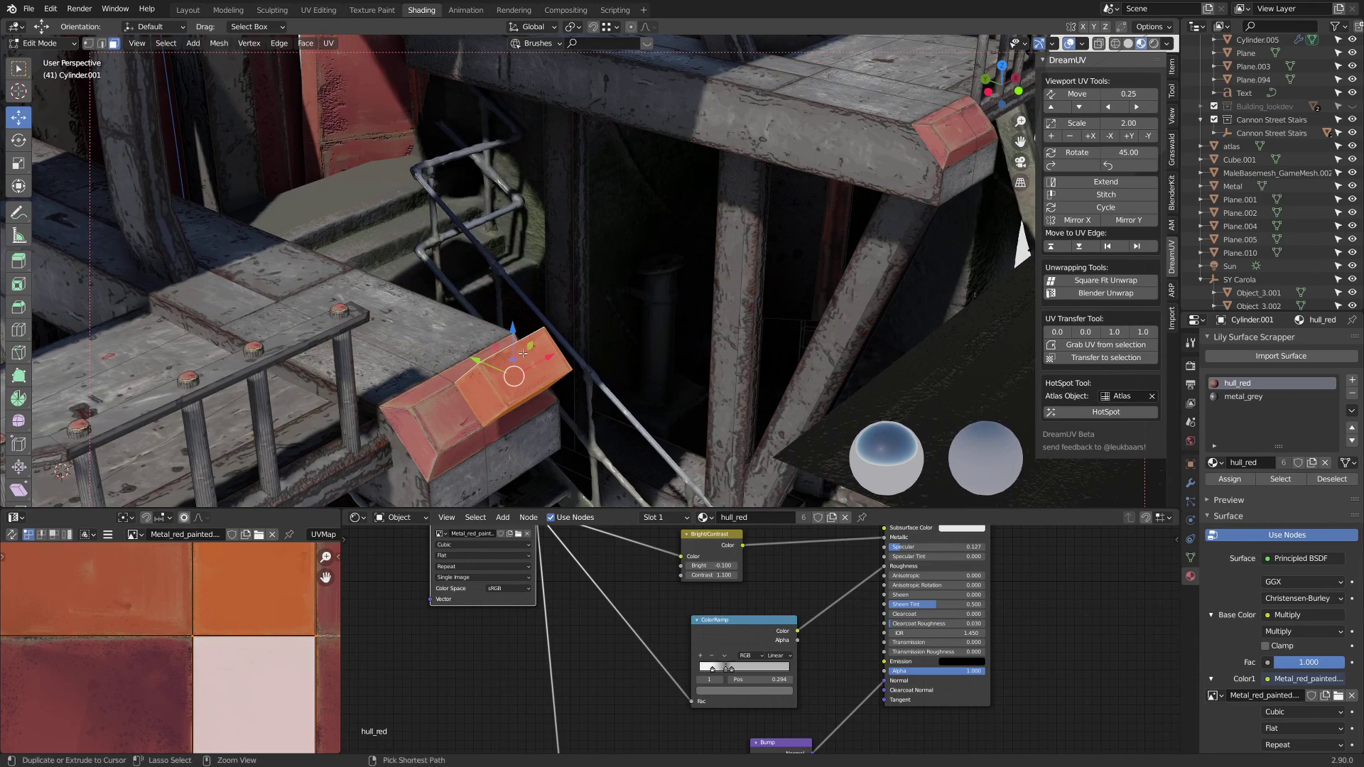
key(Tab)
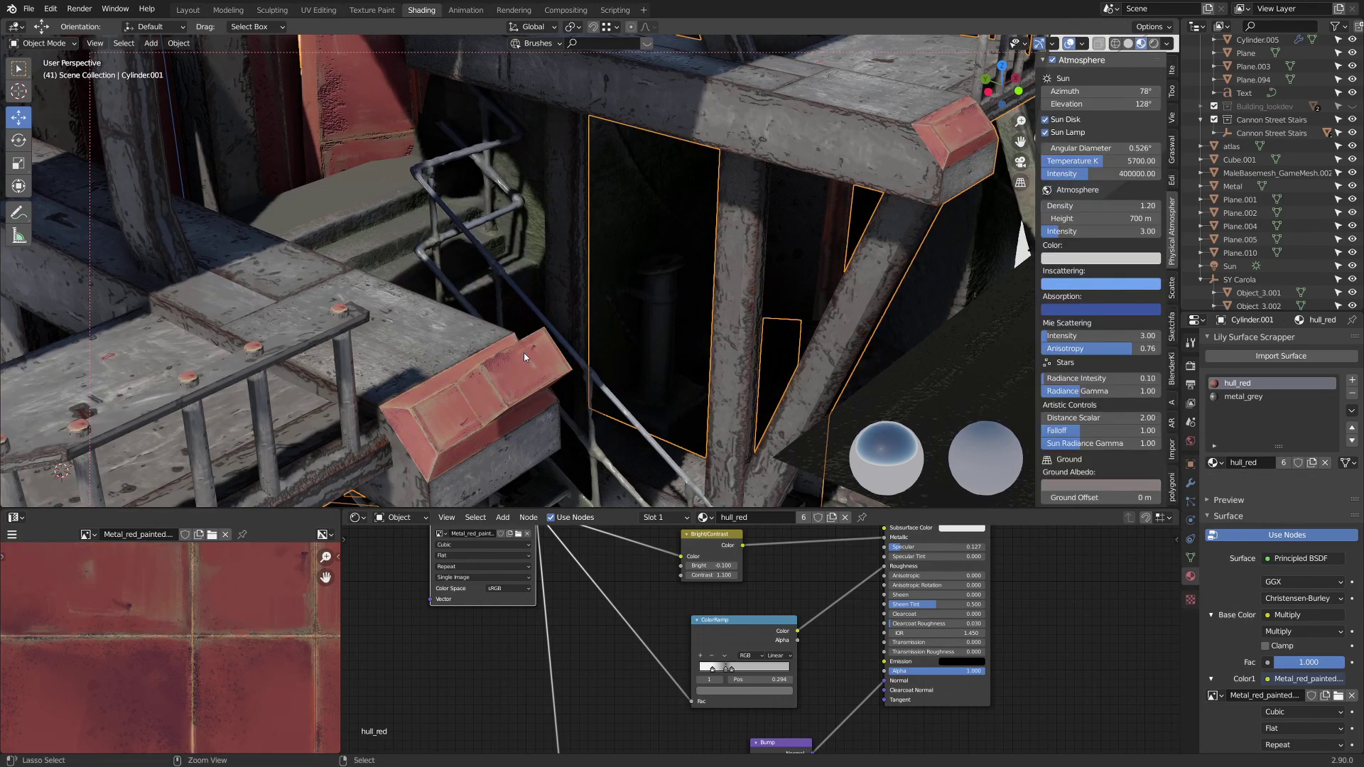
key(Tab)
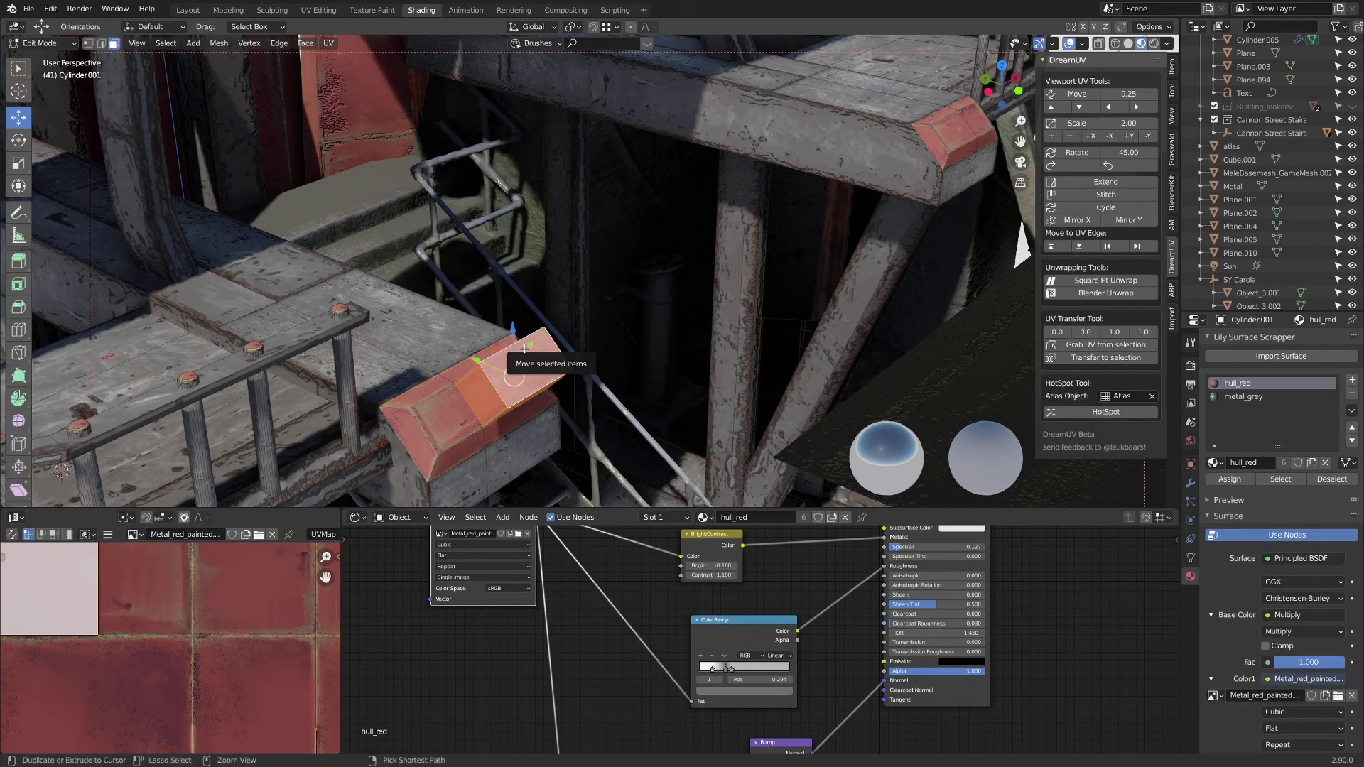
key(ctrl+s)
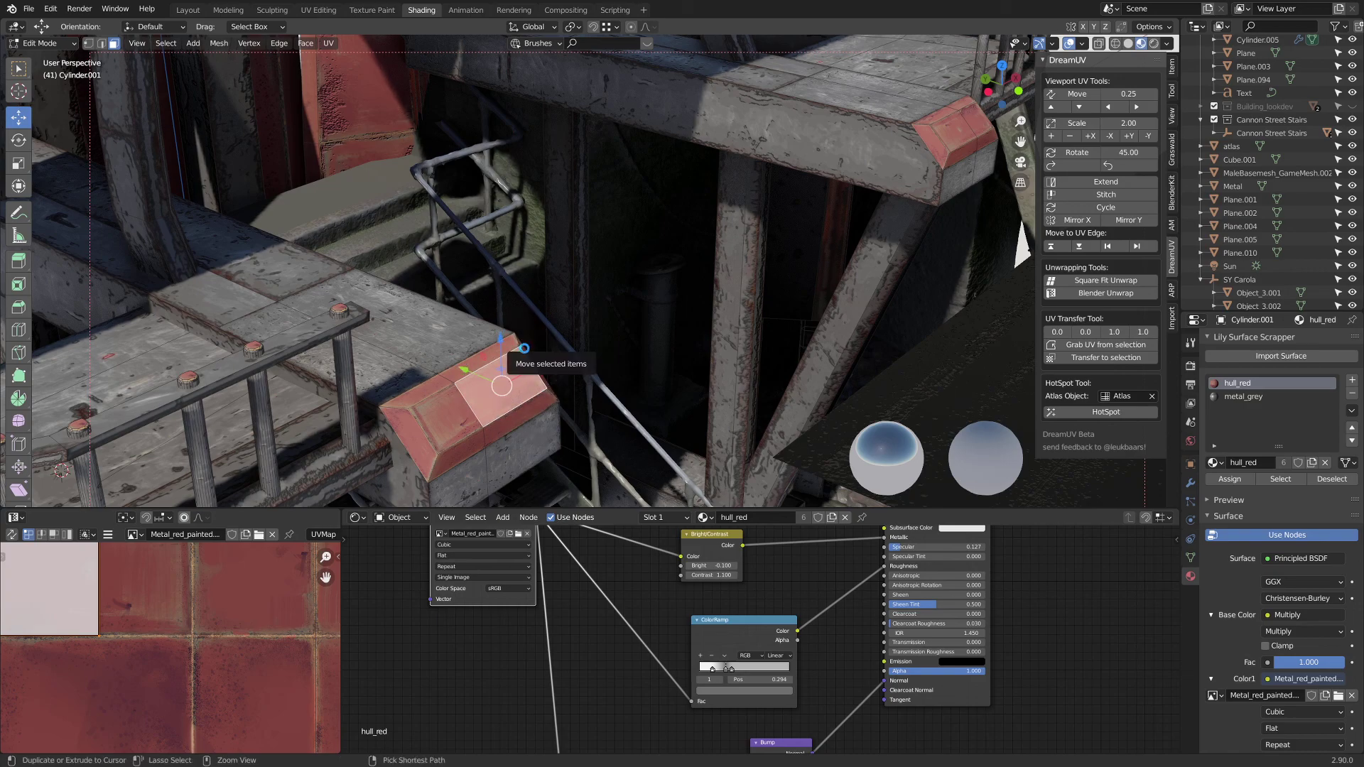
click(524, 352)
key(Tab)
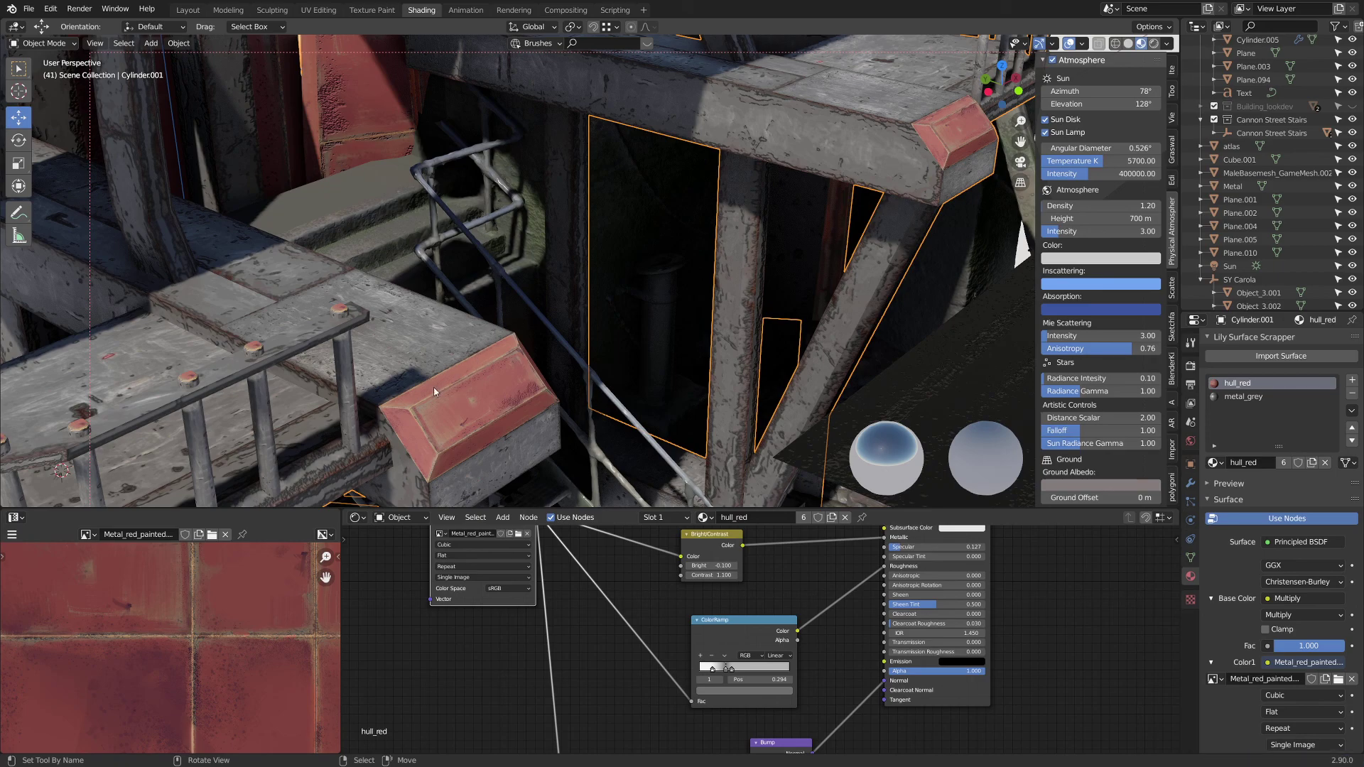
scroll(388, 364, down, 4)
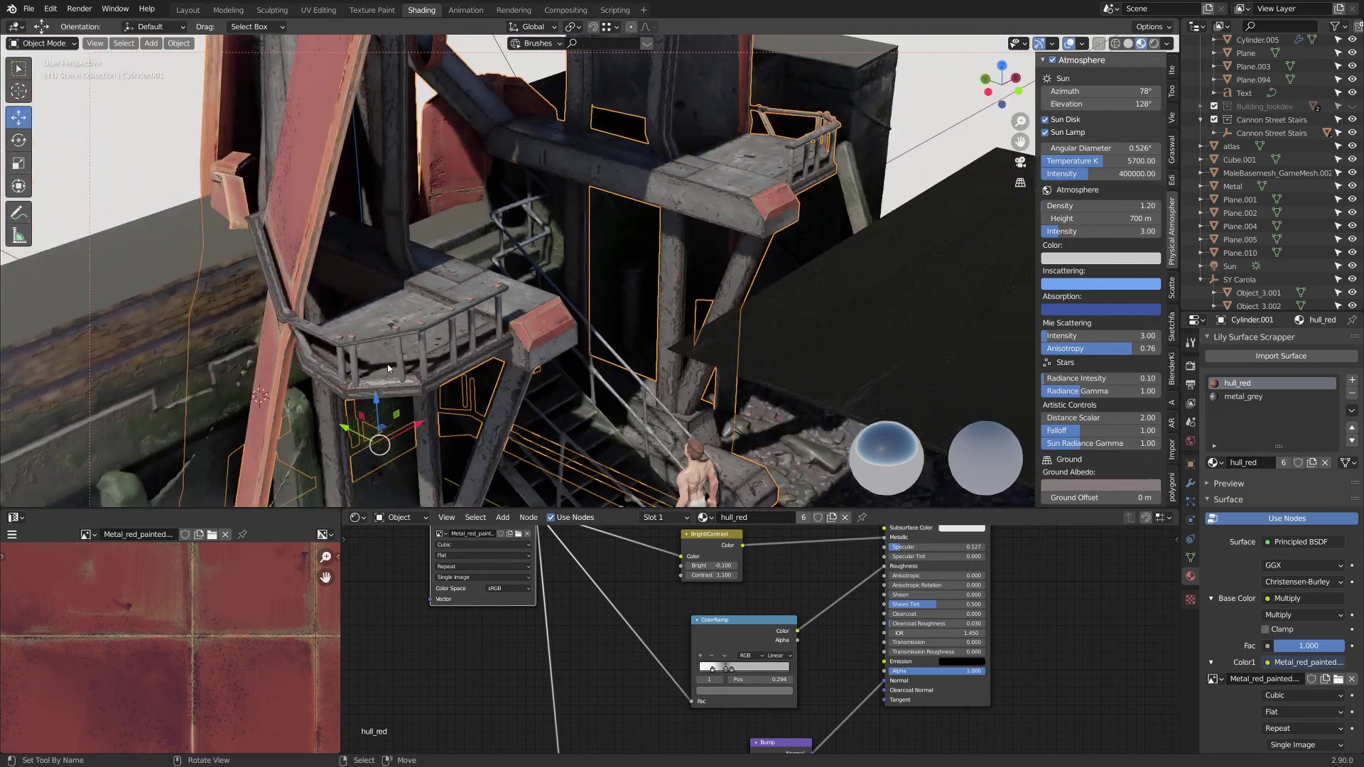